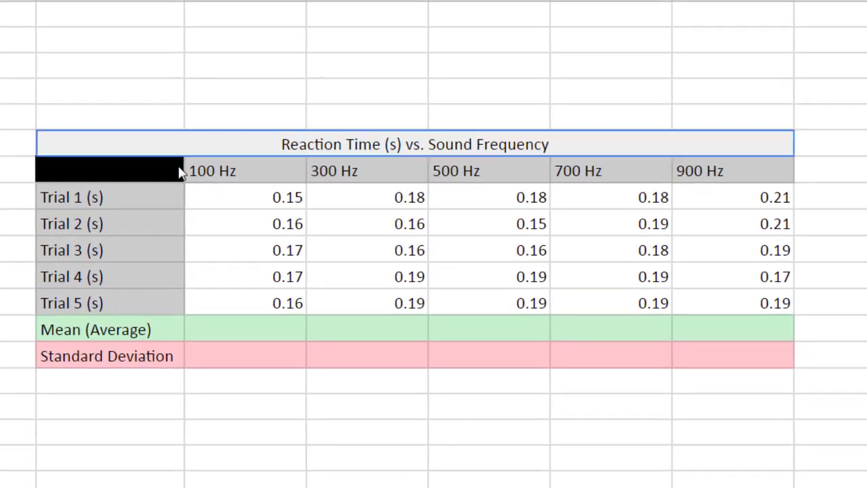
# Examine the reaction time table's frequency headers, trial labels and recorded times, including the 100 Hz trials
pyautogui.moveTo(156, 194); pyautogui.dragTo(387, 270)
pyautogui.moveTo(546, 284); pyautogui.dragTo(741, 362)
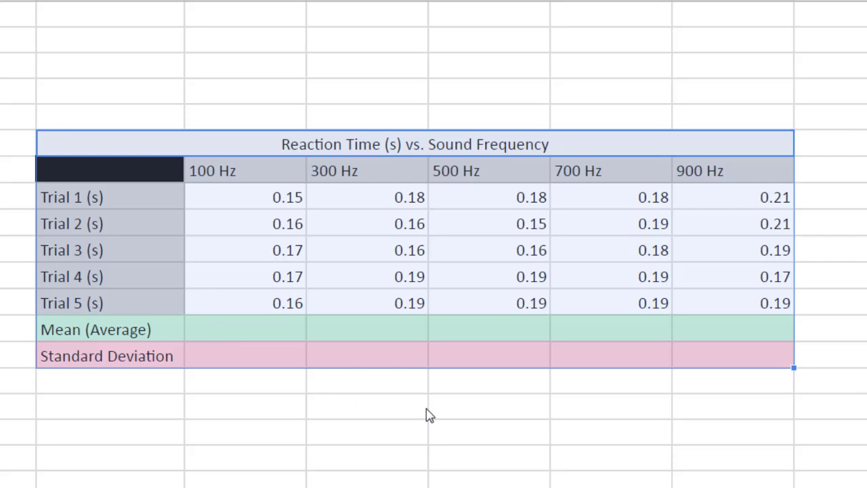
pyautogui.moveTo(262, 201); pyautogui.dragTo(523, 271)
pyautogui.moveTo(284, 177); pyautogui.dragTo(687, 170)
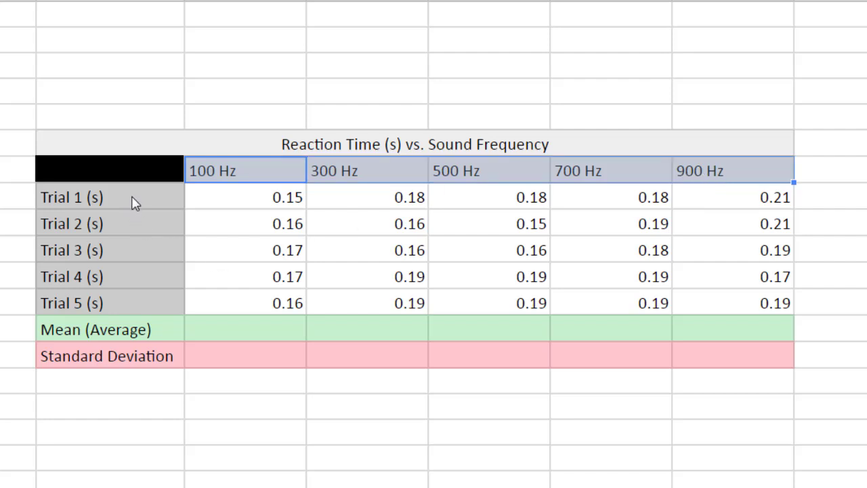
pyautogui.moveTo(133, 204); pyautogui.dragTo(135, 305)
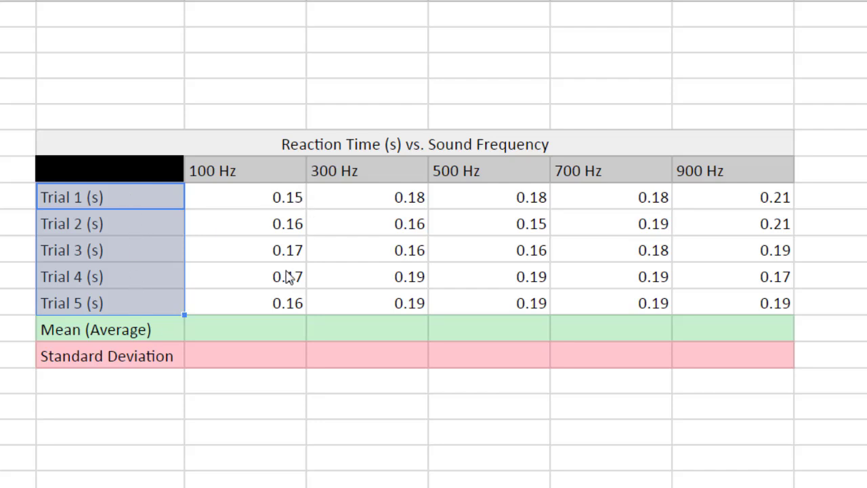
pyautogui.moveTo(270, 197); pyautogui.dragTo(750, 294)
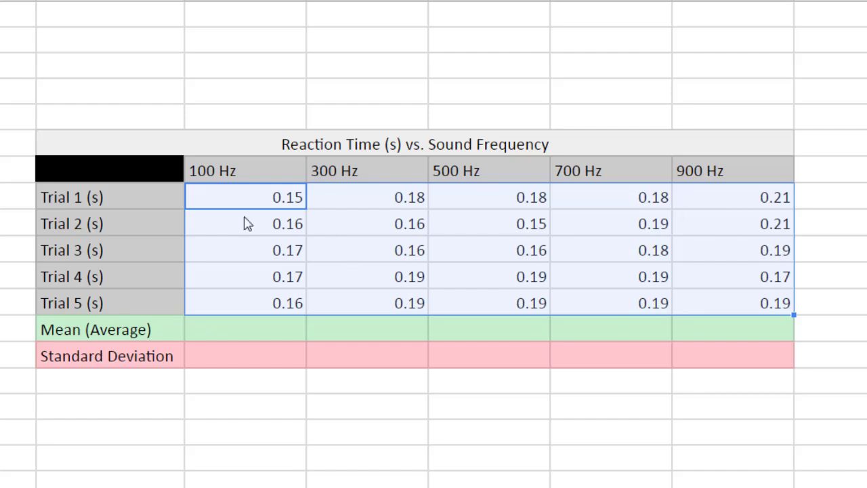
pyautogui.click(386, 441)
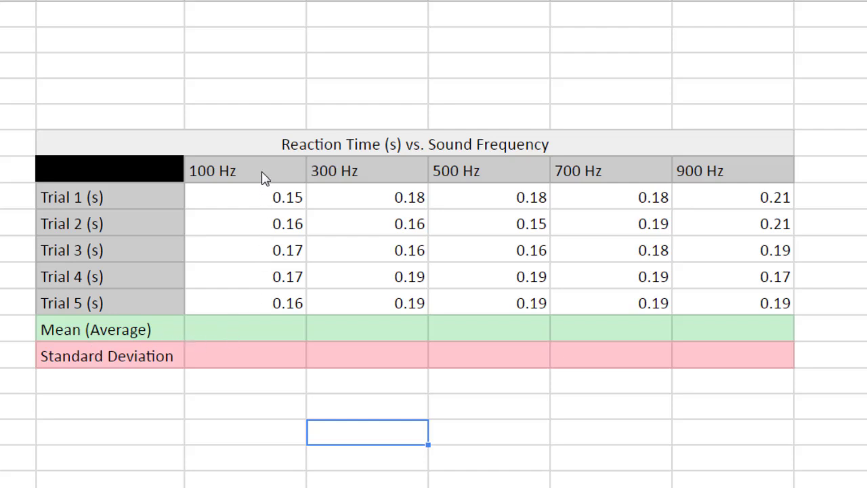
pyautogui.moveTo(268, 202); pyautogui.dragTo(271, 303)
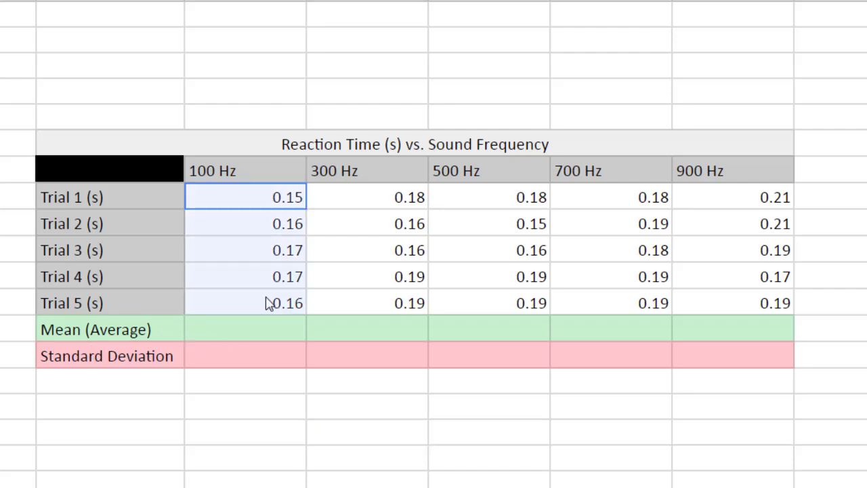
pyautogui.click(263, 179)
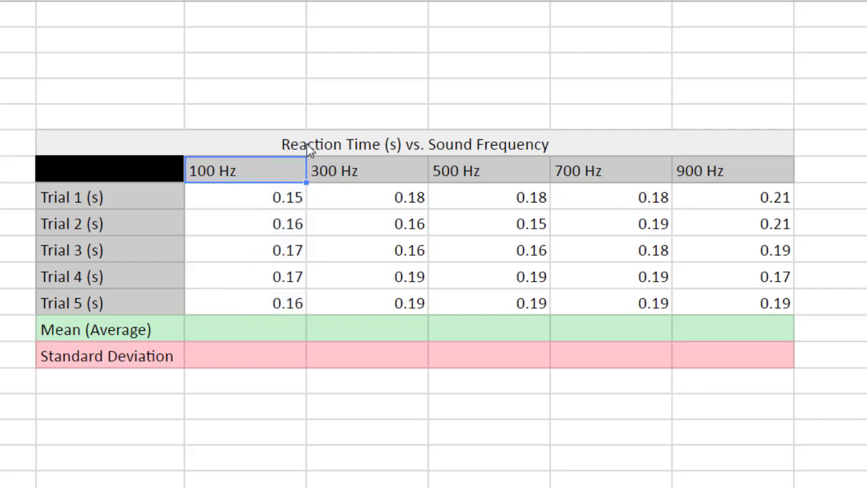
pyautogui.click(366, 149)
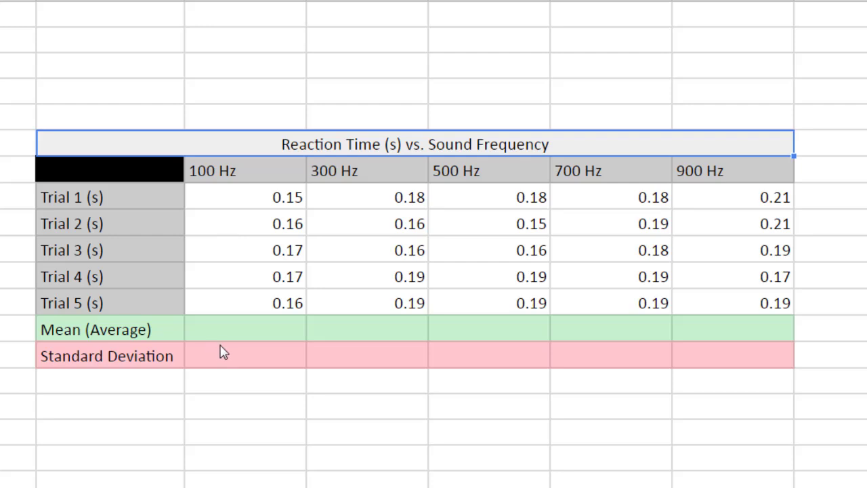
pyautogui.click(259, 204)
pyautogui.click(242, 332)
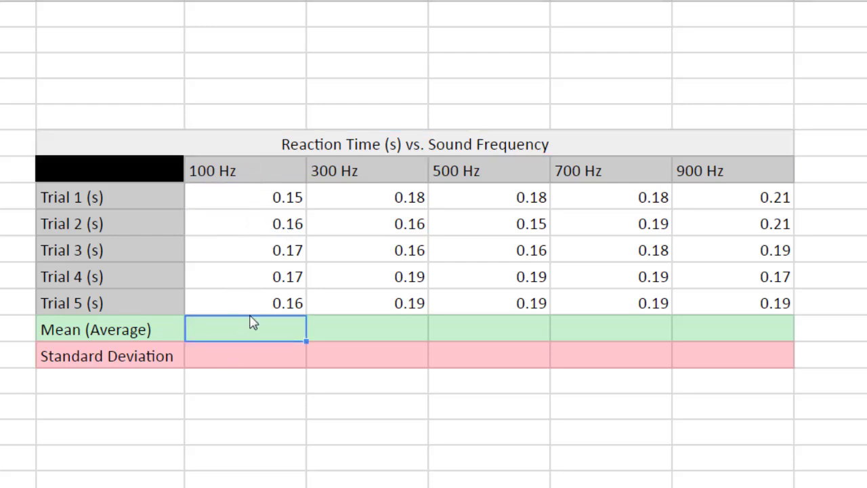
pyautogui.click(239, 175)
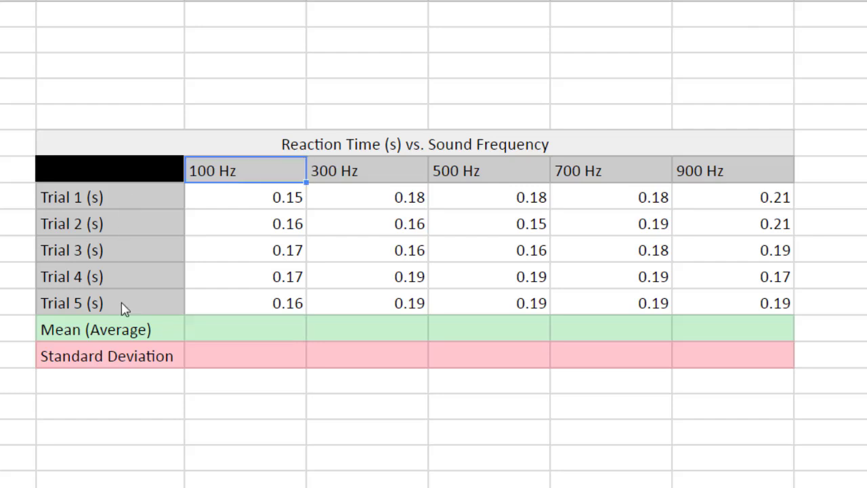
pyautogui.moveTo(262, 203); pyautogui.dragTo(261, 308)
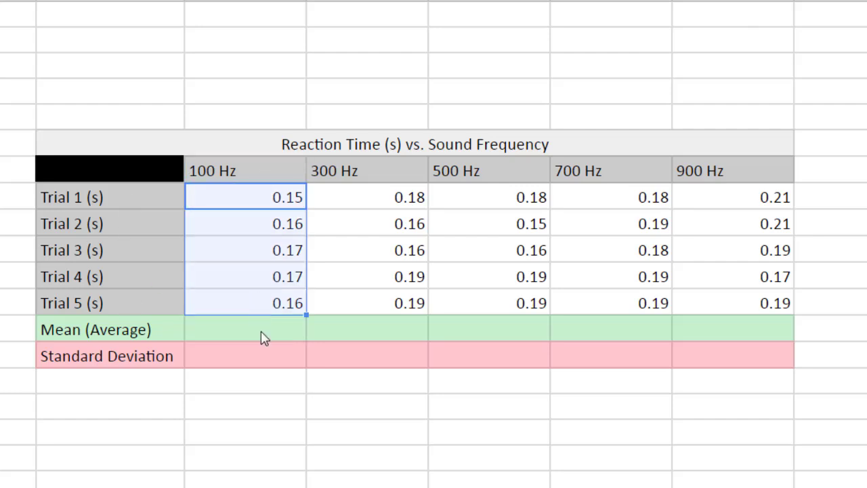
# Calculate the mean of the five 100 Hz trials in the Mean (Average) row with =AVERAGE(C16:C20)
pyautogui.click(262, 331)
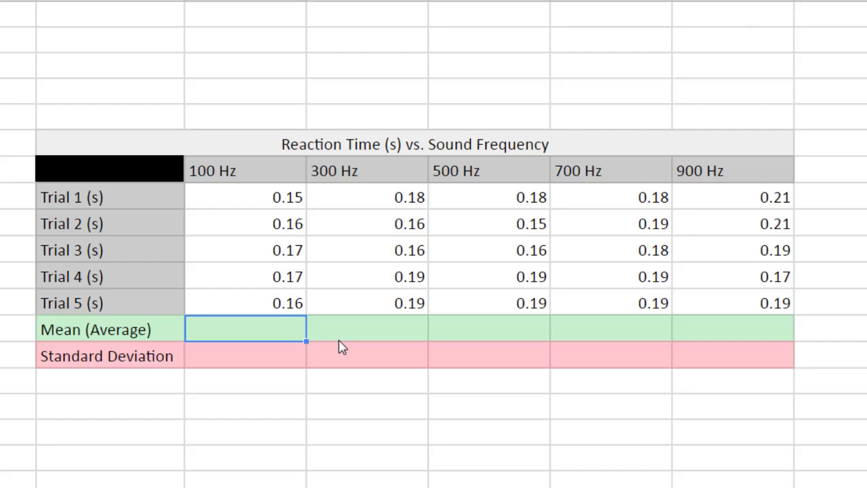
pyautogui.write('=')
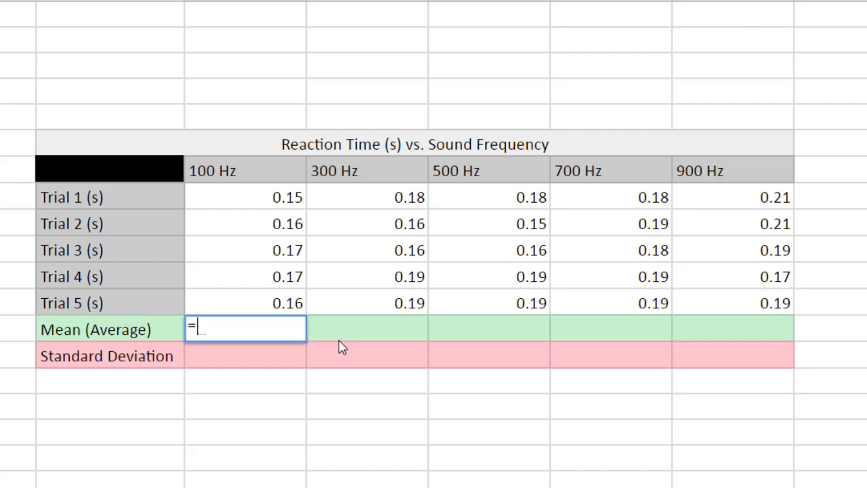
pyautogui.write('av')
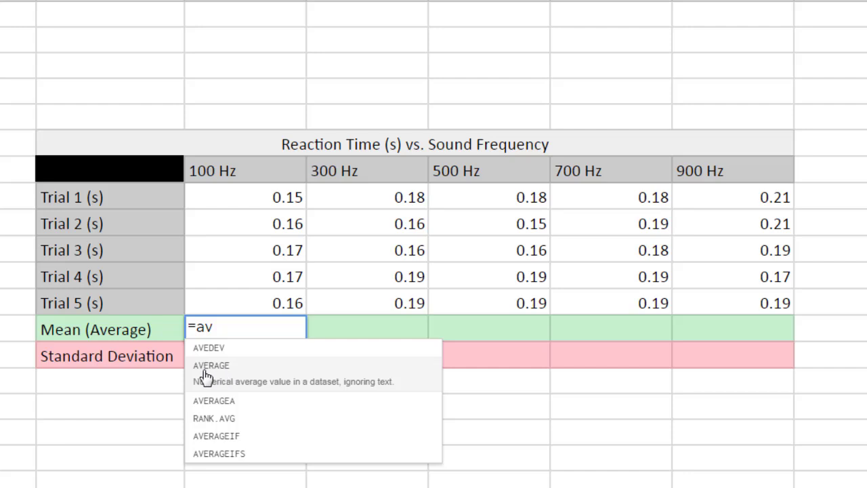
pyautogui.click(243, 378)
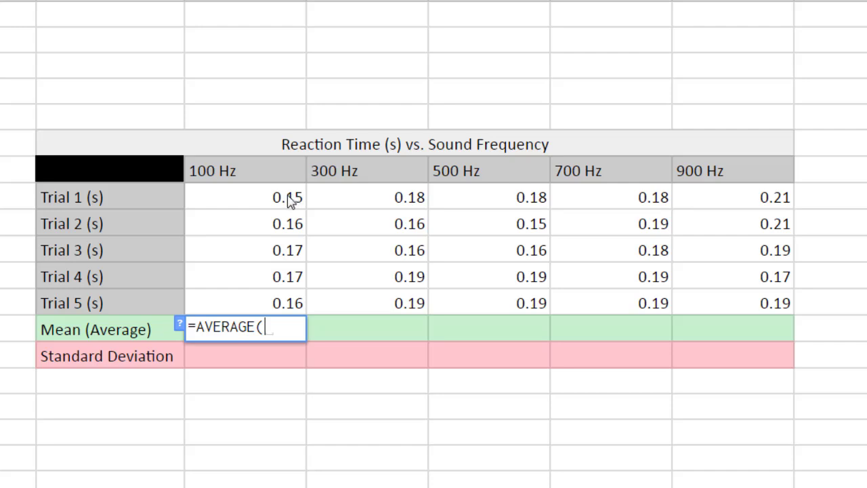
pyautogui.click(230, 201)
pyautogui.moveTo(230, 219); pyautogui.dragTo(239, 303)
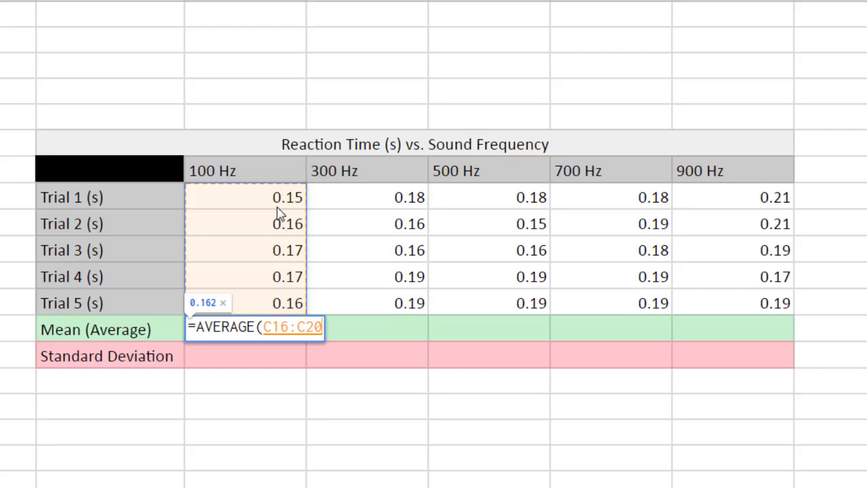
pyautogui.write(')')
pyautogui.press('Return')
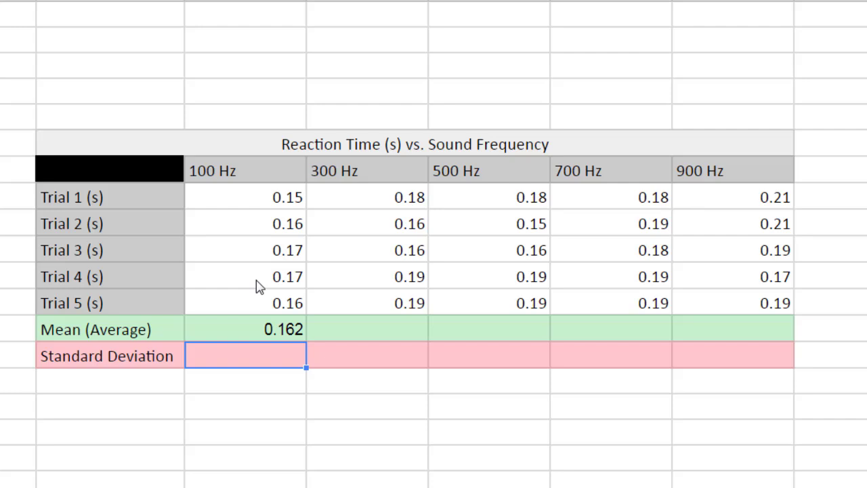
# Fill the 100 Hz average formula across the Mean (Average) row through 900 Hz and check the filled cells
pyautogui.click(272, 338)
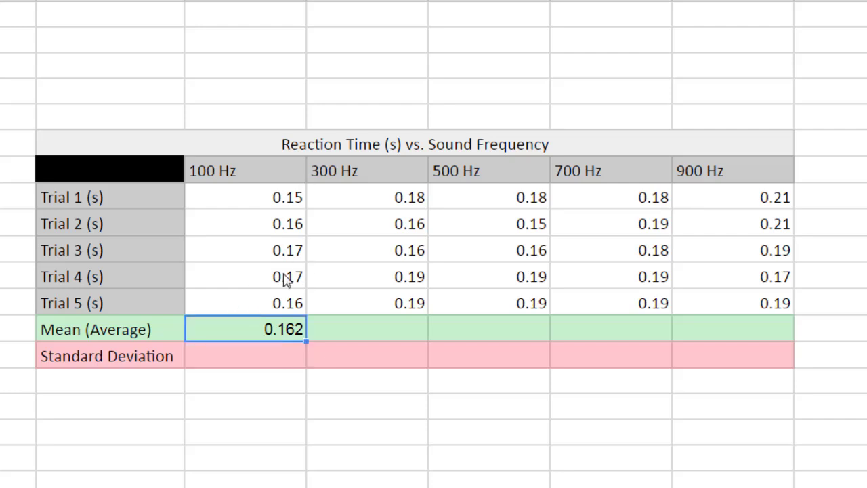
pyautogui.click(400, 334)
pyautogui.click(478, 333)
pyautogui.click(582, 332)
pyautogui.click(730, 331)
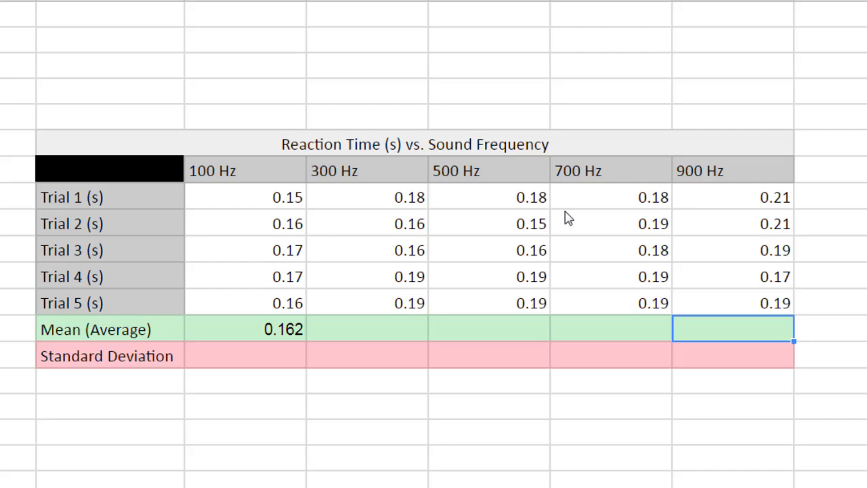
pyautogui.click(237, 331)
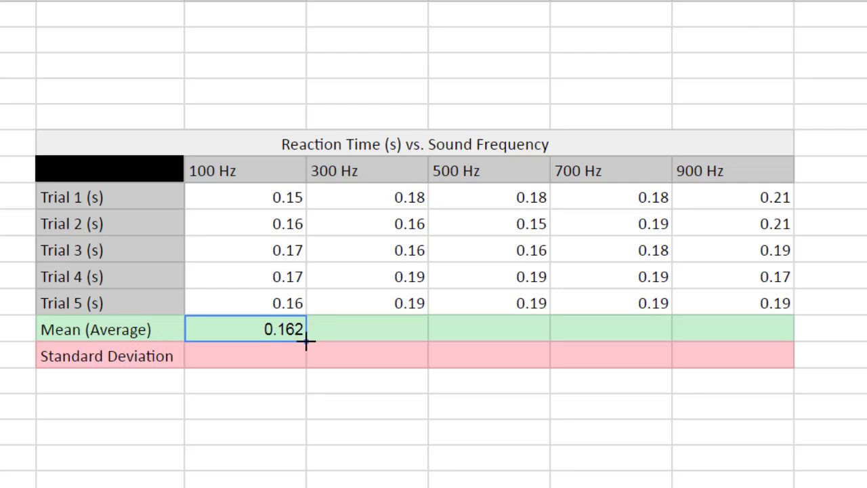
pyautogui.moveTo(306, 343); pyautogui.dragTo(771, 336)
pyautogui.click(844, 341)
pyautogui.click(389, 339)
pyautogui.click(535, 337)
pyautogui.click(607, 337)
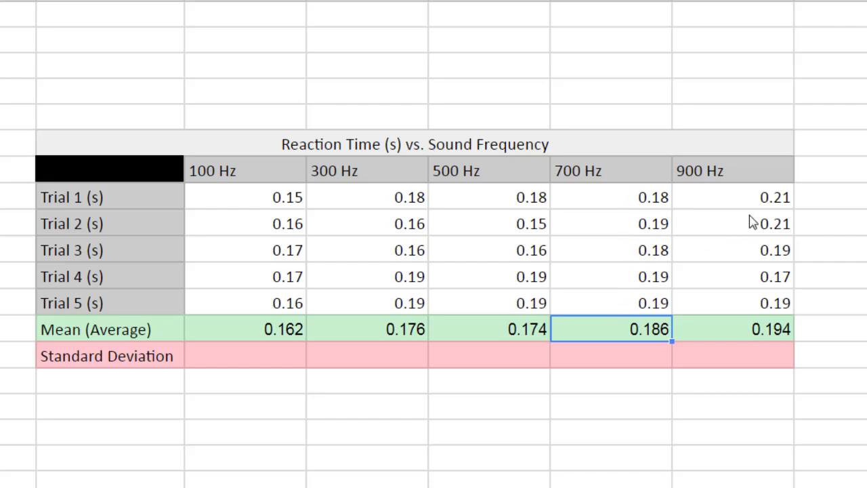
pyautogui.click(743, 331)
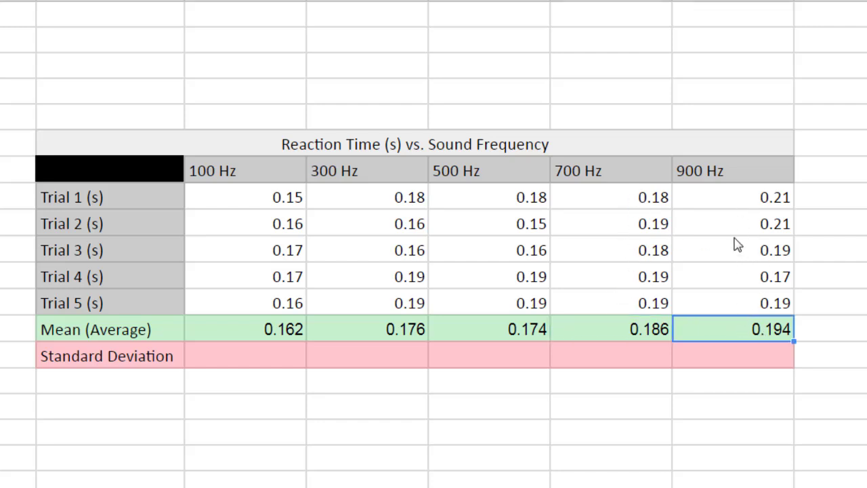
pyautogui.click(391, 468)
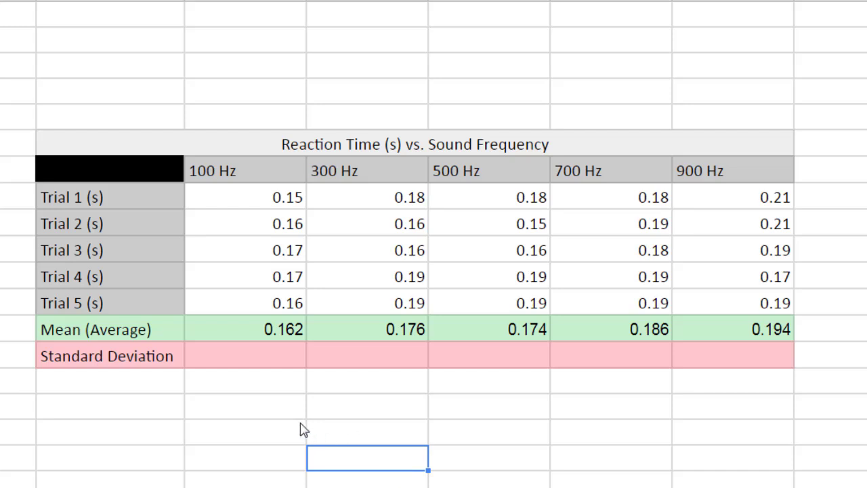
# Calculate the standard deviation of the five 100 Hz trials in the Standard Deviation row with =STDEV(C16:C20)
pyautogui.click(264, 363)
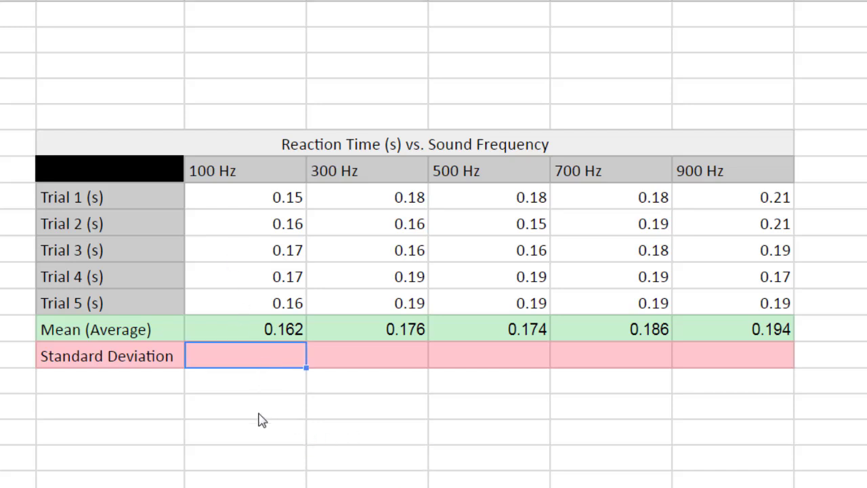
pyautogui.write('=')
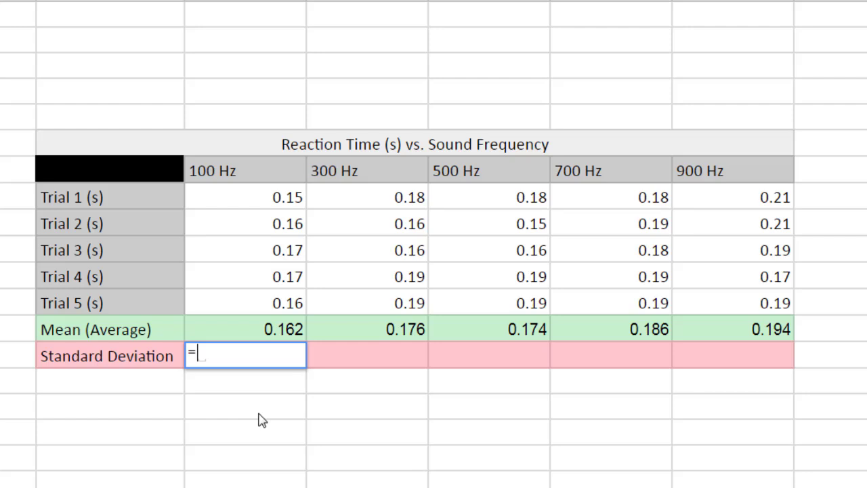
pyautogui.write('st')
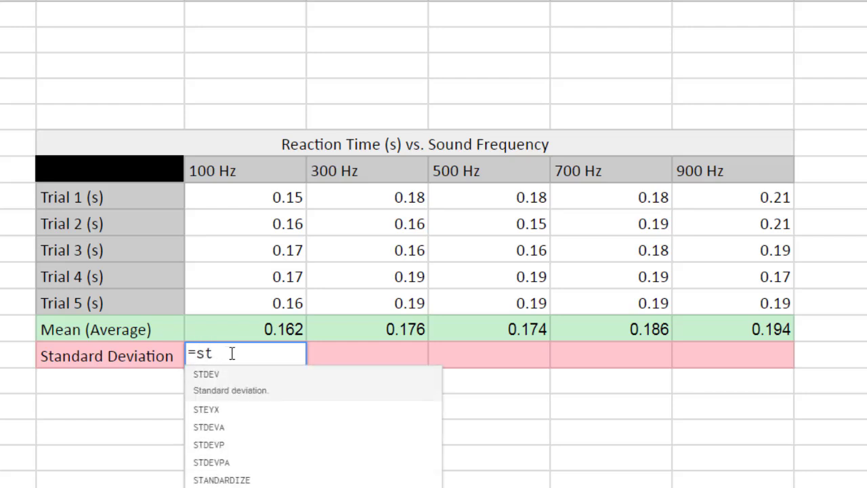
pyautogui.click(286, 387)
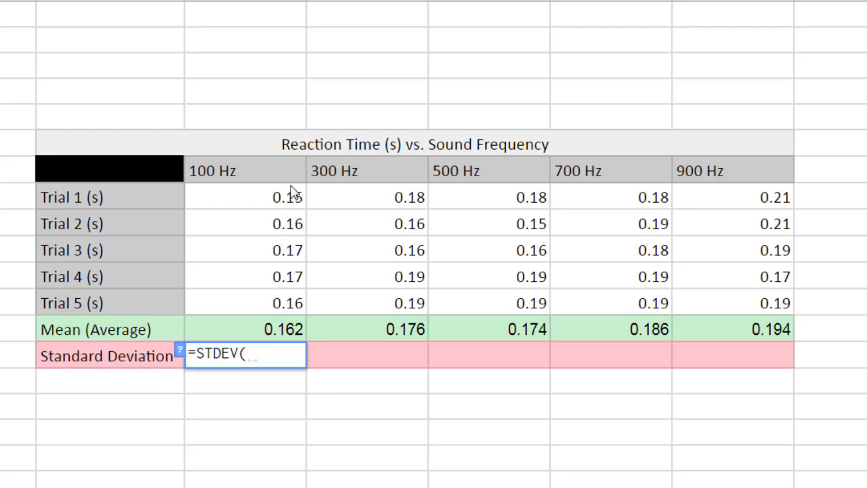
pyautogui.moveTo(293, 202); pyautogui.dragTo(286, 300)
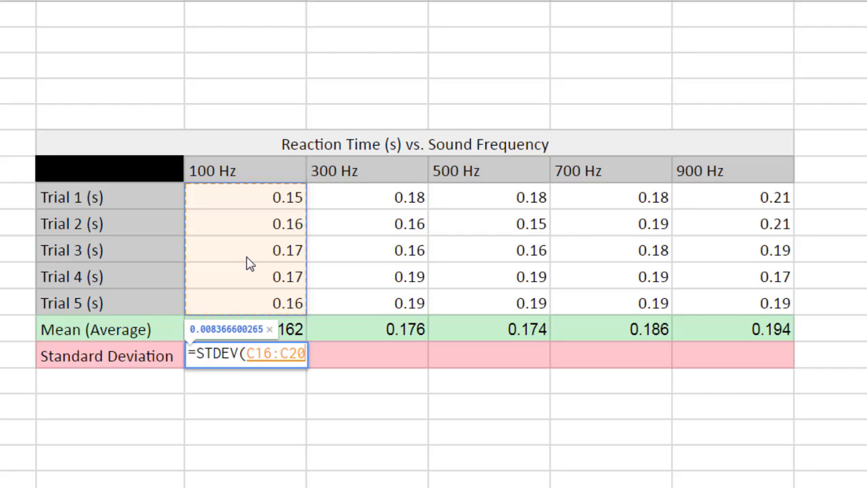
pyautogui.write(')')
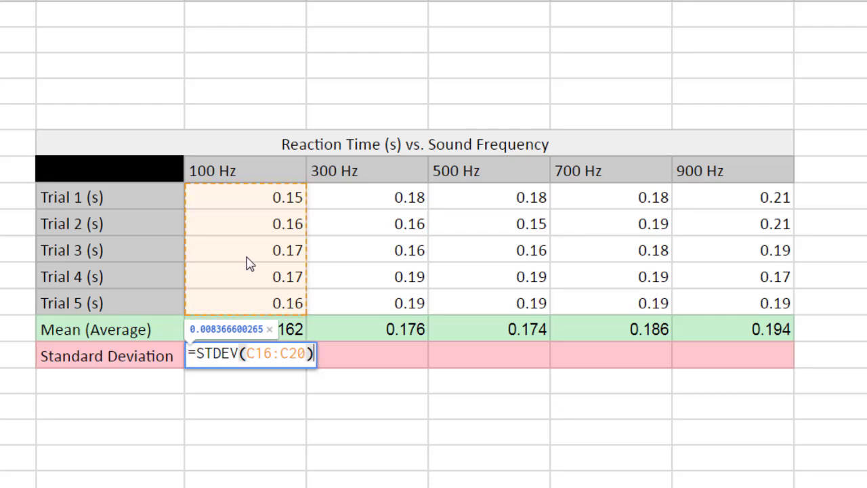
pyautogui.press('Return')
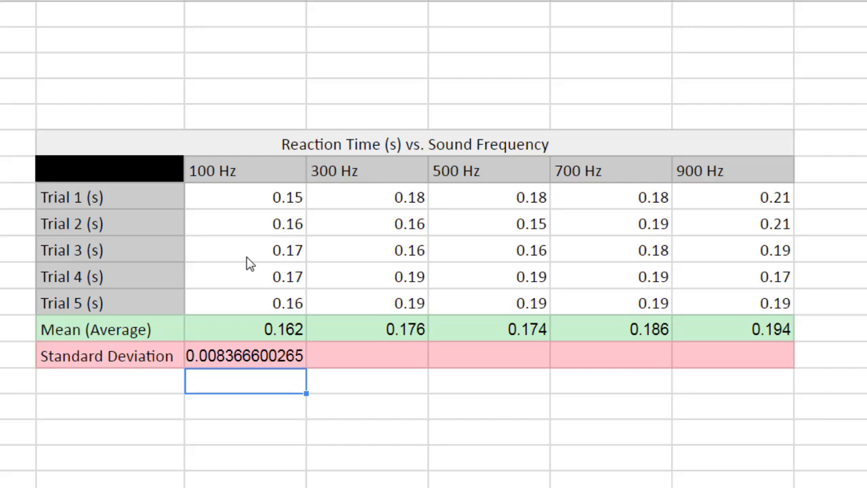
# Fill the 100 Hz STDEV formula across the Standard Deviation row through 900 Hz and check the filled cells
pyautogui.click(241, 359)
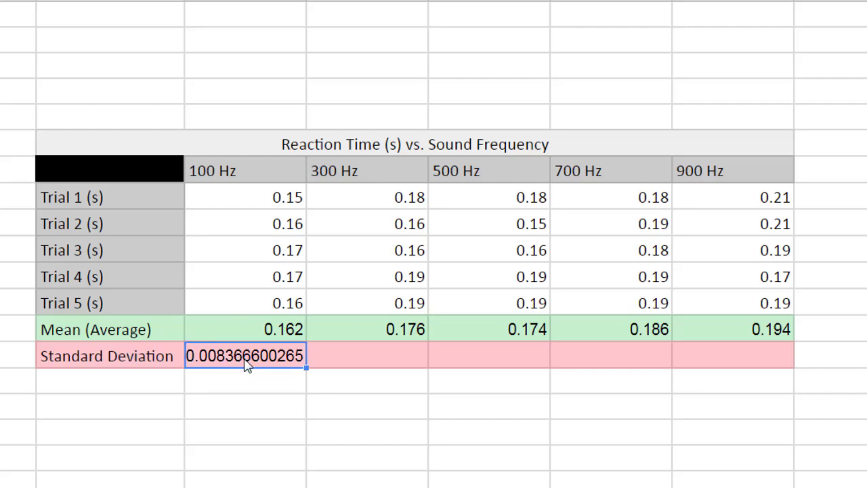
pyautogui.click(370, 360)
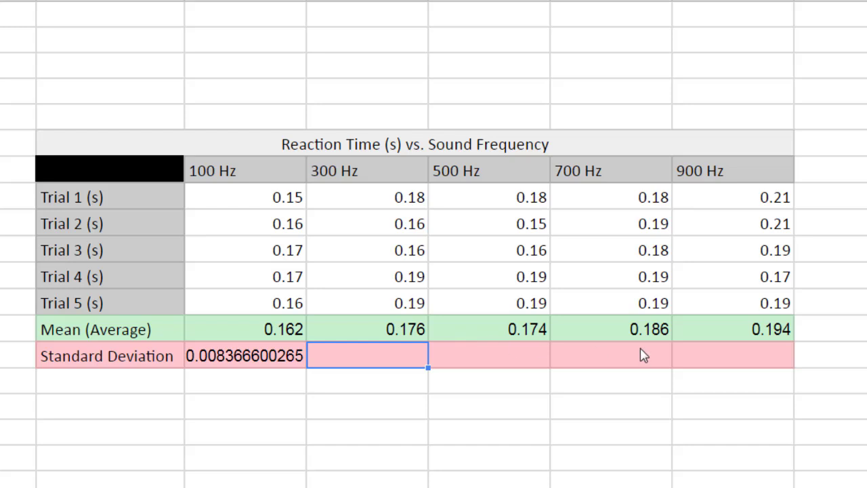
pyautogui.click(262, 363)
pyautogui.moveTo(306, 367); pyautogui.dragTo(737, 366)
pyautogui.click(600, 441)
pyautogui.click(742, 359)
pyautogui.click(619, 364)
pyautogui.click(489, 366)
pyautogui.click(382, 364)
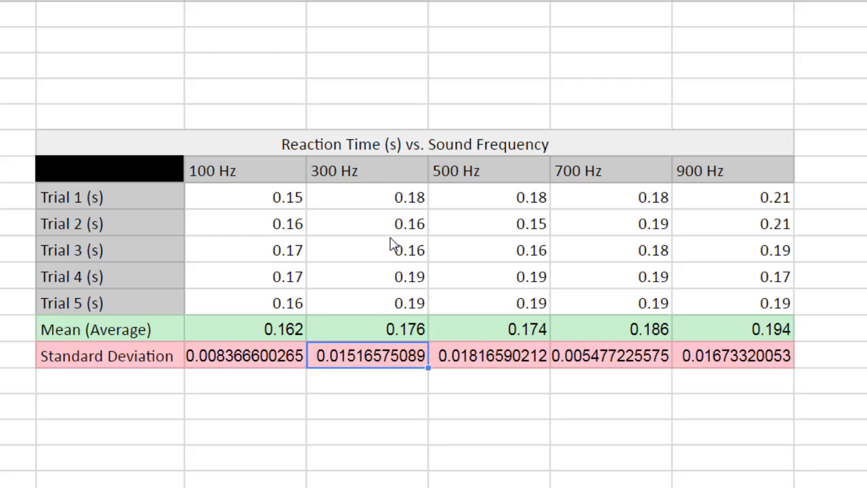
pyautogui.click(387, 197)
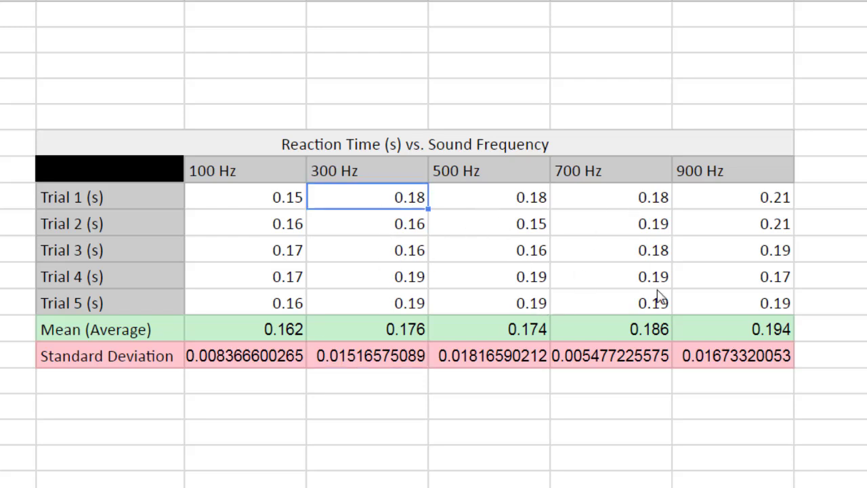
pyautogui.click(714, 379)
pyautogui.click(723, 359)
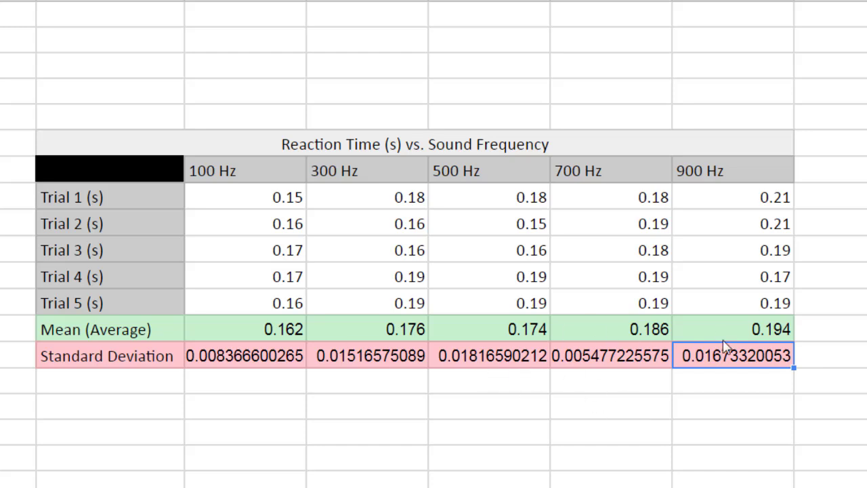
# Set the sheet zoom to 125% with the reaction-time table and the empty columns beside it in view
pyautogui.click(711, 431)
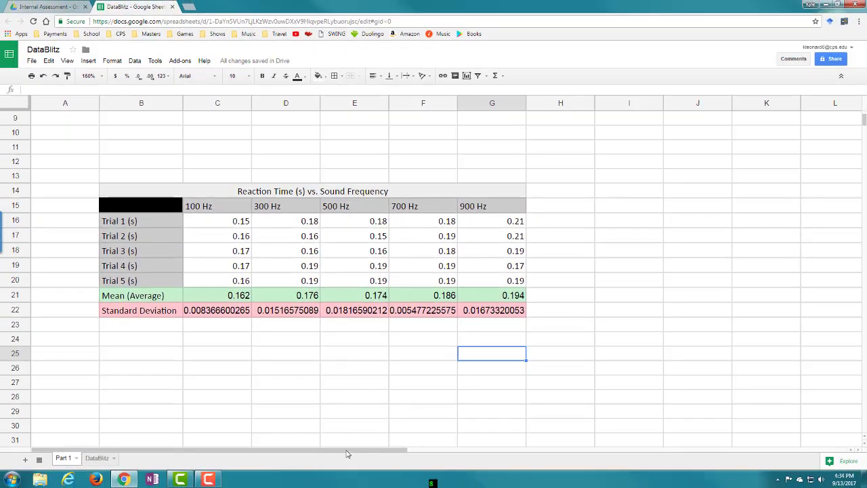
pyautogui.moveTo(343, 454); pyautogui.dragTo(396, 457)
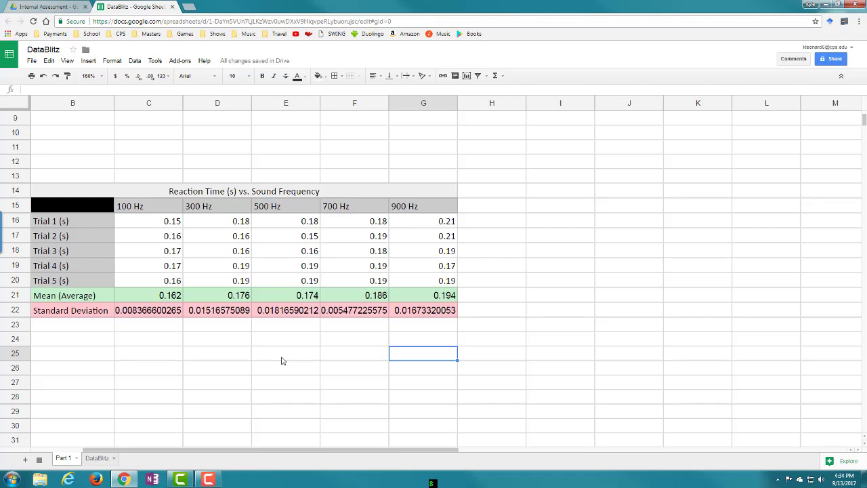
pyautogui.click(99, 76)
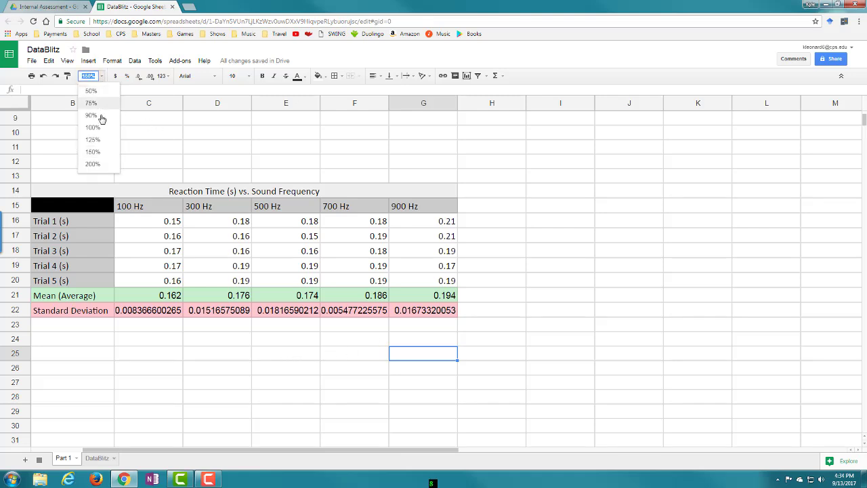
pyautogui.click(94, 140)
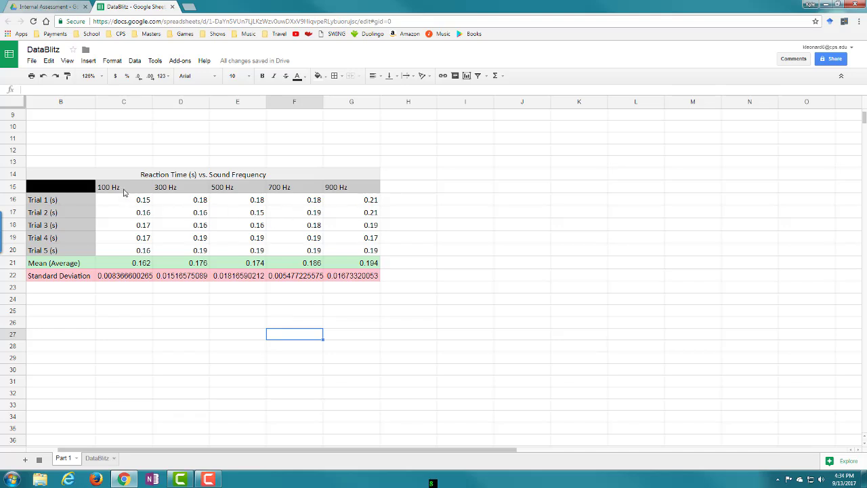
pyautogui.moveTo(124, 193); pyautogui.dragTo(341, 192)
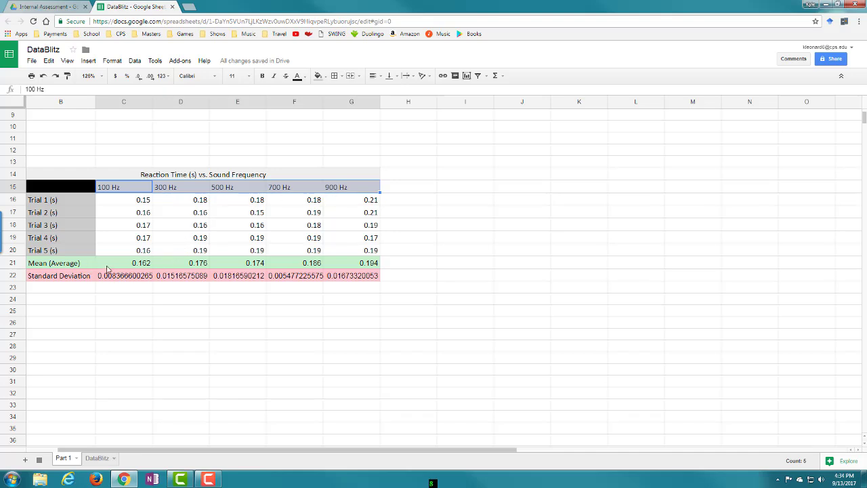
pyautogui.click(132, 266)
pyautogui.moveTo(133, 268); pyautogui.dragTo(364, 267)
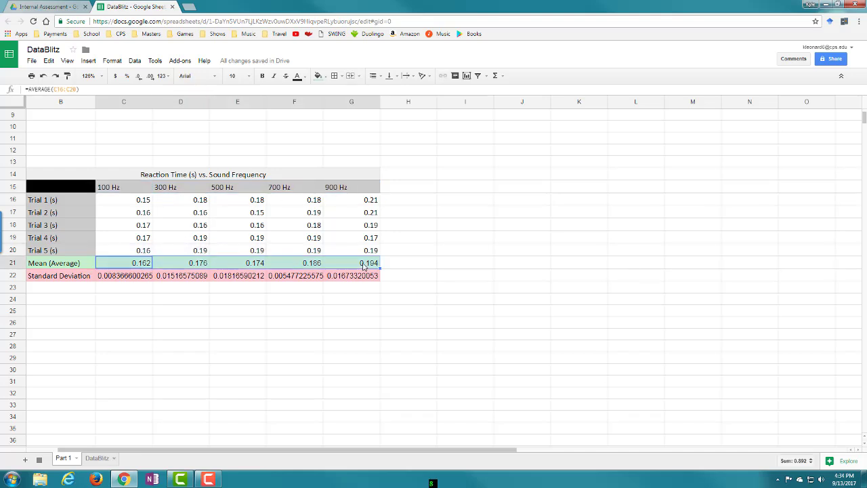
pyautogui.click(434, 268)
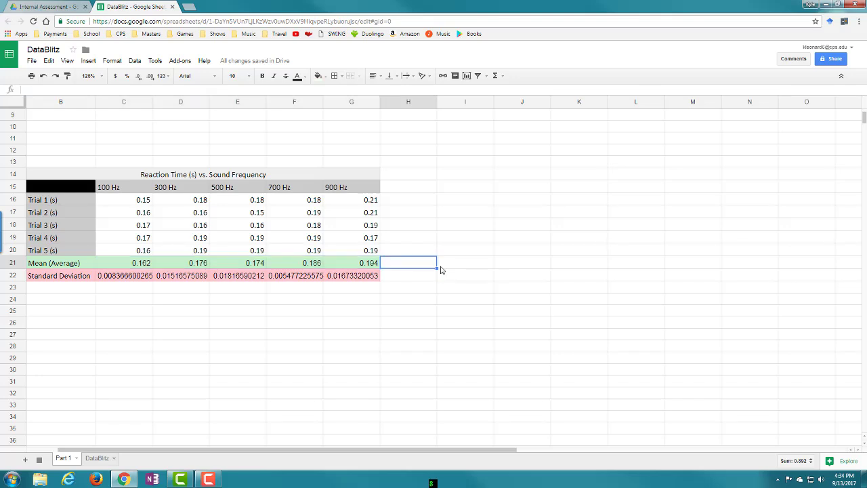
# Enter the variable labels IV in cell I14 and DV in cell I15, beside the reaction-time table
pyautogui.click(455, 177)
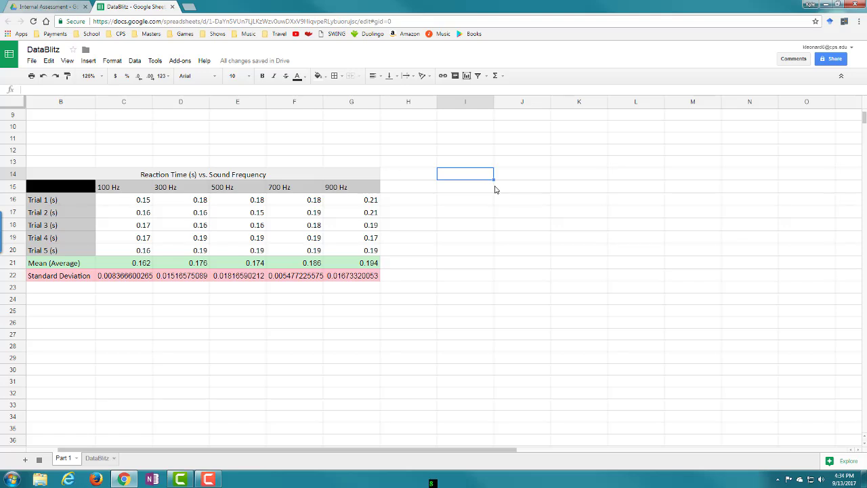
pyautogui.write('Iv')
pyautogui.press('Return')
pyautogui.write('DV')
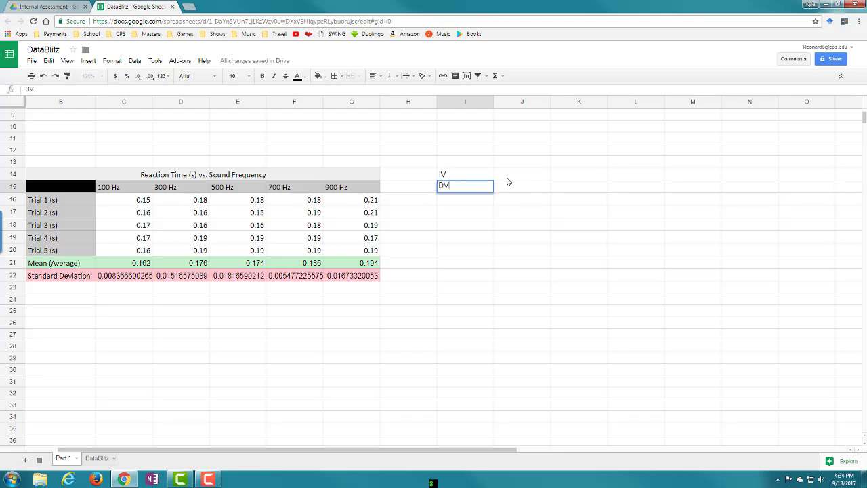
# Enter the units Hz in J14 for the IV row and s in J15 for the DV row
pyautogui.click(507, 179)
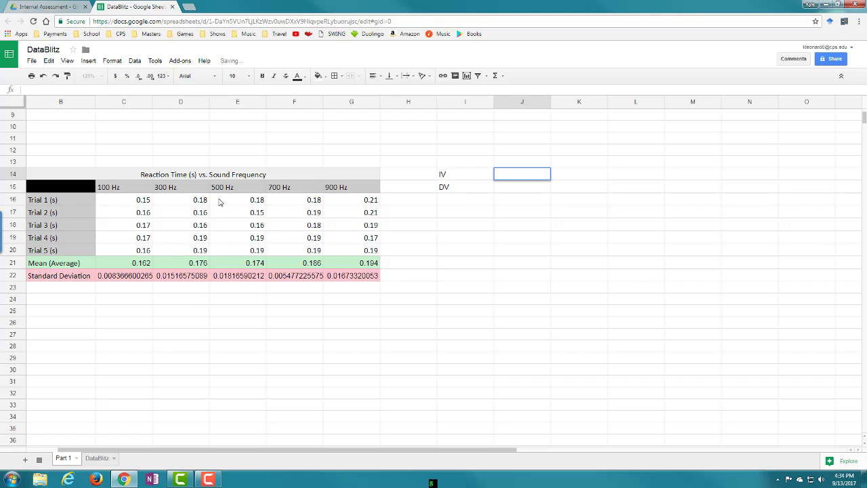
pyautogui.press('Return')
pyautogui.click(546, 229)
pyautogui.doubleClick(518, 190)
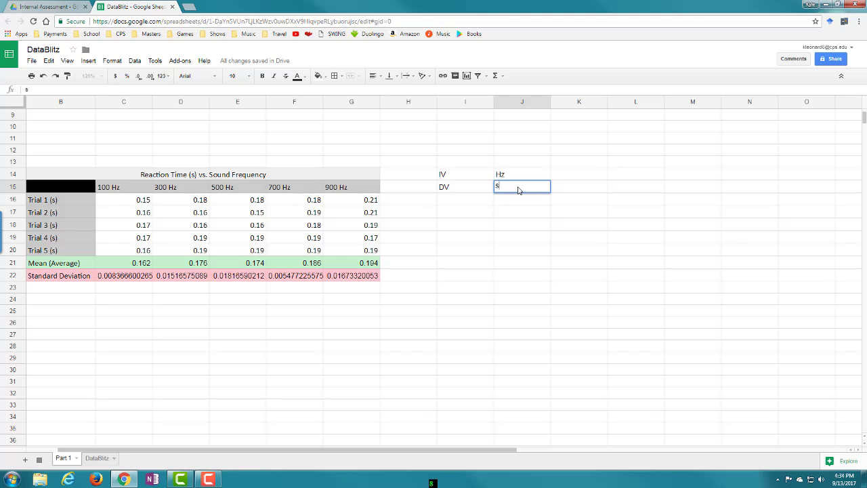
pyautogui.write('s')
pyautogui.click(564, 230)
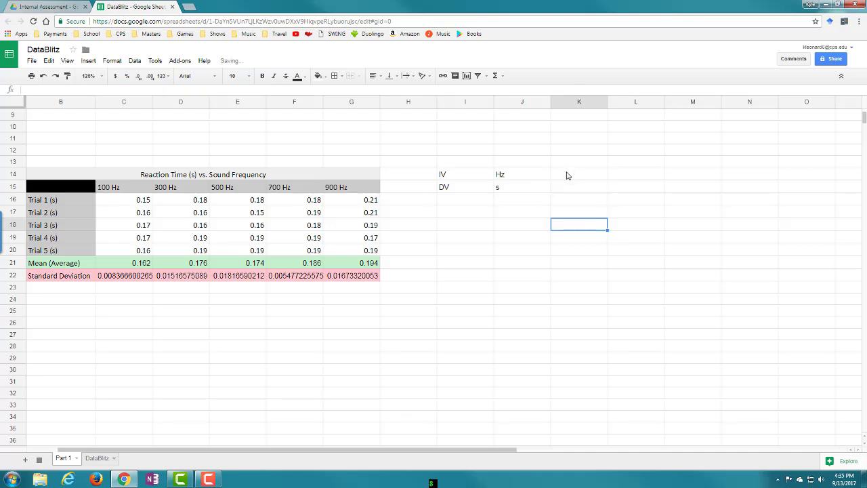
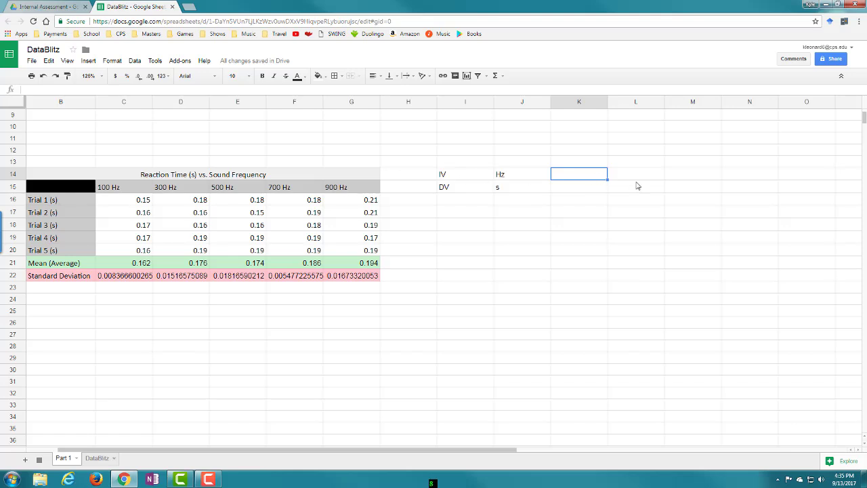
pyautogui.click(649, 178)
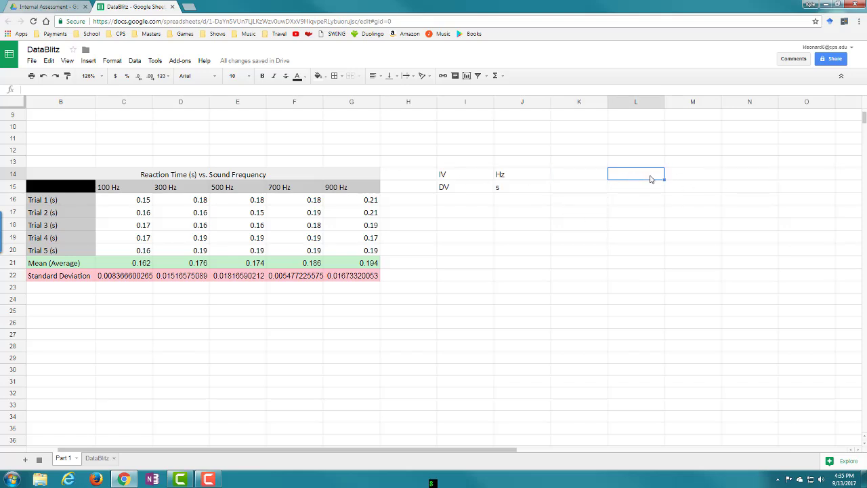
pyautogui.click(578, 179)
pyautogui.press('Right')
pyautogui.press('Right')
pyautogui.press('Right')
pyautogui.press('Right')
# Enter the frequencies 100, 300, 500, 700 and 900 as plain numbers across the IV row in K14:O14
pyautogui.click(570, 177)
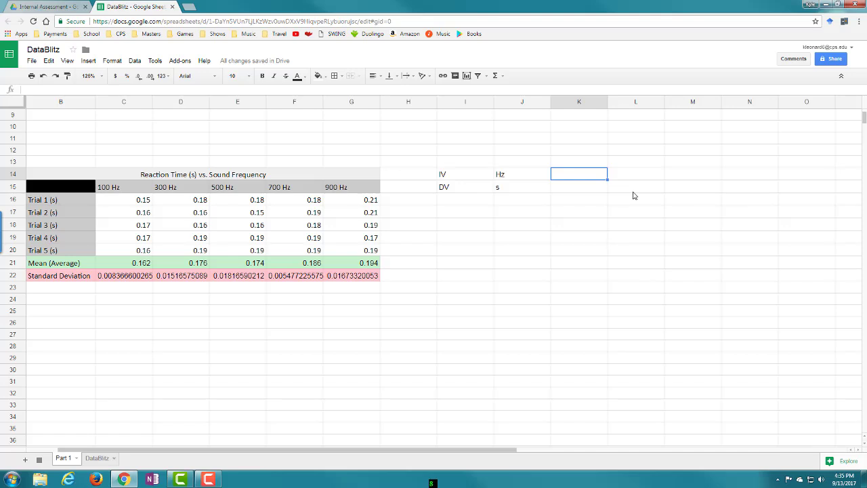
pyautogui.write('100')
pyautogui.press('Tab')
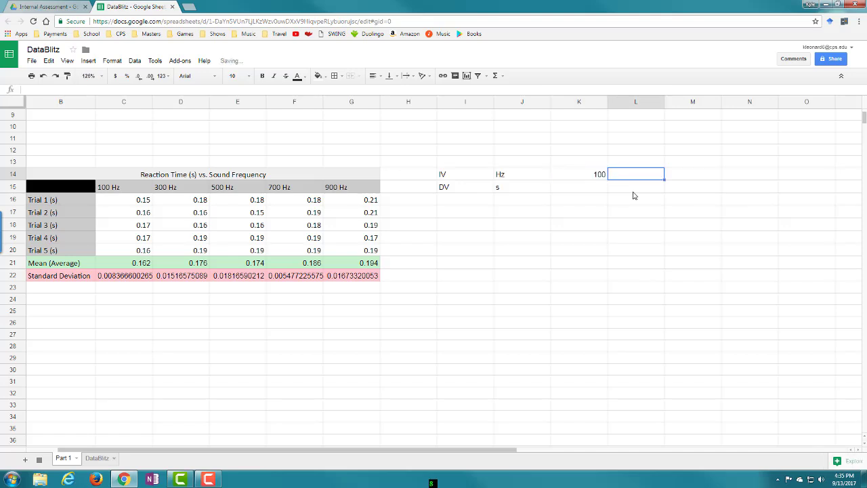
pyautogui.write('300')
pyautogui.press('Tab')
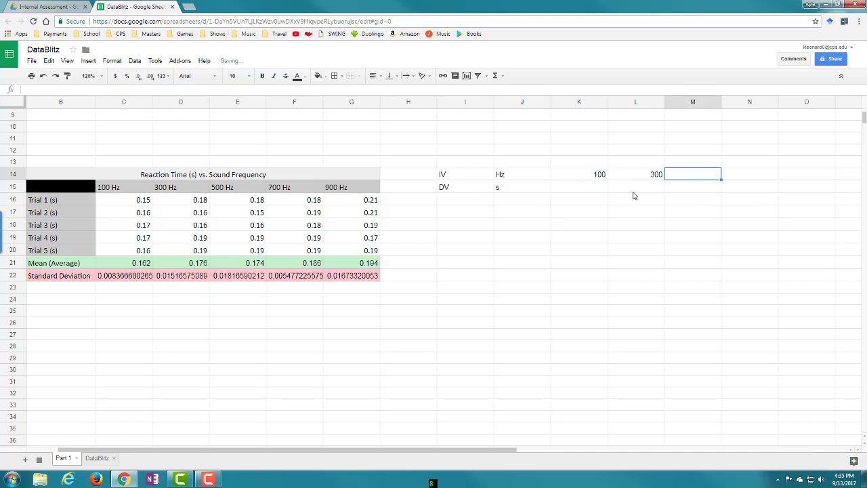
pyautogui.write('500')
pyautogui.press('Tab')
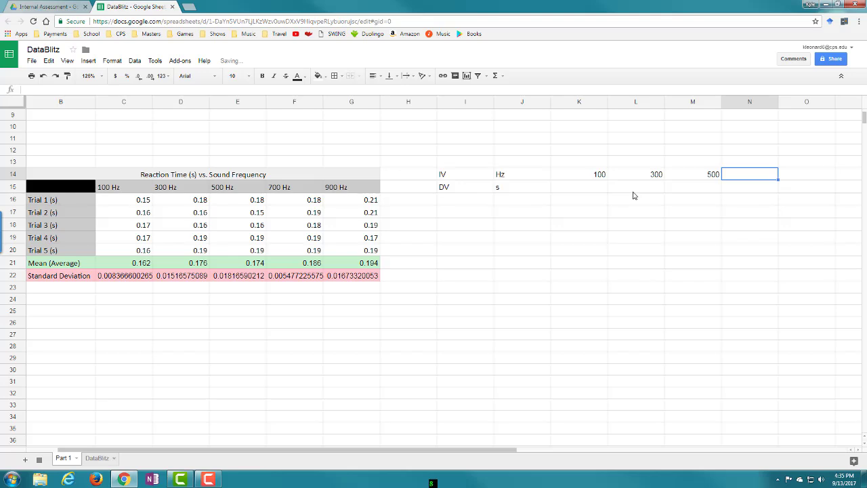
pyautogui.write('700')
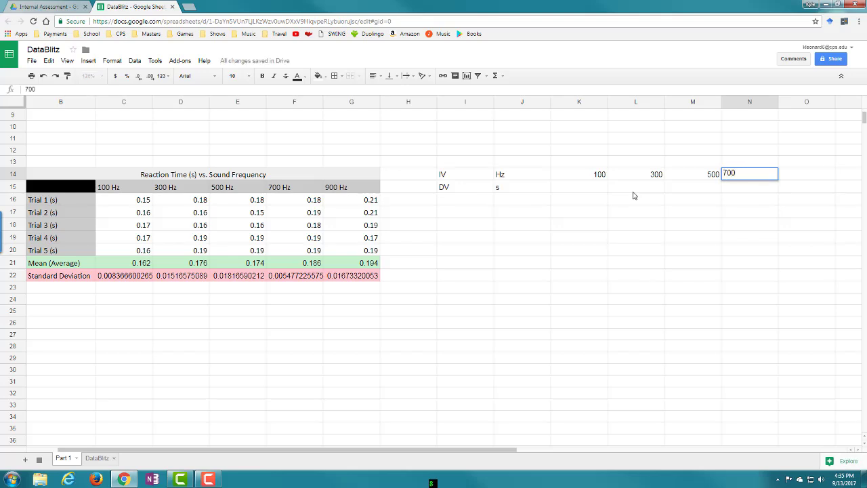
pyautogui.press('Tab')
pyautogui.write('900')
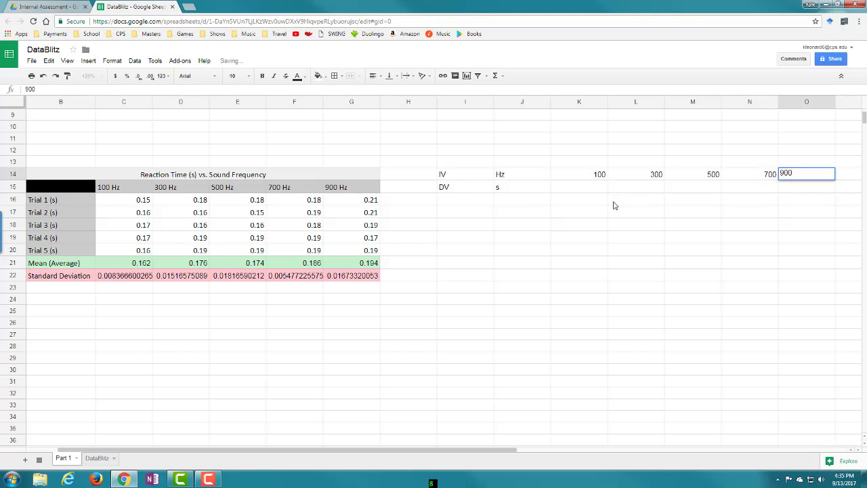
pyautogui.click(620, 214)
# Try appending the unit hz to the 100 in K14, and restore the cell to the plain number 100
pyautogui.click(599, 173)
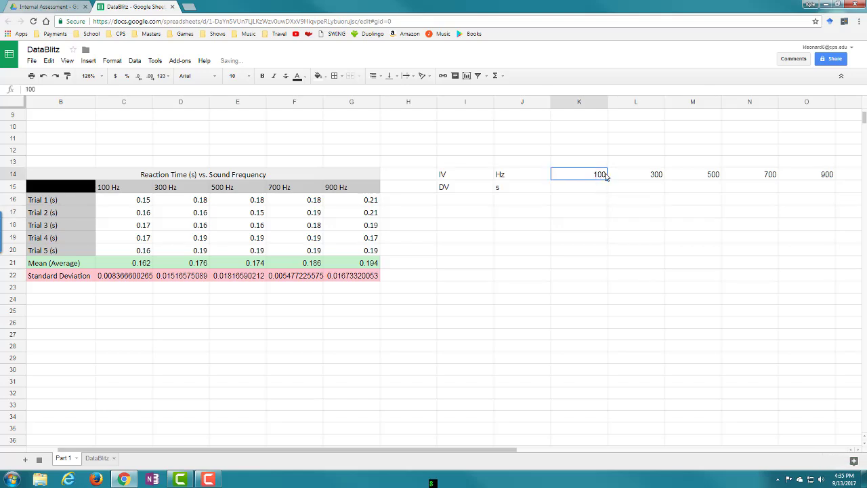
pyautogui.moveTo(124, 187); pyautogui.dragTo(352, 187)
pyautogui.click(599, 178)
pyautogui.doubleClick(598, 178)
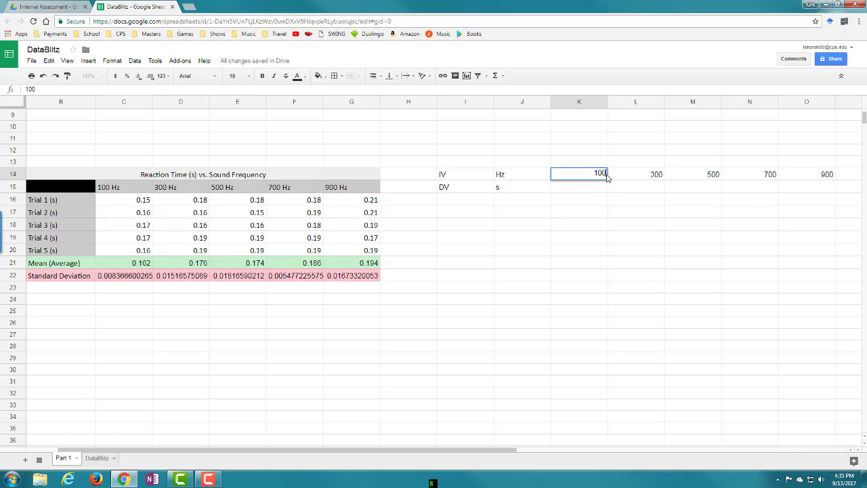
pyautogui.write('hz')
pyautogui.click(580, 236)
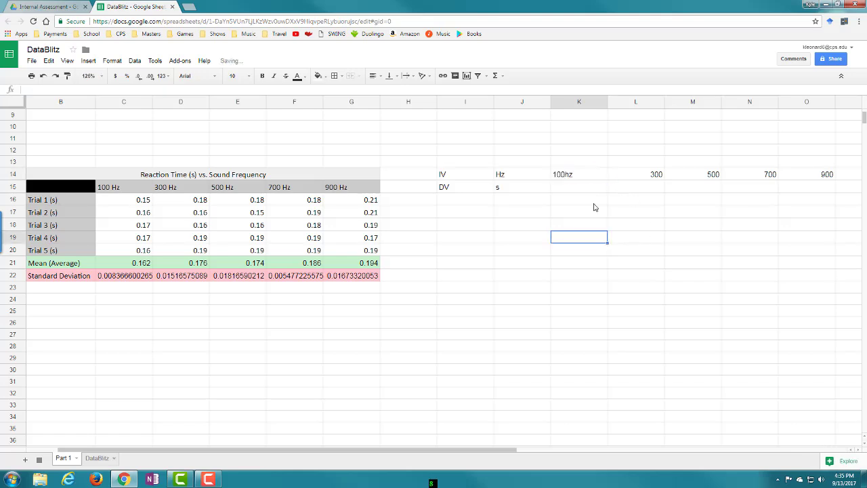
pyautogui.click(570, 178)
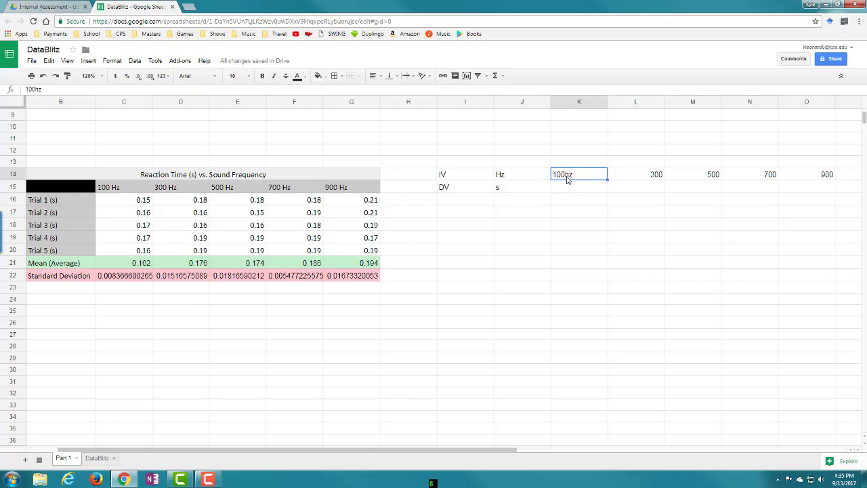
pyautogui.doubleClick(581, 176)
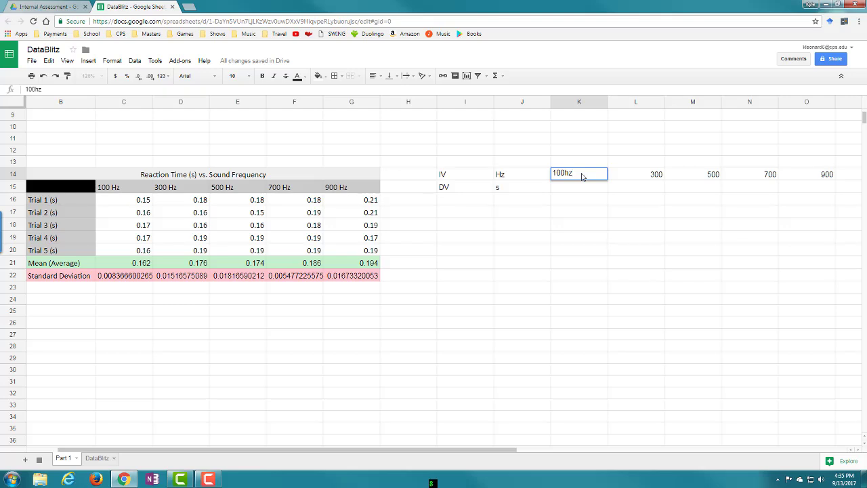
pyautogui.click(605, 230)
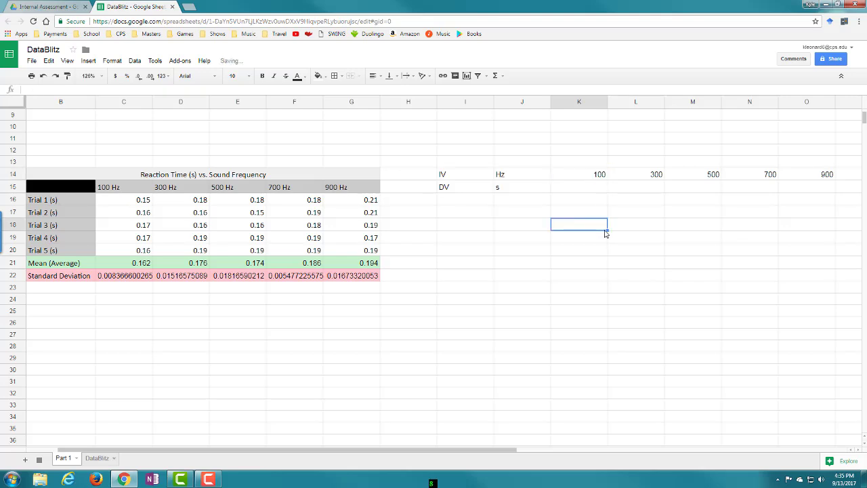
pyautogui.click(593, 174)
pyautogui.click(595, 223)
pyautogui.click(591, 178)
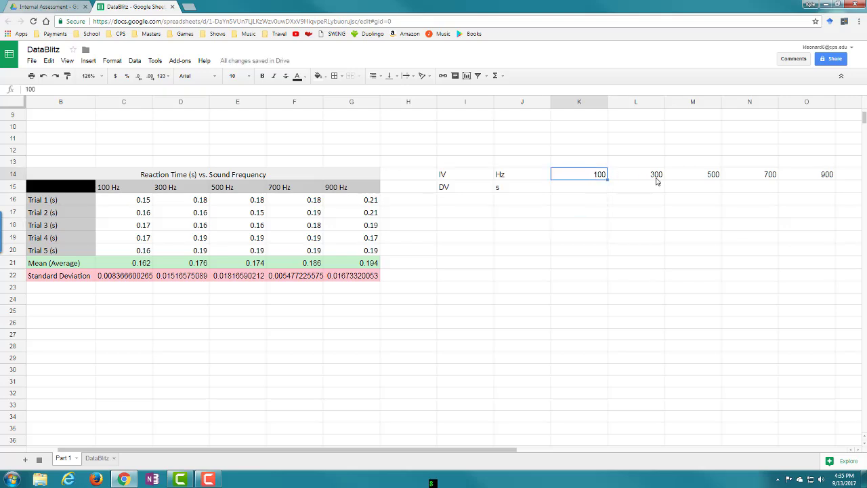
# Copy the 100 Hz to 900 Hz means from the Mean (Average) row and paste values only into the DV row starting at K15
pyautogui.click(579, 190)
pyautogui.click(138, 265)
pyautogui.moveTo(168, 270); pyautogui.dragTo(339, 268)
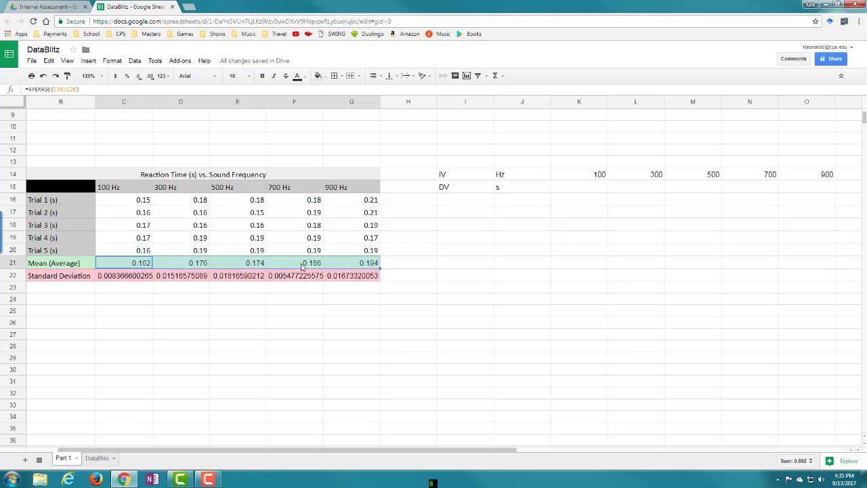
pyautogui.rightClick(121, 266)
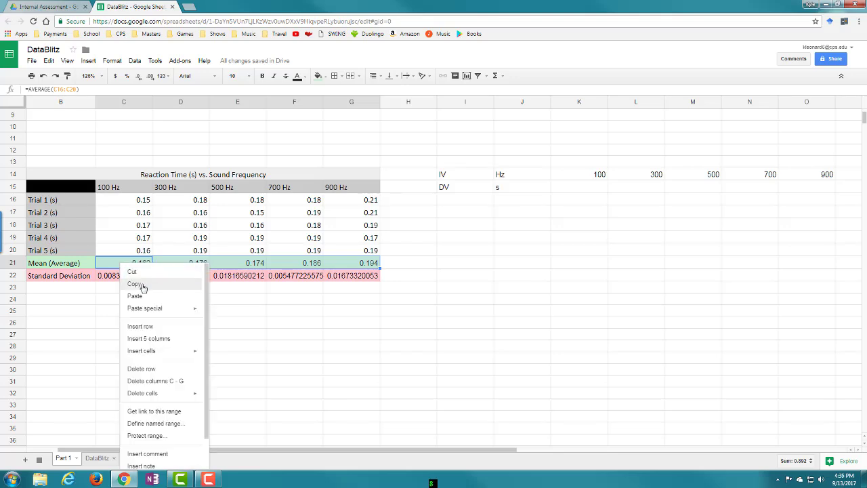
pyautogui.click(139, 284)
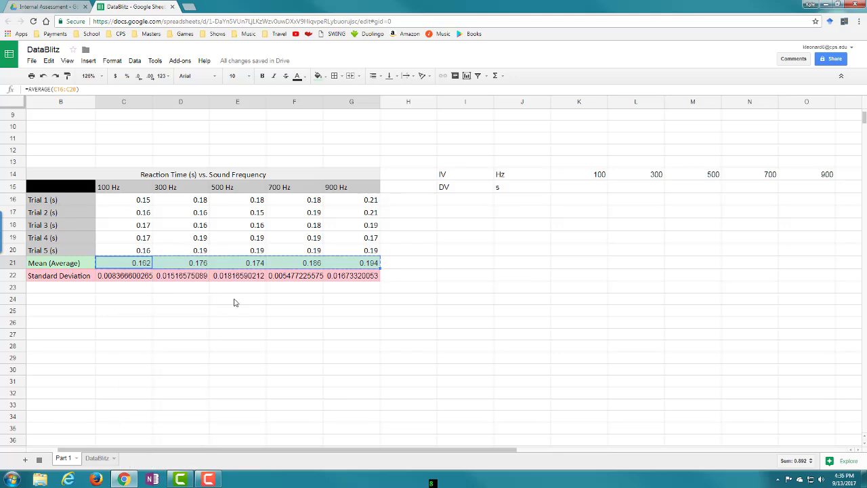
pyautogui.click(587, 190)
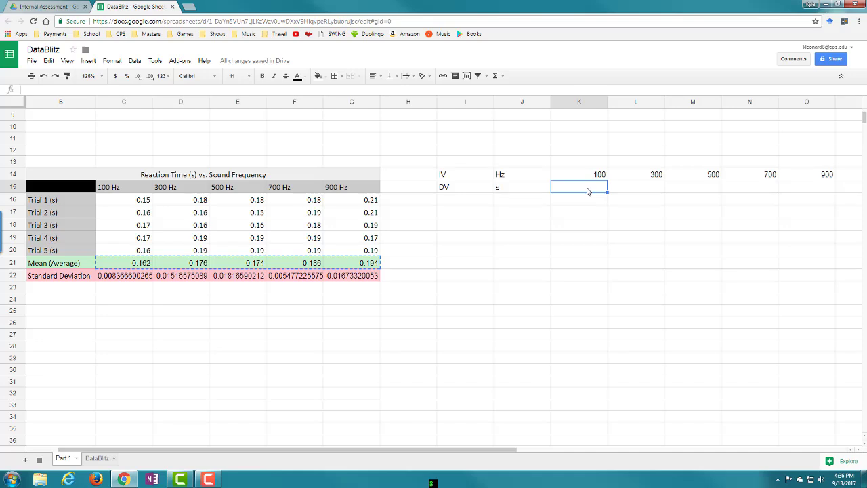
pyautogui.rightClick(584, 191)
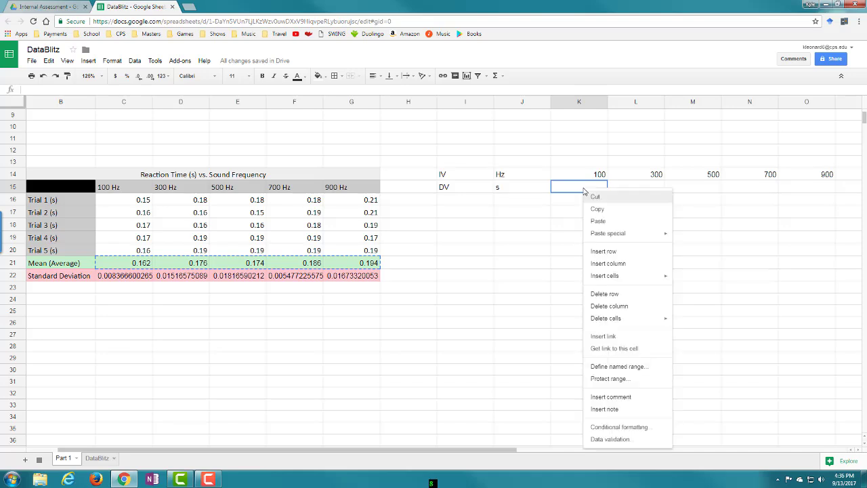
pyautogui.moveTo(619, 236)
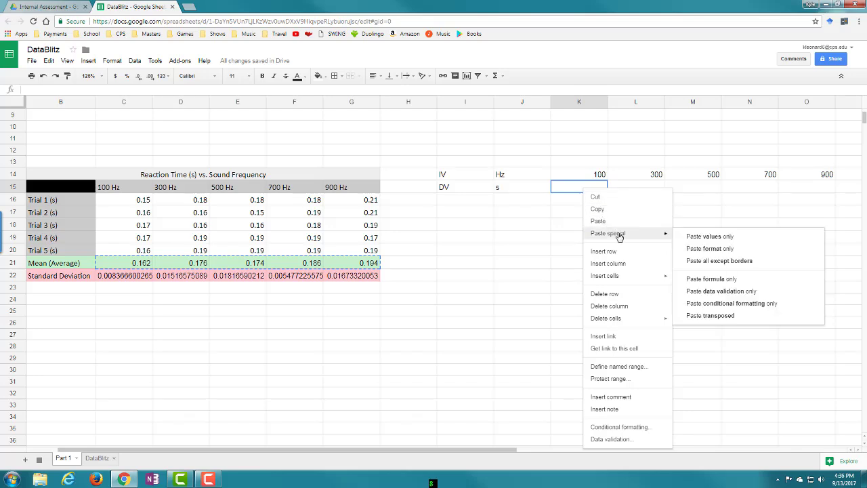
pyautogui.click(745, 242)
pyautogui.click(613, 211)
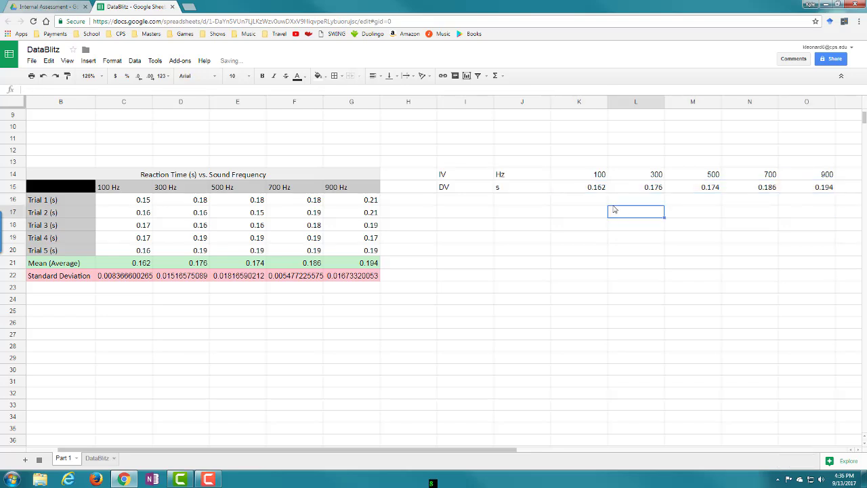
pyautogui.click(141, 264)
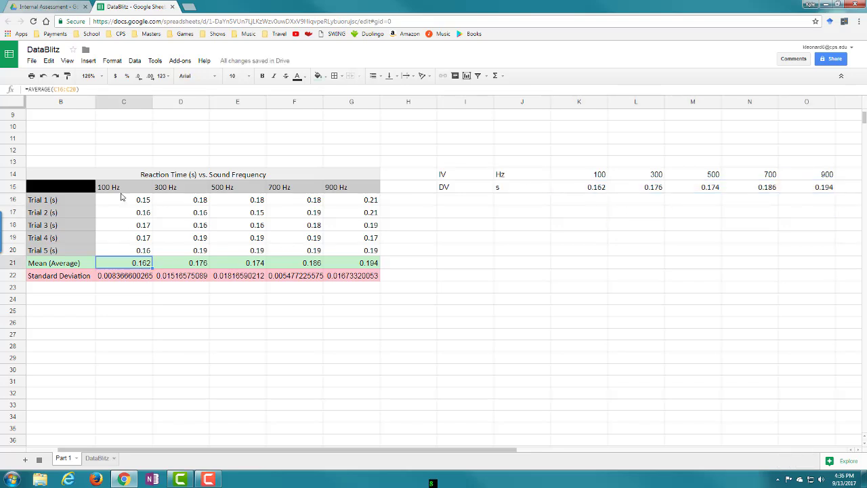
pyautogui.moveTo(90, 89); pyautogui.dragTo(25, 89)
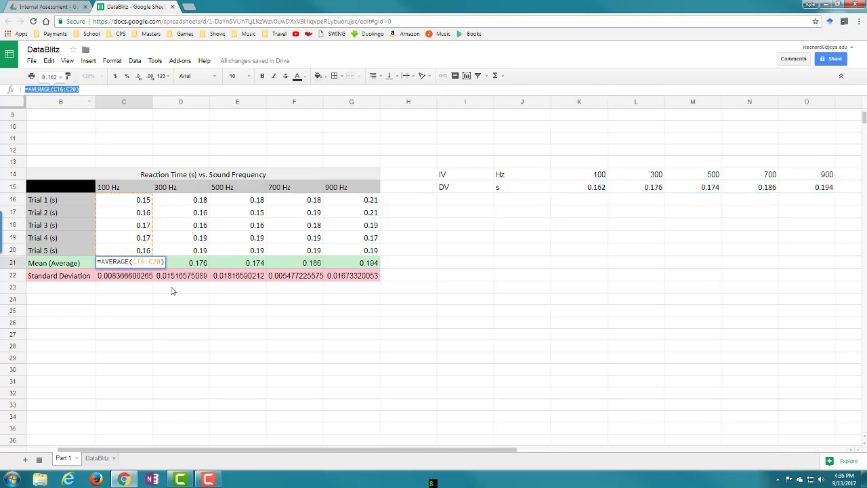
pyautogui.click(149, 307)
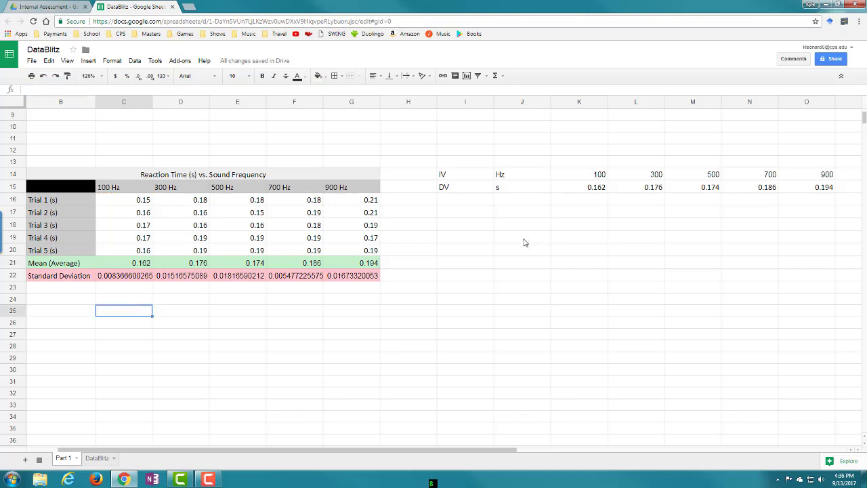
pyautogui.click(631, 237)
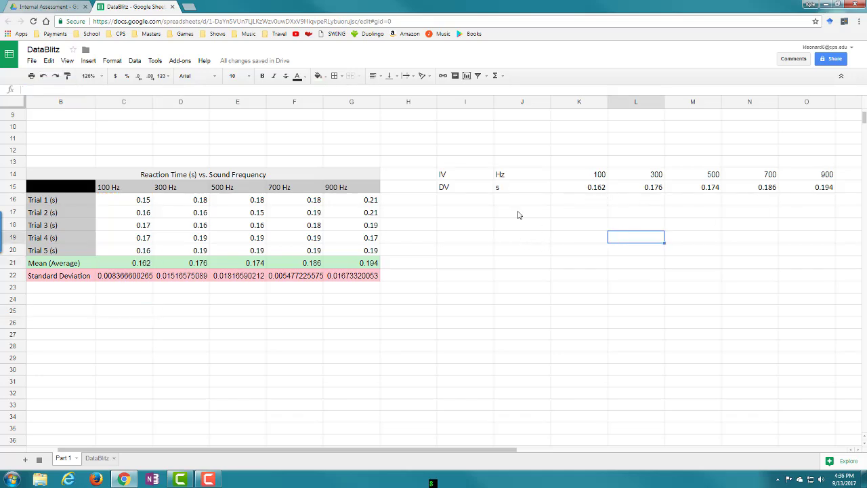
# Insert a chart from the units, frequencies and means in J14:O15 and reposition it on the sheet
pyautogui.moveTo(522, 172); pyautogui.dragTo(800, 191)
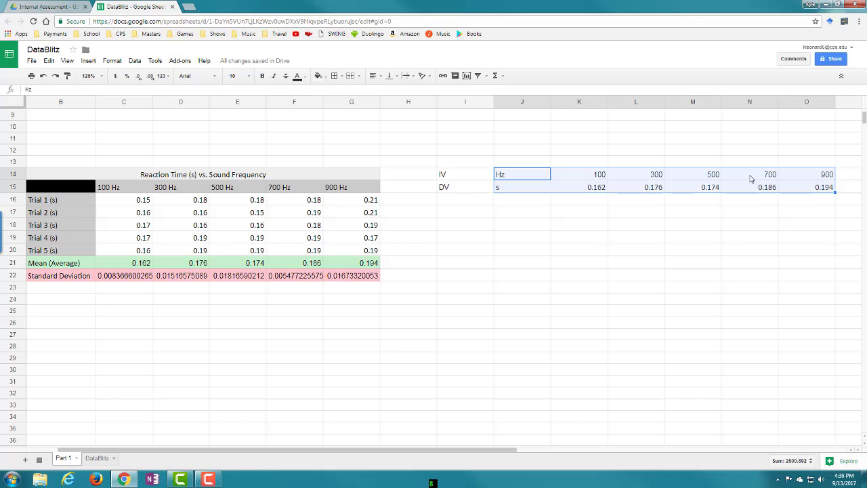
pyautogui.click(91, 63)
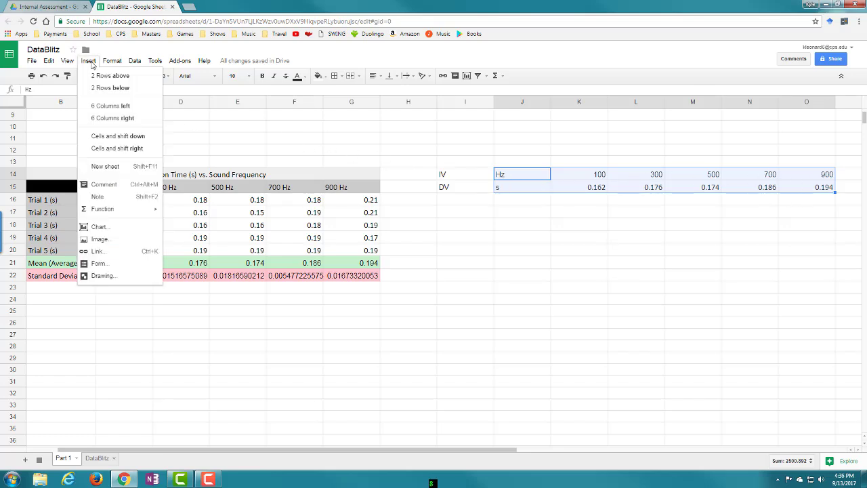
pyautogui.click(107, 230)
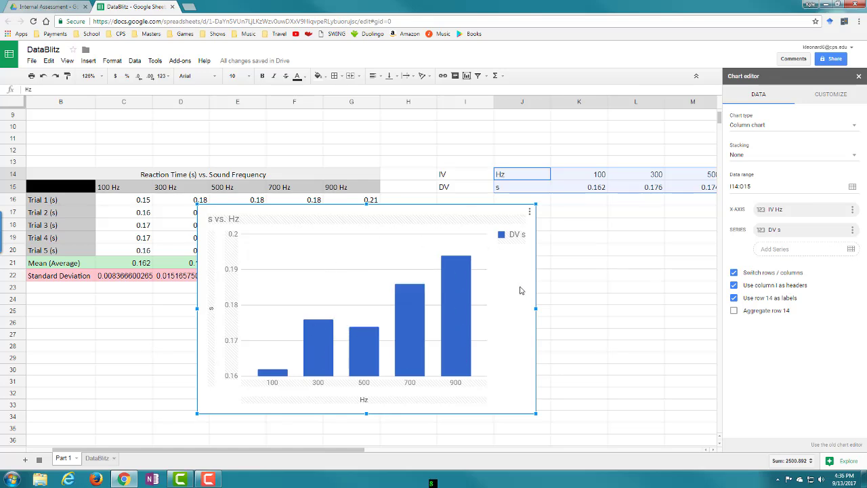
pyautogui.moveTo(520, 290); pyautogui.dragTo(549, 291)
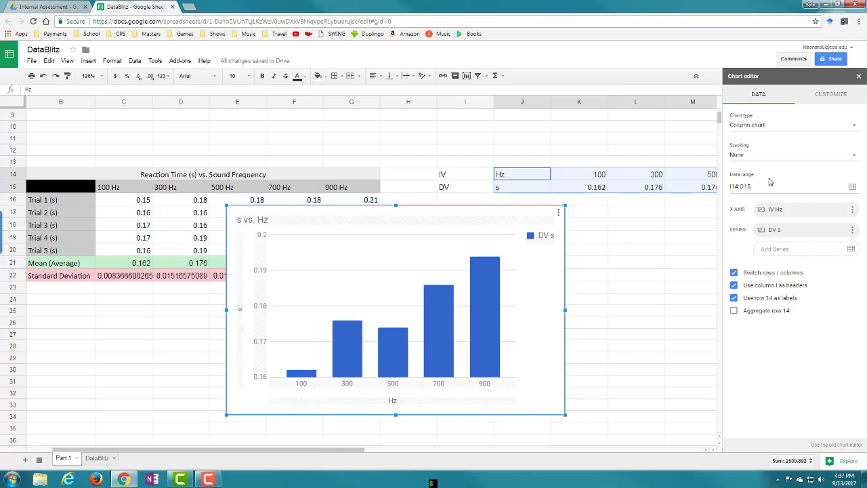
# Change the chart type to a scatter chart and move the chart up to span about rows 12 to 29
pyautogui.click(856, 128)
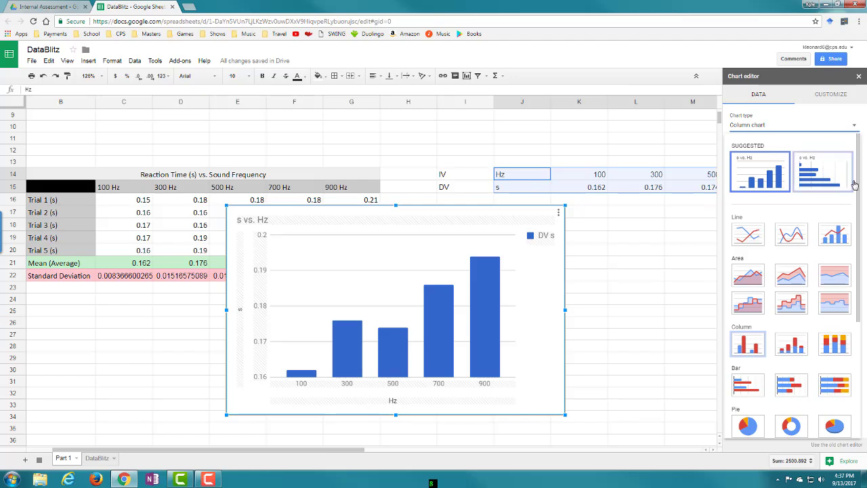
pyautogui.scroll(-5, 851, 290)
pyautogui.scroll(10, 853, 318)
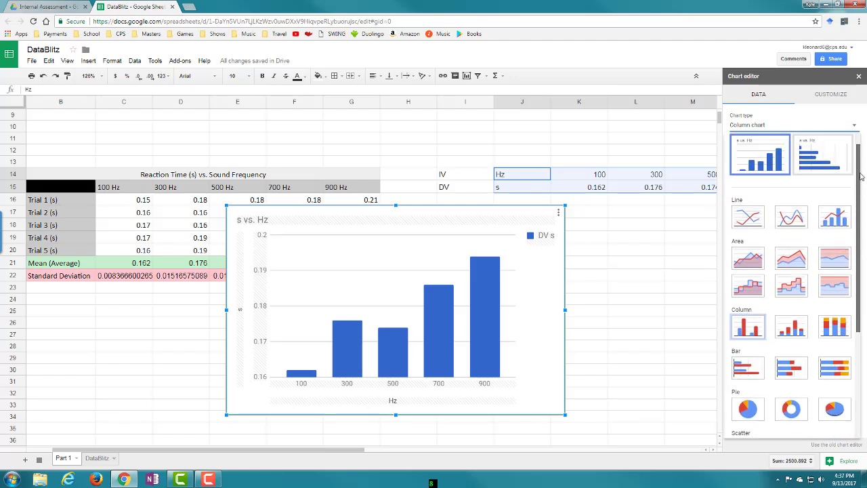
pyautogui.click(834, 129)
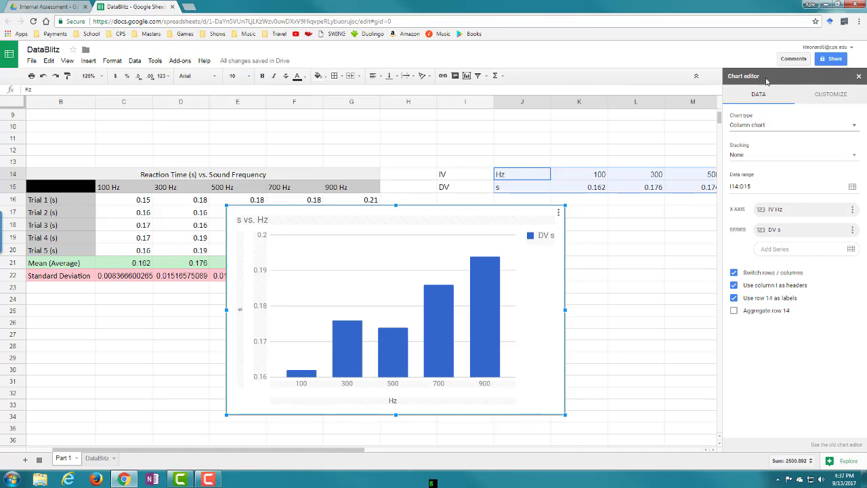
pyautogui.click(855, 128)
pyautogui.moveTo(857, 139); pyautogui.dragTo(855, 278)
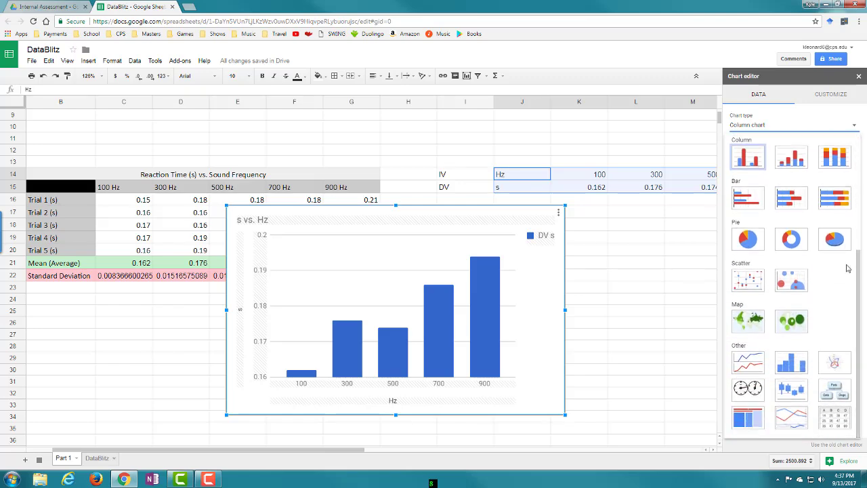
pyautogui.click(748, 281)
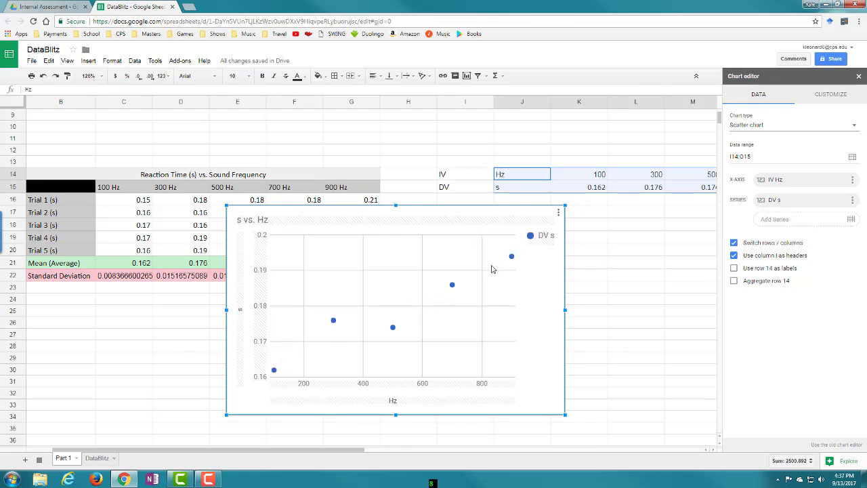
pyautogui.moveTo(542, 309); pyautogui.dragTo(525, 254)
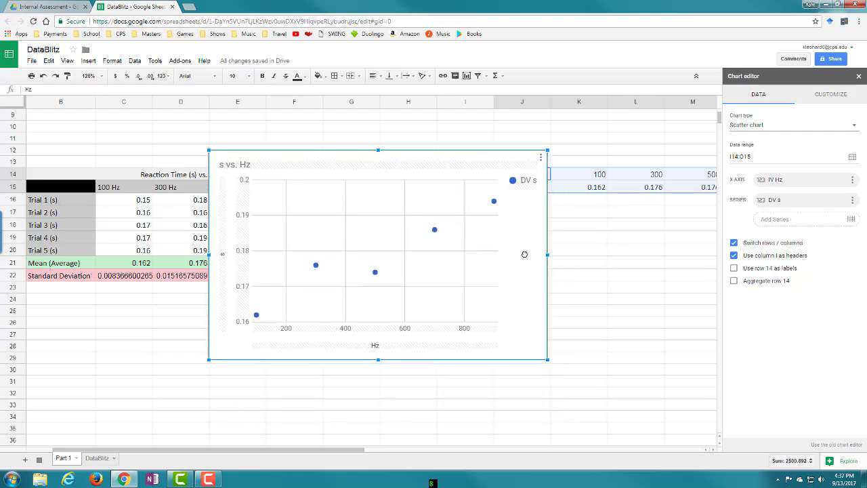
# Open the scatter chart's horizontal axis title, vertical axis title and chart title for editing
pyautogui.click(385, 348)
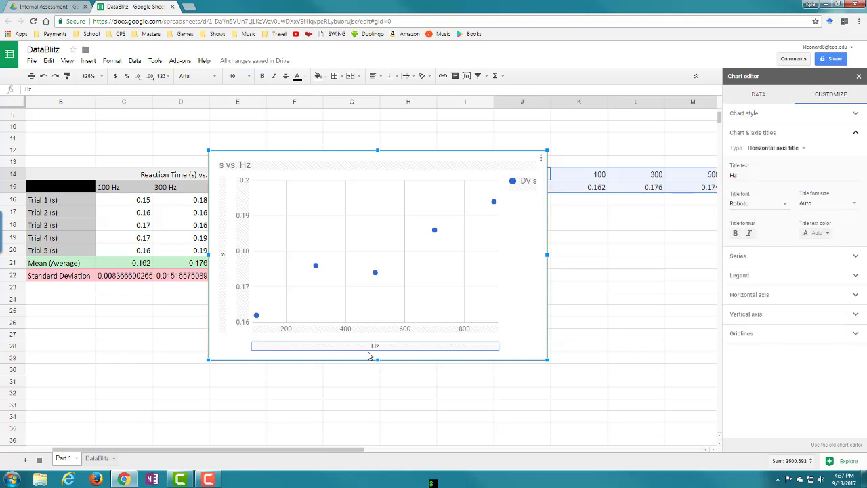
pyautogui.click(221, 251)
pyautogui.click(370, 349)
pyautogui.click(224, 259)
pyautogui.doubleClick(268, 166)
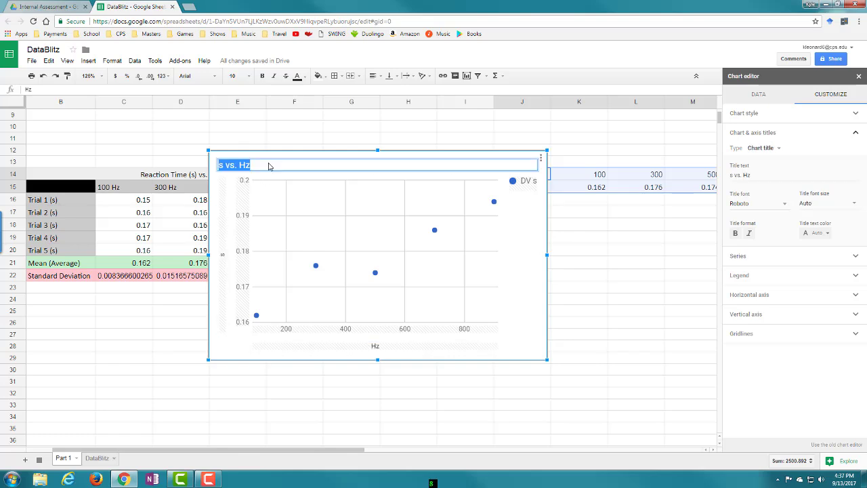
pyautogui.click(427, 157)
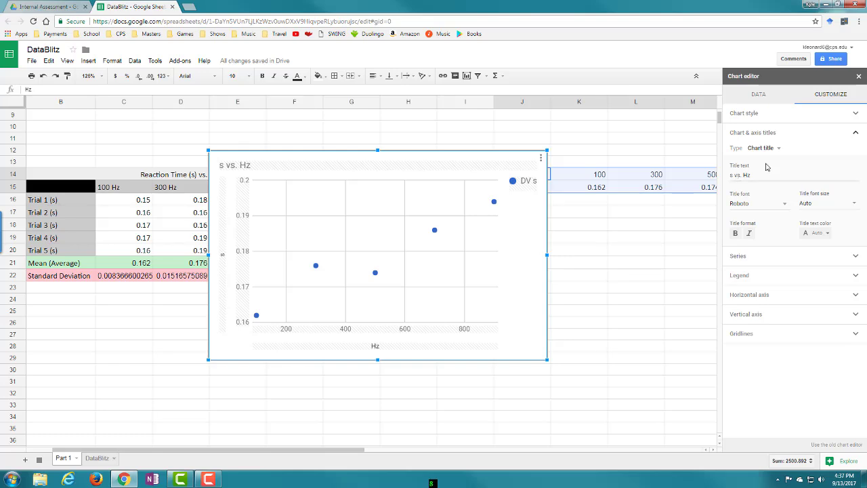
# Add a linear trendline to the DV s series and show its R² value
pyautogui.click(768, 96)
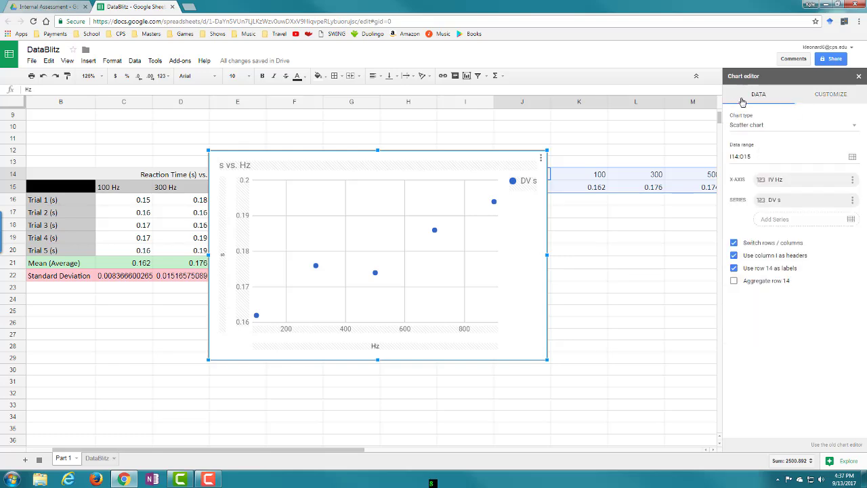
pyautogui.click(855, 100)
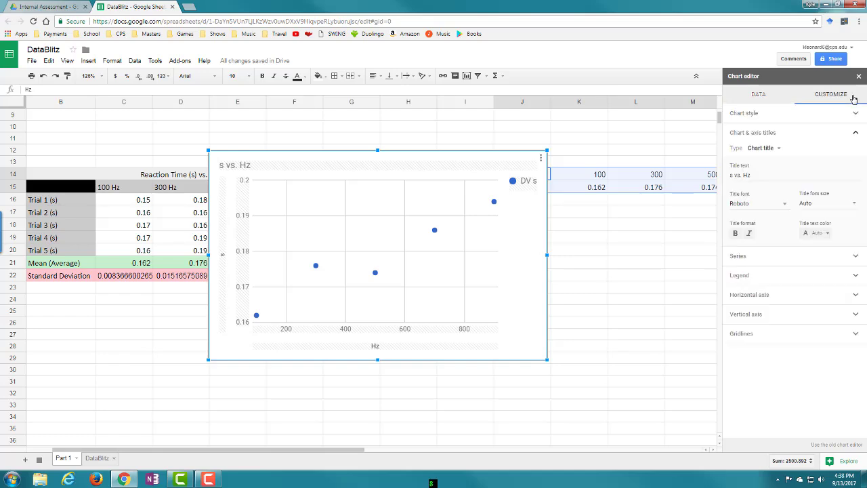
pyautogui.click(854, 133)
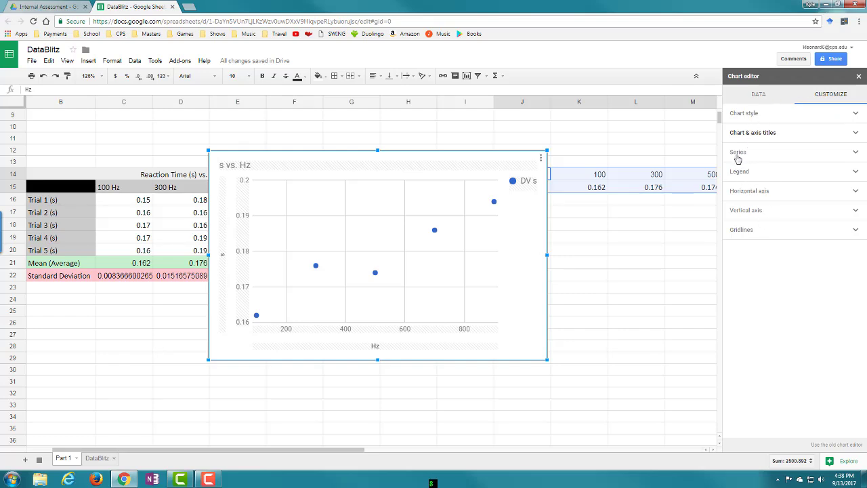
pyautogui.click(856, 154)
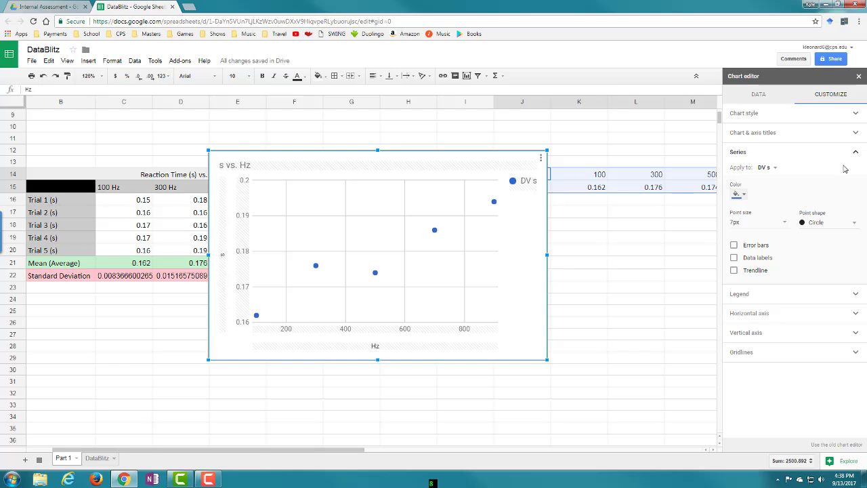
pyautogui.click(735, 270)
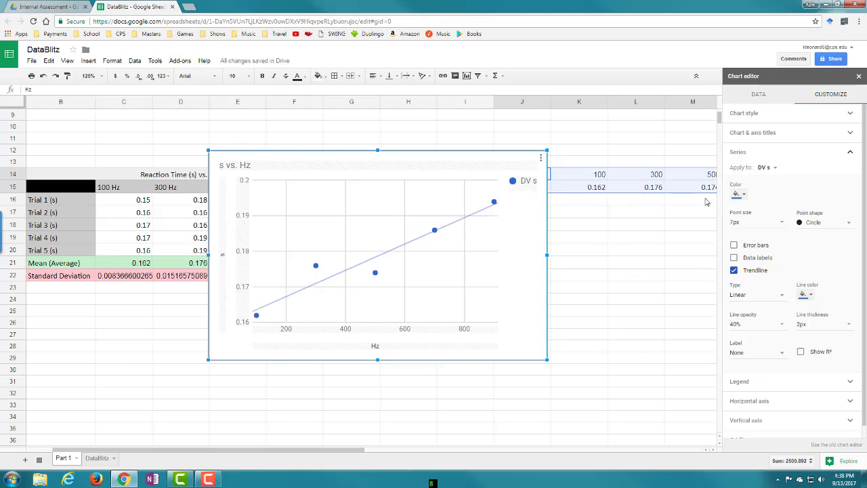
pyautogui.scroll(-1, 789, 235)
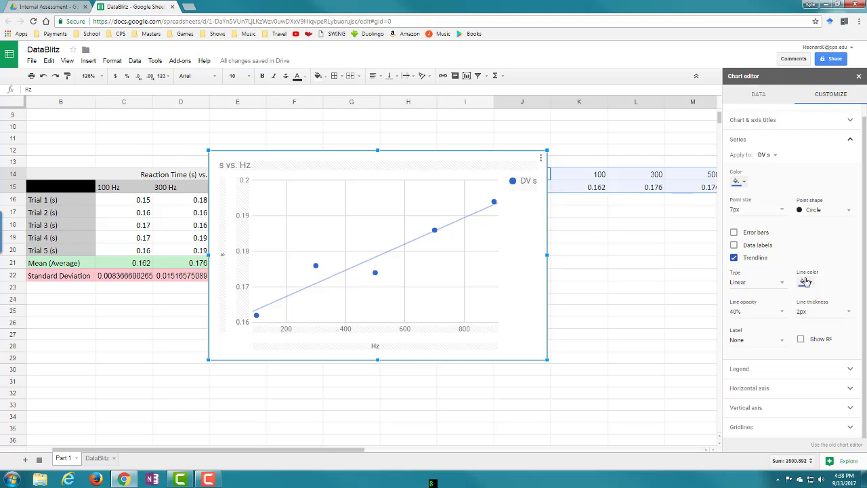
pyautogui.click(802, 340)
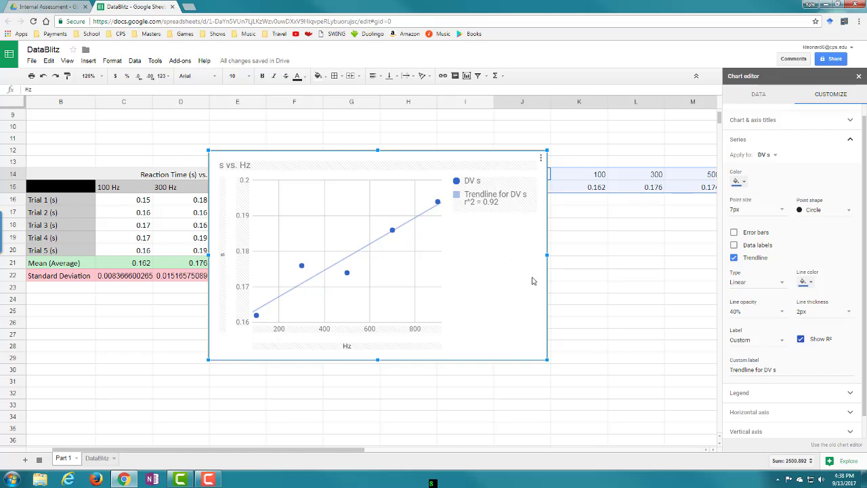
# Shift the chart around the sheet to uncover the tables beneath it
pyautogui.moveTo(533, 280); pyautogui.dragTo(411, 264)
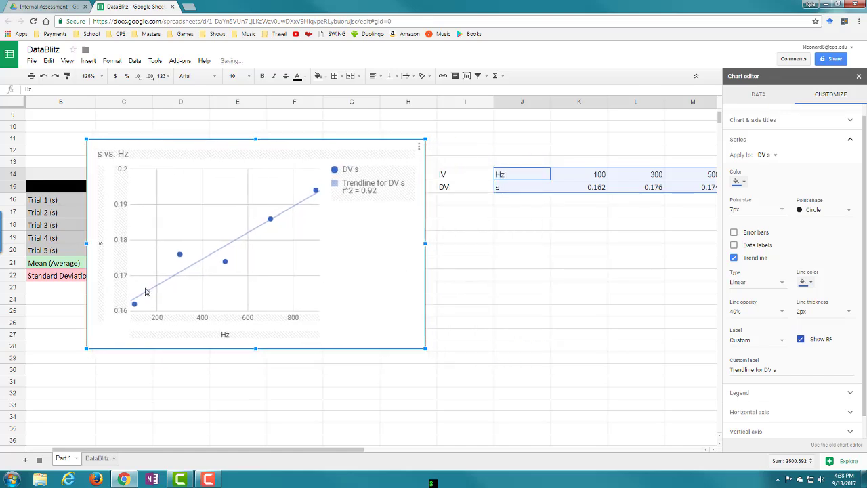
pyautogui.moveTo(393, 266); pyautogui.dragTo(552, 255)
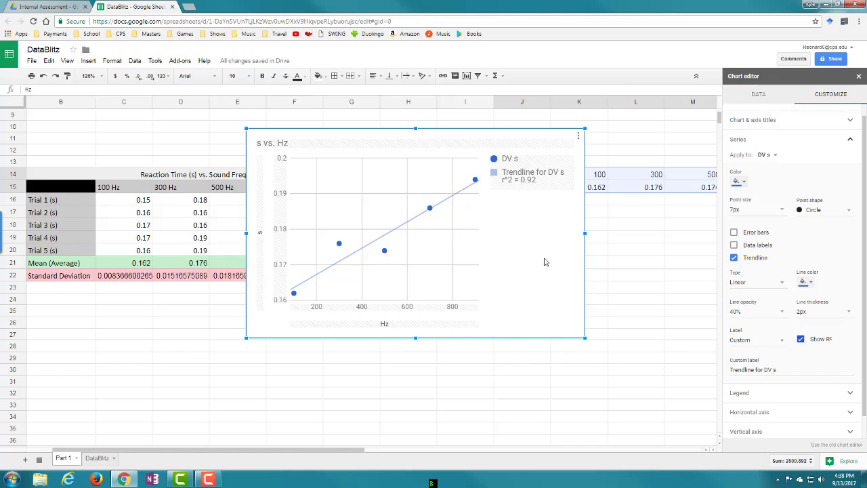
pyautogui.moveTo(545, 261); pyautogui.dragTo(515, 271)
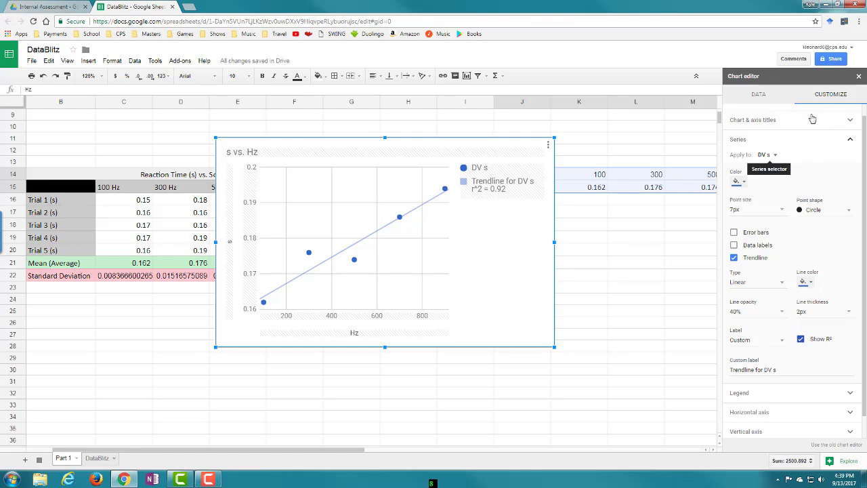
# Add error bars to the DV s series with the type Constant and a value of 0.05
pyautogui.click(850, 140)
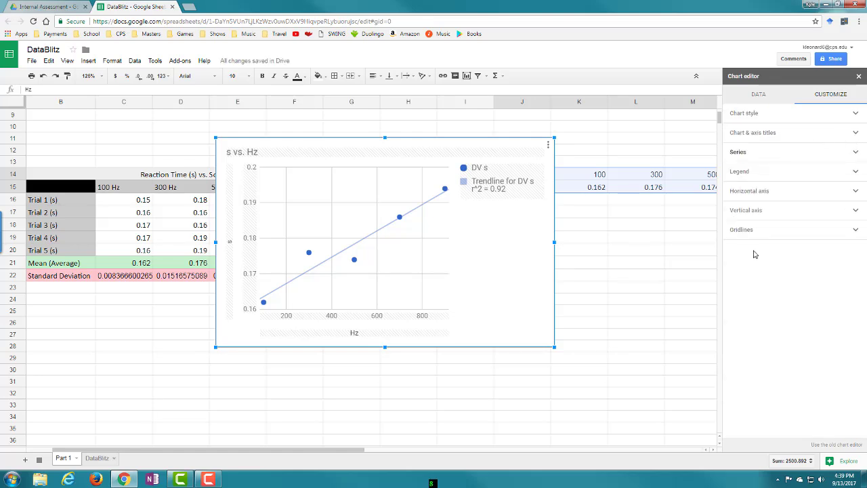
pyautogui.click(857, 153)
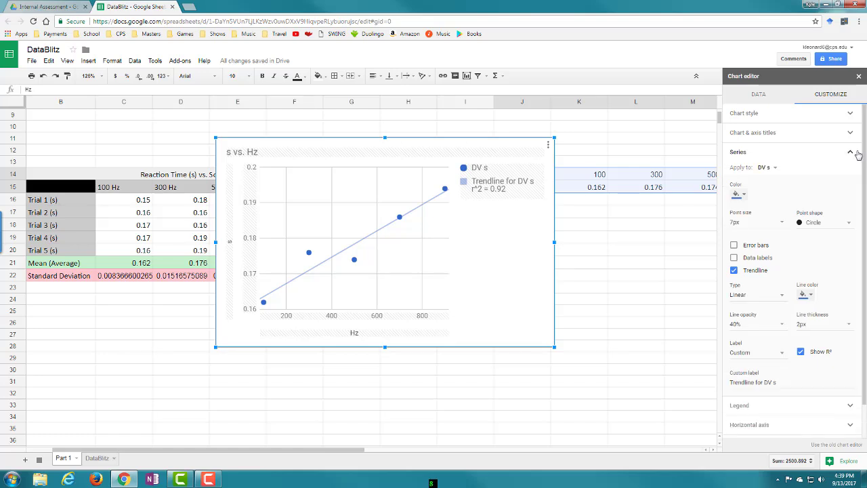
pyautogui.click(734, 246)
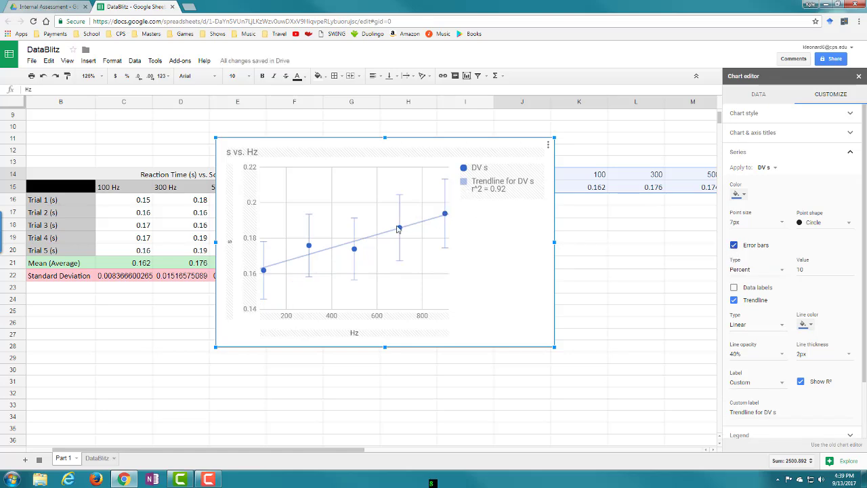
pyautogui.moveTo(264, 274)
pyautogui.click(781, 270)
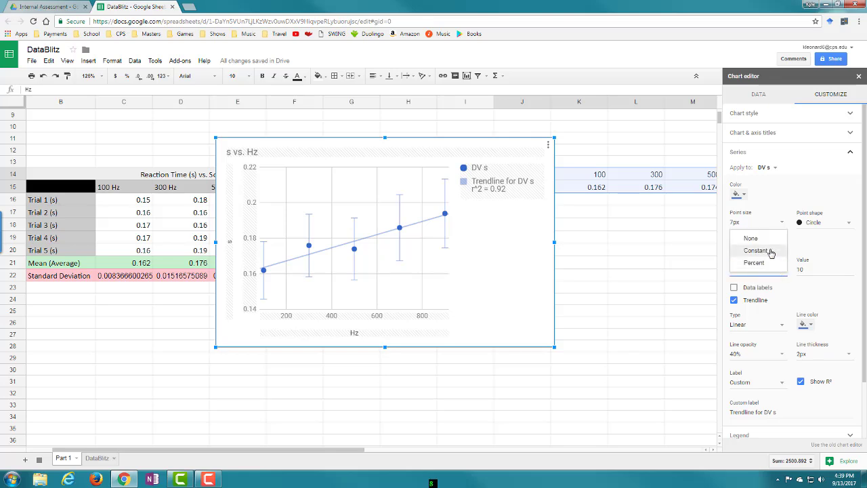
pyautogui.click(769, 255)
pyautogui.click(802, 272)
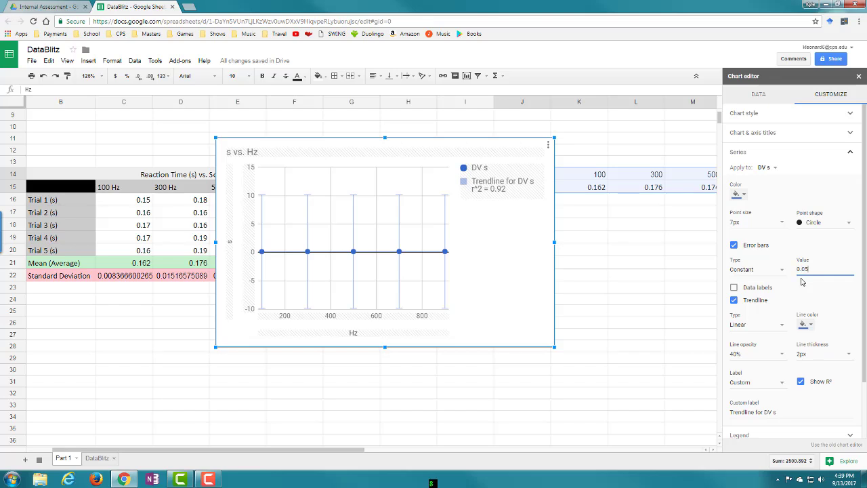
pyautogui.press('Return')
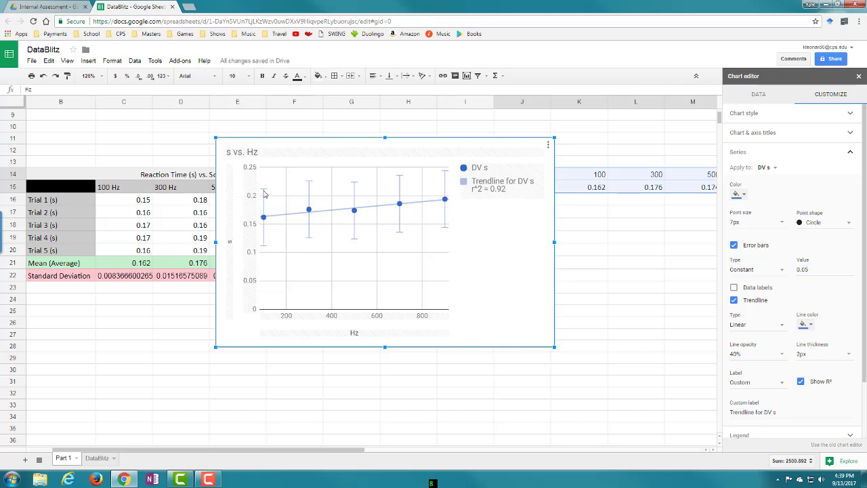
pyautogui.moveTo(266, 221)
# Move the chart over the trial data table, clear of the IV/DV table, and reopen its editor
pyautogui.moveTo(490, 232); pyautogui.dragTo(371, 255)
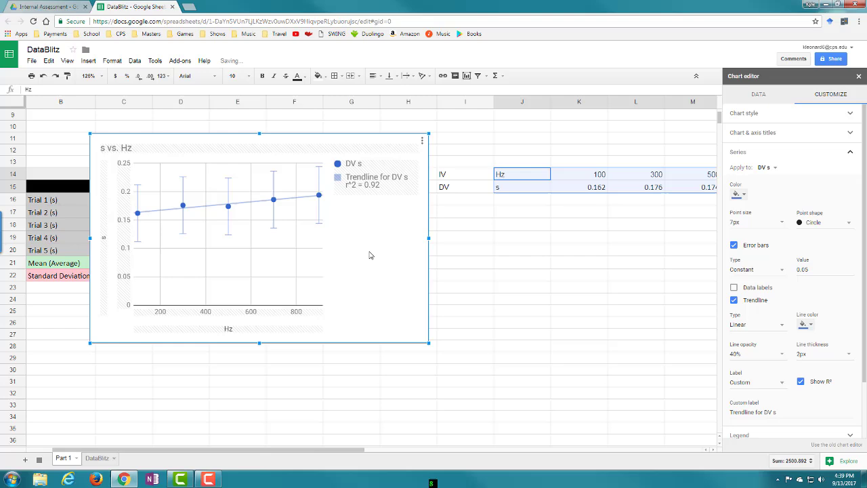
pyautogui.click(527, 264)
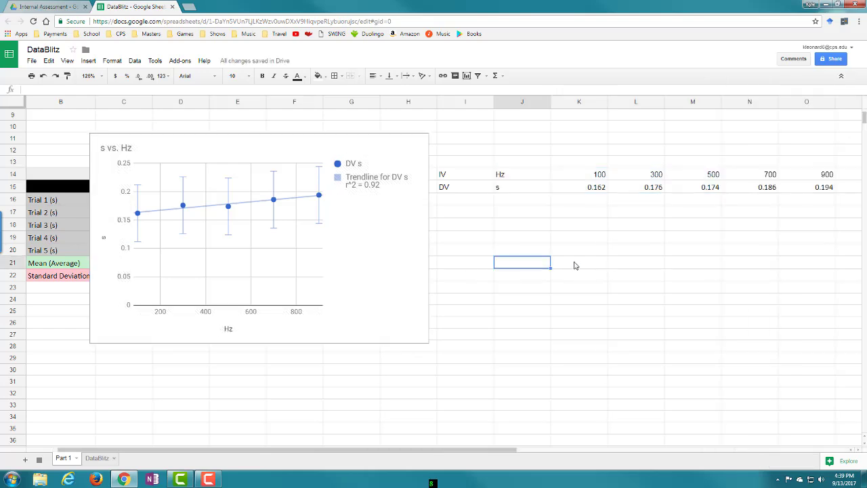
pyautogui.click(402, 251)
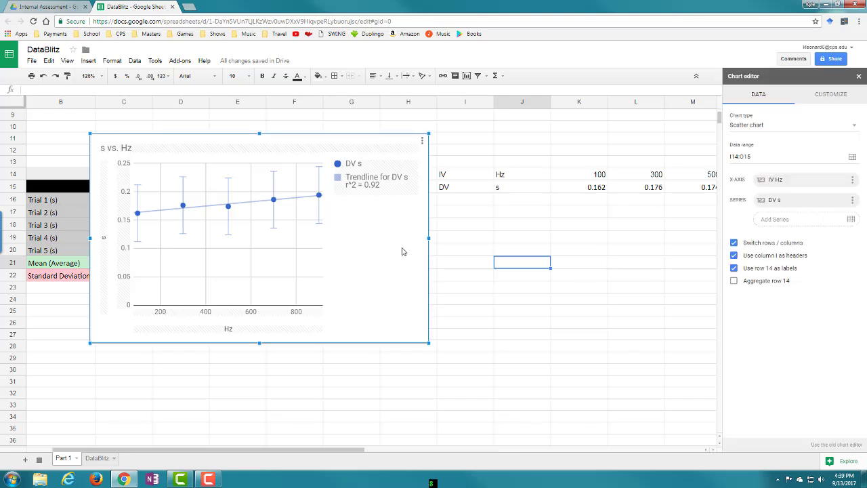
# Remove the error bars from the DV s series in the chart's series settings
pyautogui.click(830, 95)
pyautogui.click(855, 153)
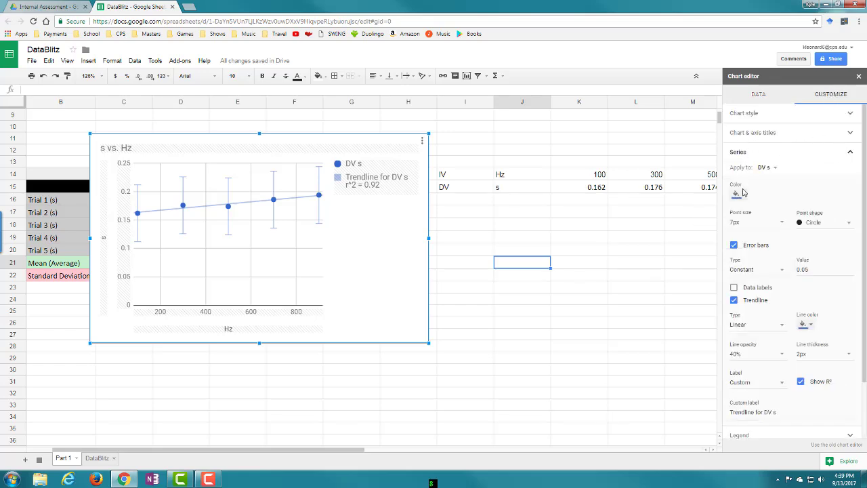
pyautogui.click(734, 244)
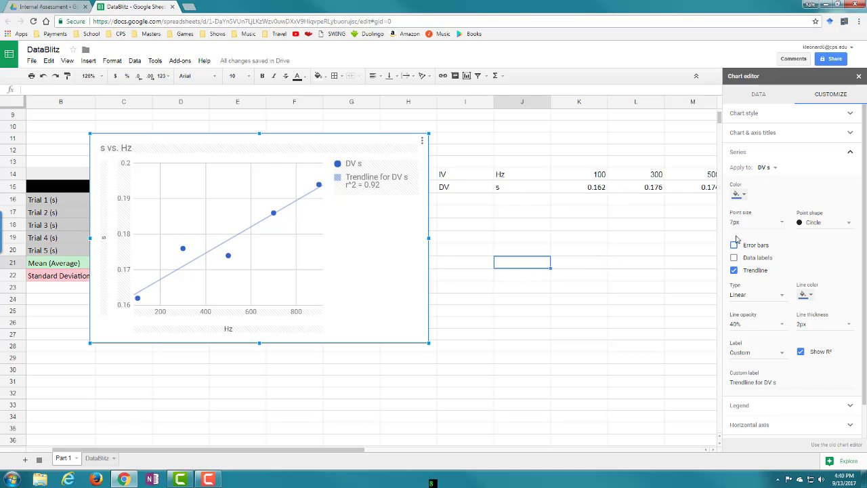
pyautogui.click(852, 153)
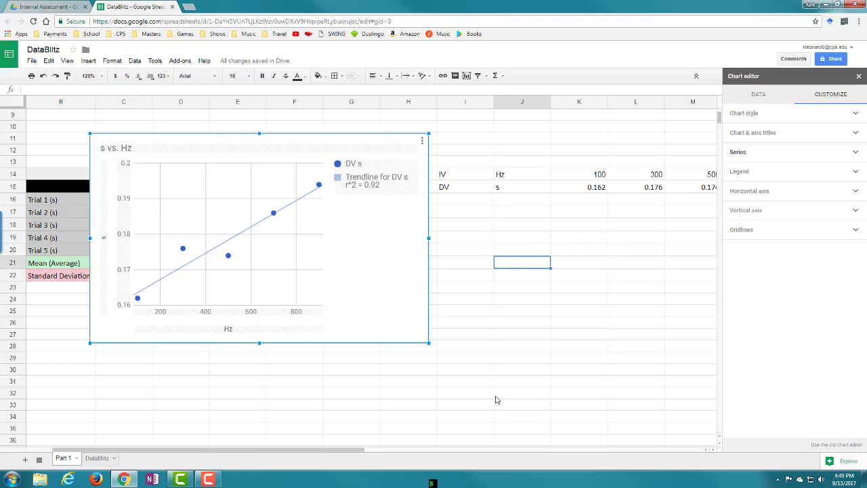
# Move the chart into the empty cells below the IV/DV table, clear of both tables
pyautogui.moveTo(352, 450); pyautogui.dragTo(390, 452)
pyautogui.moveTo(327, 262); pyautogui.dragTo(649, 456)
pyautogui.click(566, 287)
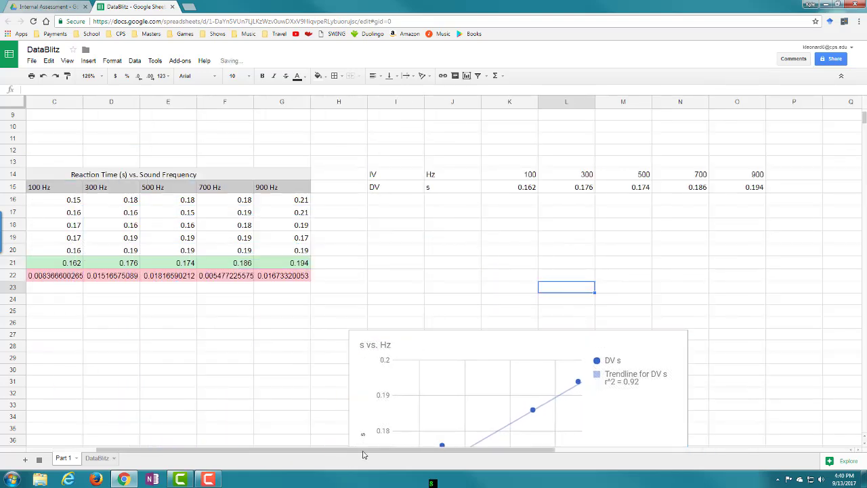
pyautogui.moveTo(363, 452); pyautogui.dragTo(414, 454)
pyautogui.click(611, 350)
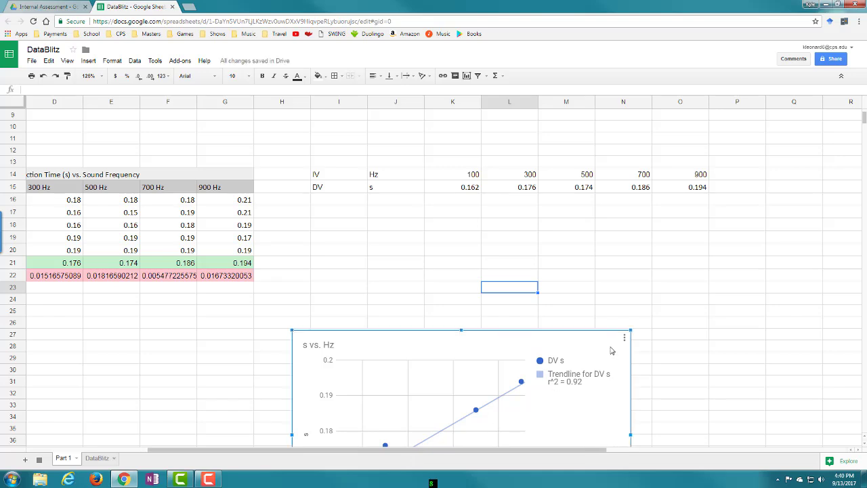
pyautogui.moveTo(612, 350); pyautogui.dragTo(637, 386)
pyautogui.click(452, 174)
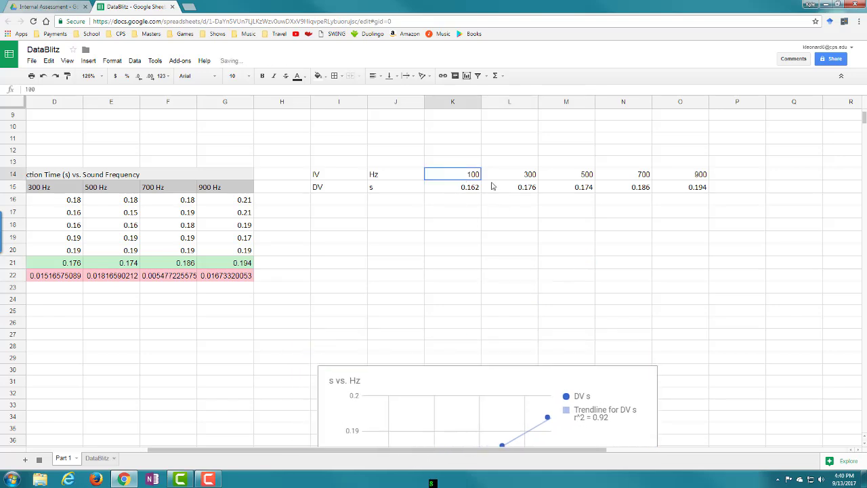
pyautogui.moveTo(493, 186); pyautogui.dragTo(677, 194)
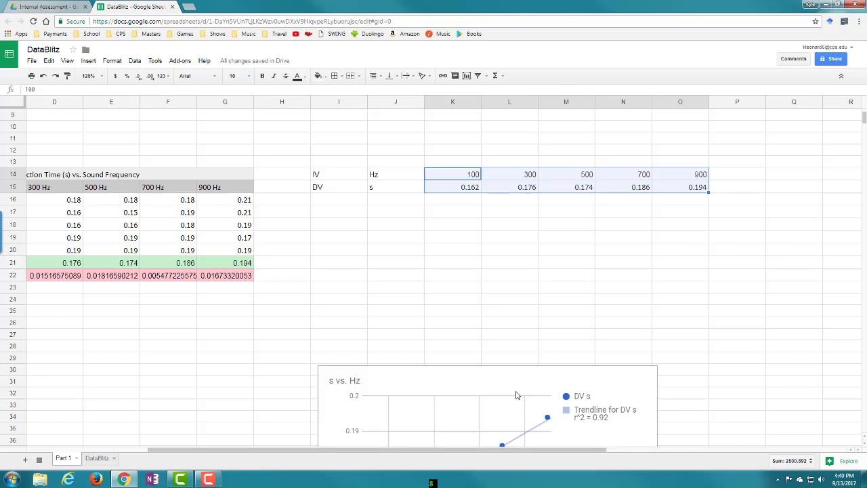
pyautogui.click(542, 302)
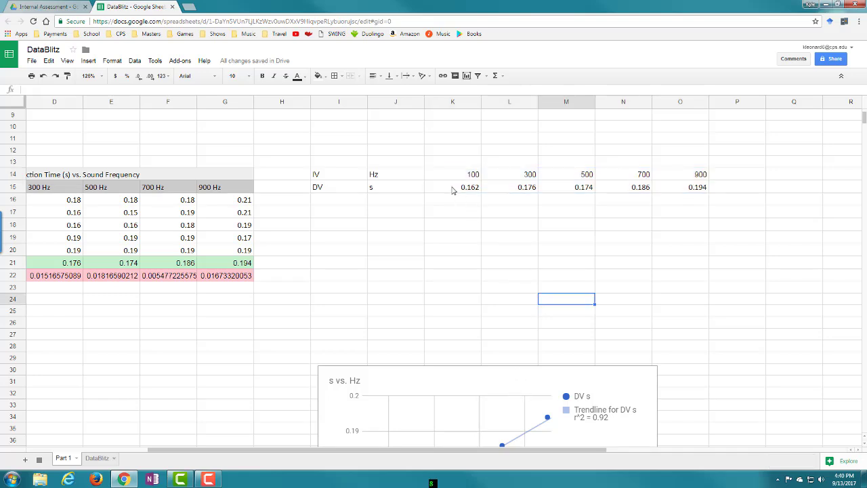
# Copy the DV mean values in K15:O15 into each of rows 16 to 20 directly beneath them
pyautogui.moveTo(453, 191); pyautogui.dragTo(668, 192)
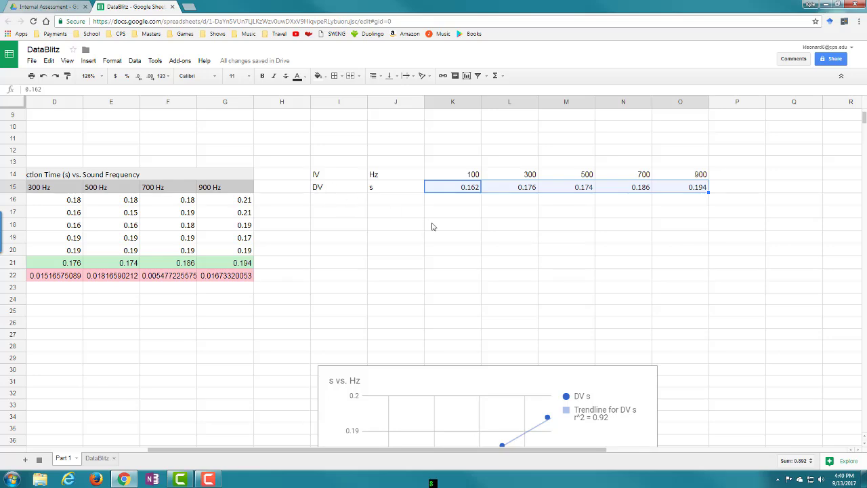
pyautogui.rightClick(454, 189)
pyautogui.click(476, 207)
pyautogui.click(456, 203)
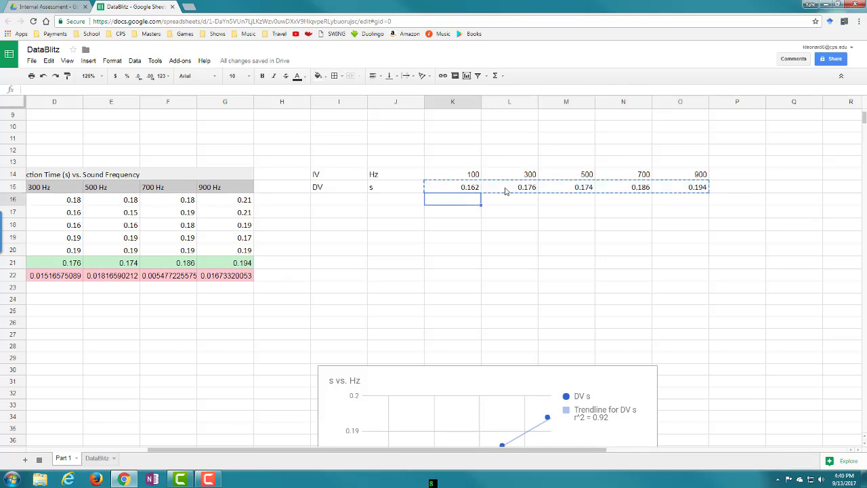
pyautogui.hotkey('ctrl', 'v')
pyautogui.click(468, 213)
pyautogui.hotkey('ctrl', 'v')
pyautogui.click(469, 227)
pyautogui.hotkey('ctrl', 'v')
pyautogui.click(470, 238)
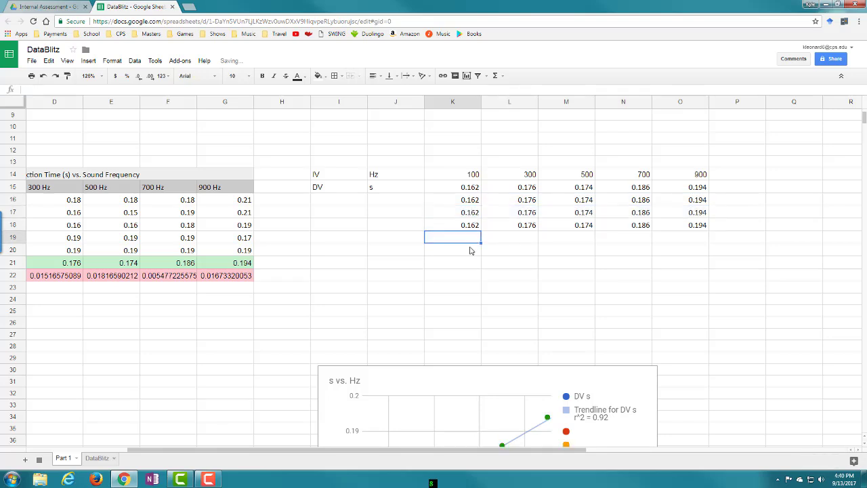
pyautogui.hotkey('ctrl', 'v')
pyautogui.click(466, 200)
pyautogui.click(468, 213)
pyautogui.click(468, 225)
pyautogui.click(468, 238)
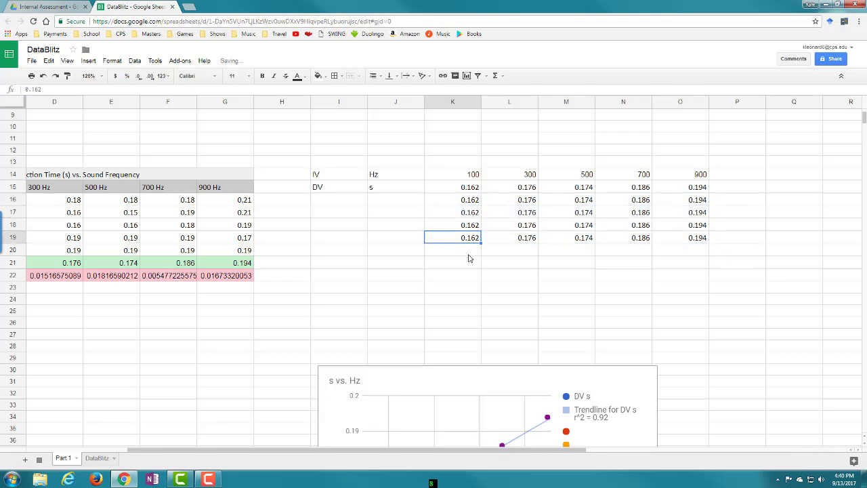
pyautogui.click(469, 251)
pyautogui.hotkey('ctrl', 'v')
pyautogui.click(511, 278)
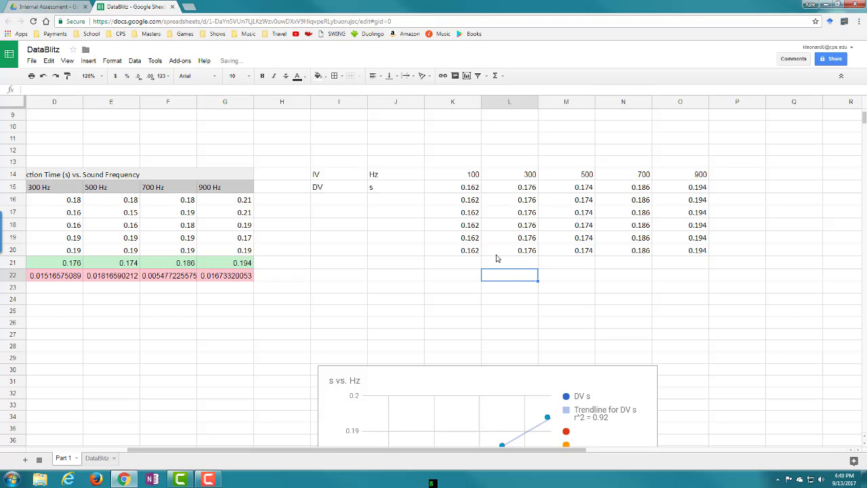
# Move the chart over the trial data table to view its points, and return it below the copied rows
pyautogui.click(630, 384)
pyautogui.moveTo(630, 384); pyautogui.dragTo(365, 164)
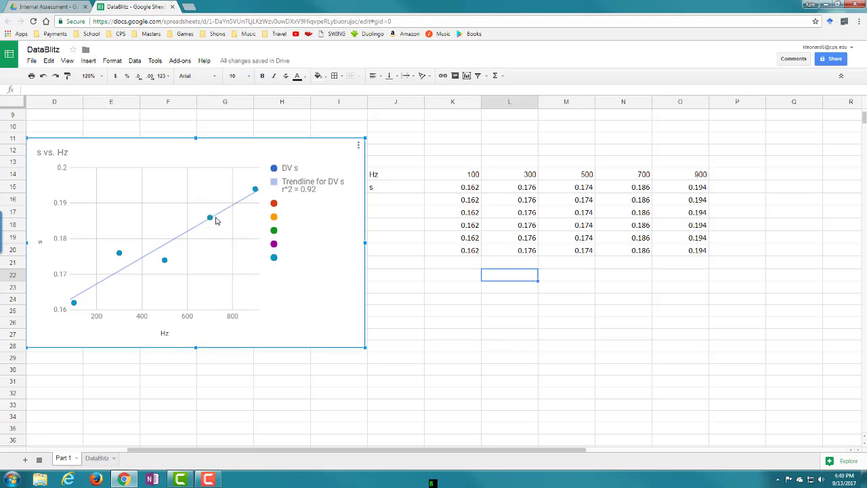
pyautogui.moveTo(254, 194)
pyautogui.moveTo(317, 262); pyautogui.dragTo(663, 353)
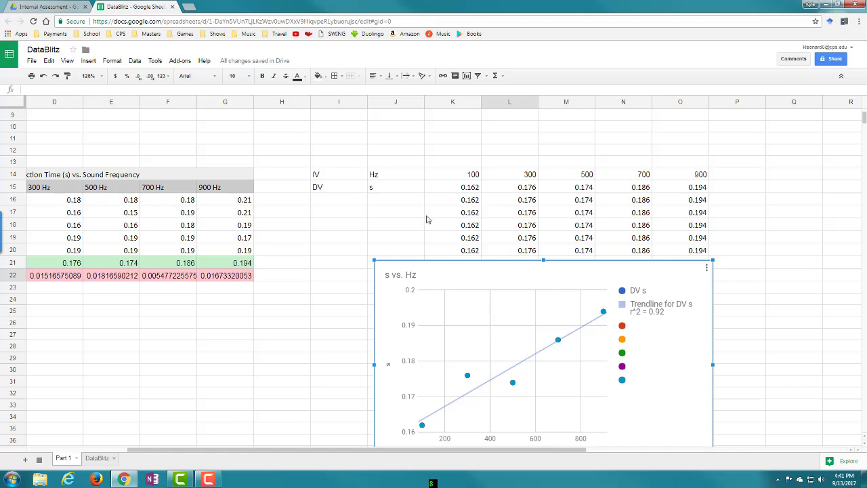
pyautogui.moveTo(646, 304); pyautogui.dragTo(603, 342)
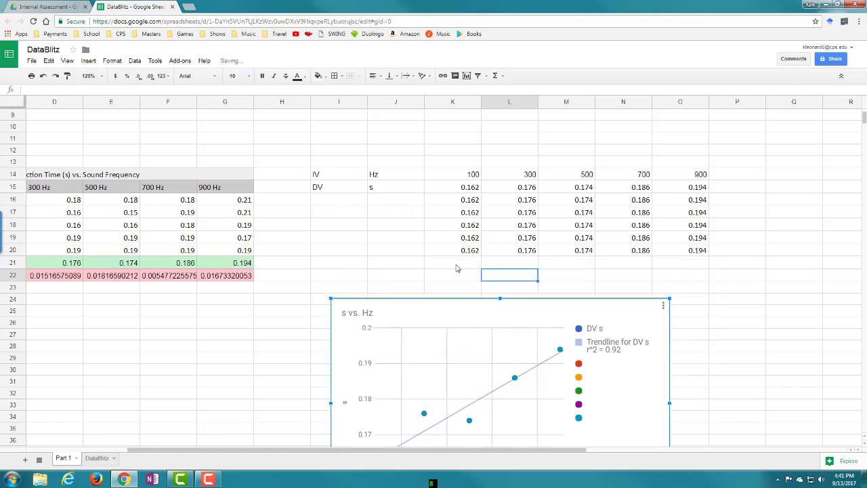
# Label the copied rows in J16:J20 as 100 Hz, 300 Hz, 500 Hz, 700 Hz and 900 Hz
pyautogui.click(404, 205)
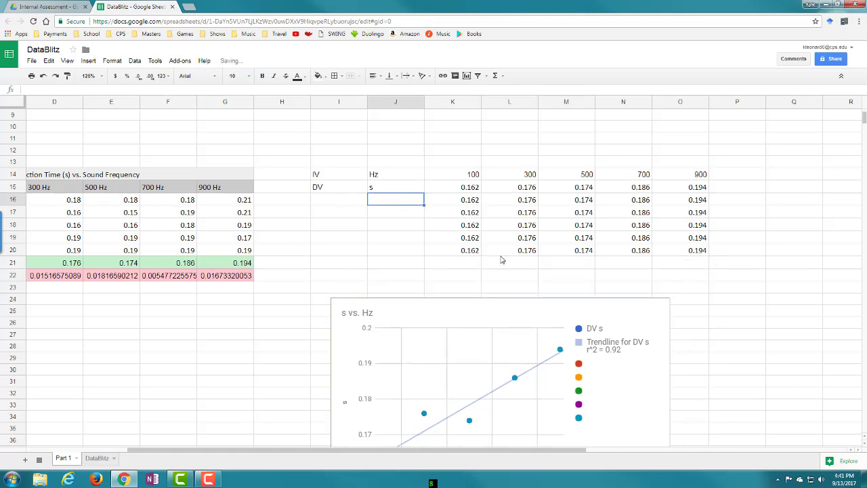
pyautogui.moveTo(398, 202); pyautogui.dragTo(672, 205)
pyautogui.click(403, 203)
pyautogui.write('100 Hz')
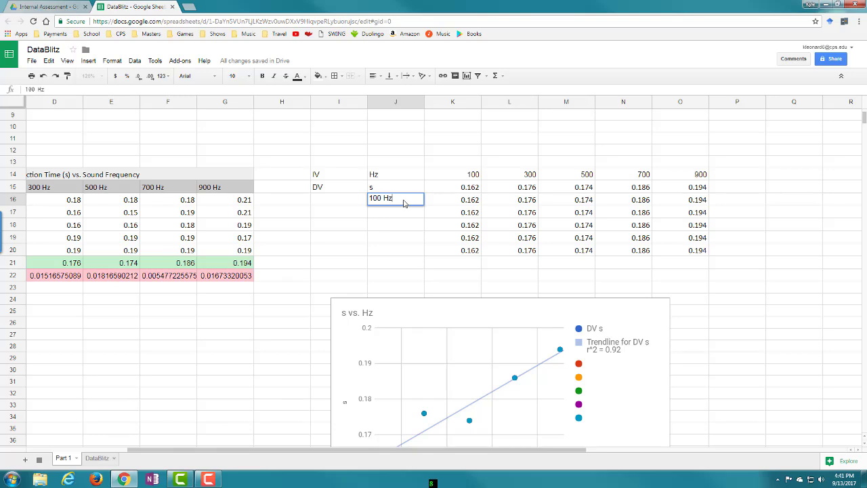
pyautogui.click(410, 216)
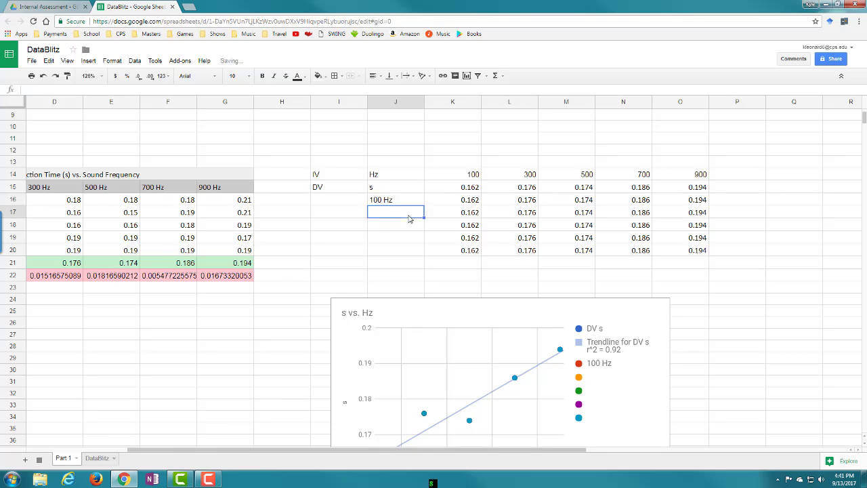
pyautogui.write('300 Hz')
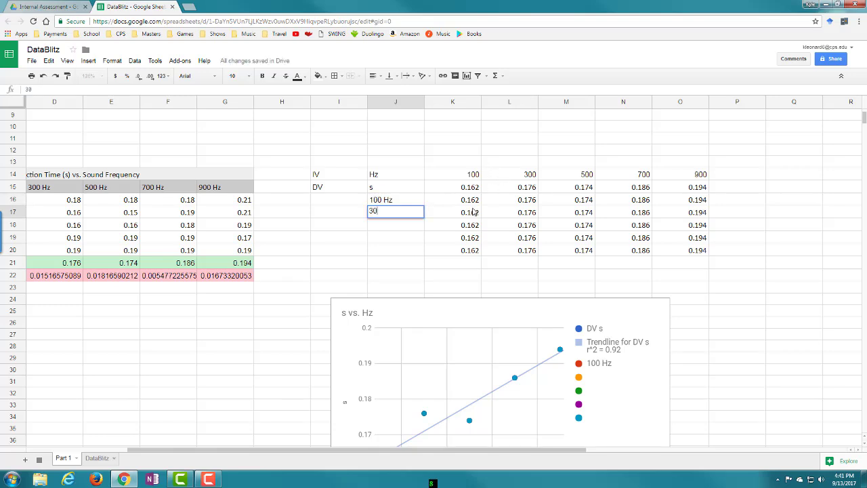
pyautogui.click(393, 230)
pyautogui.write('500 ')
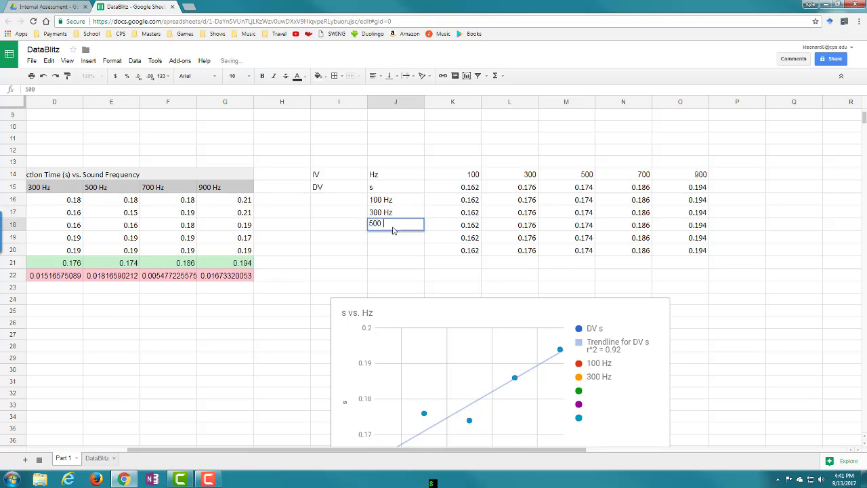
pyautogui.write('Hz')
pyautogui.click(396, 246)
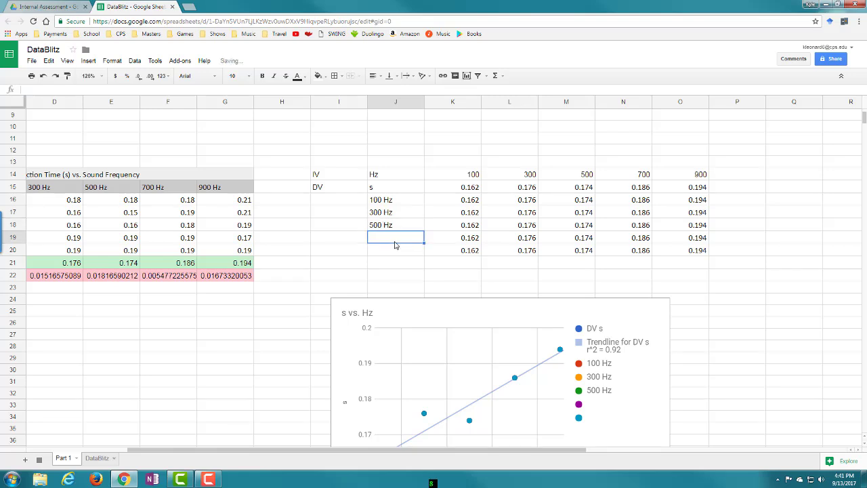
pyautogui.write('700 Hz')
pyautogui.click(398, 252)
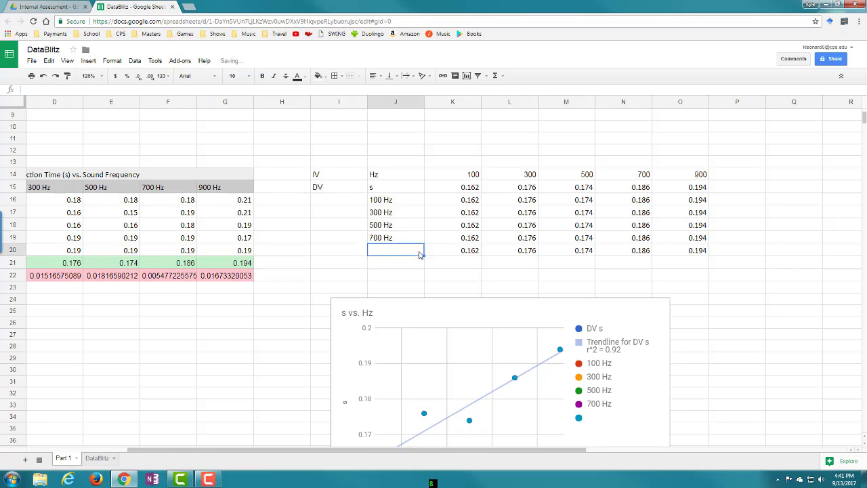
pyautogui.write('900 Hz')
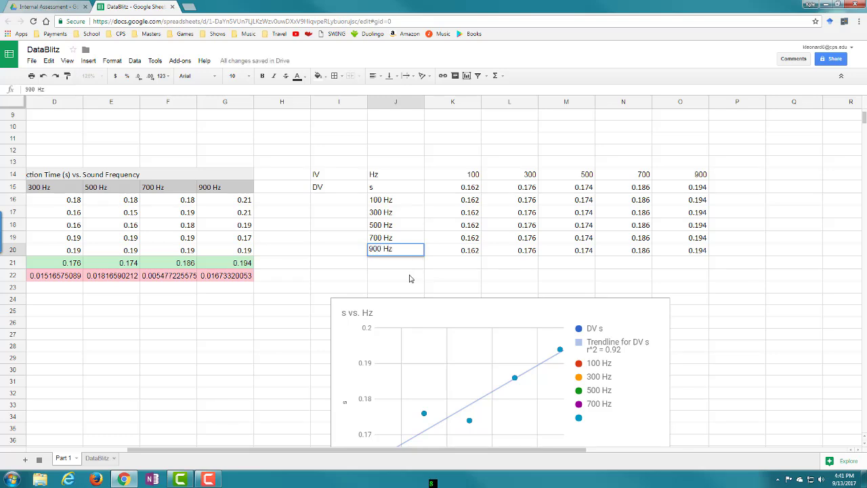
pyautogui.click(410, 279)
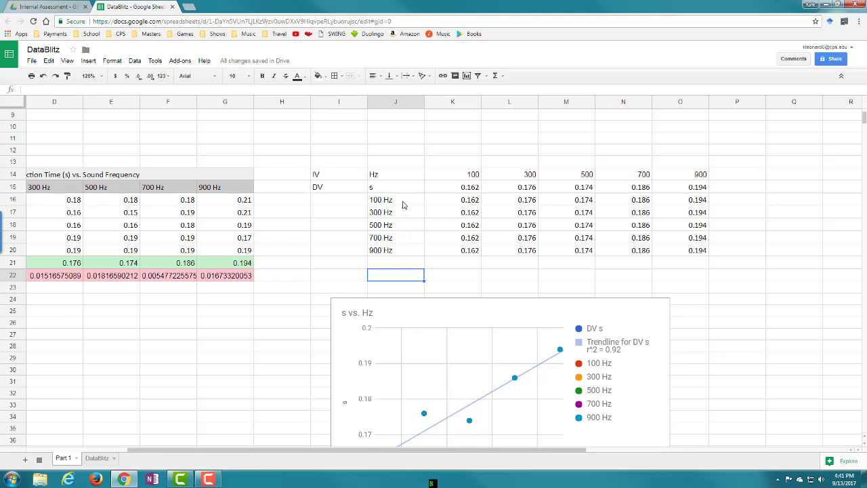
# Compare the chart's legend with the labelled rows and locate the 100 Hz row's value under the 100 column
pyautogui.moveTo(652, 401); pyautogui.dragTo(611, 266)
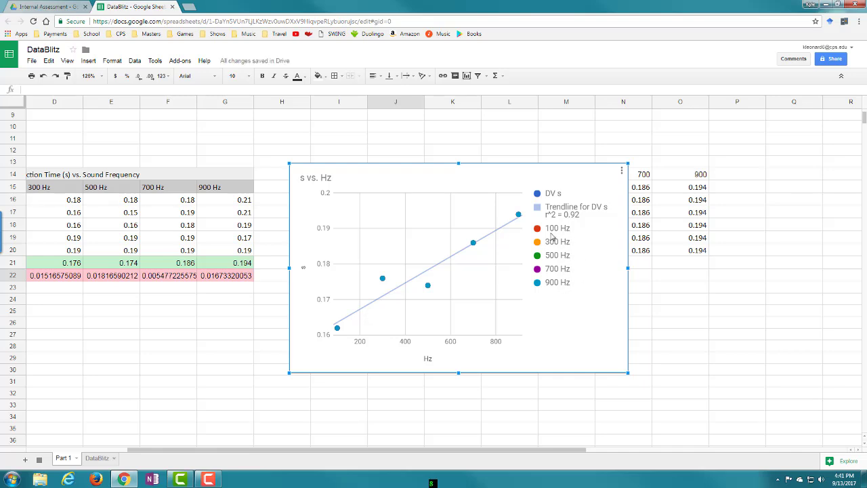
pyautogui.moveTo(640, 347); pyautogui.dragTo(689, 372)
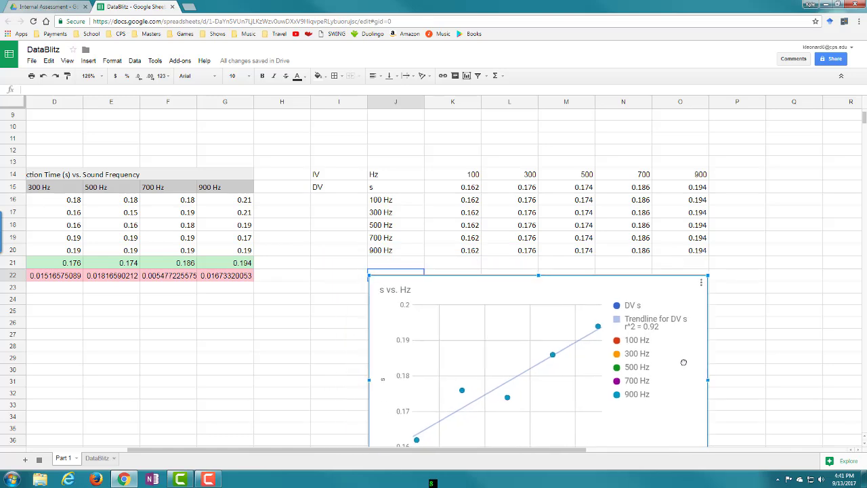
pyautogui.click(400, 200)
pyautogui.click(450, 203)
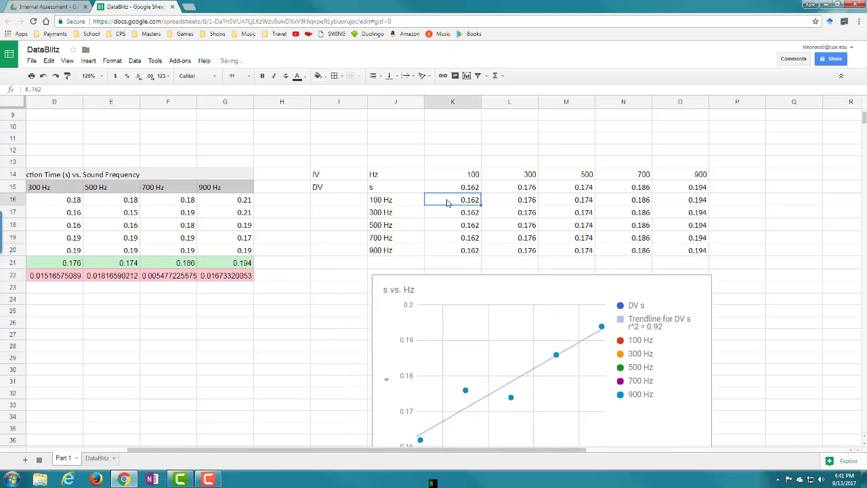
pyautogui.click(411, 202)
pyautogui.click(453, 202)
pyautogui.click(393, 202)
pyautogui.click(467, 203)
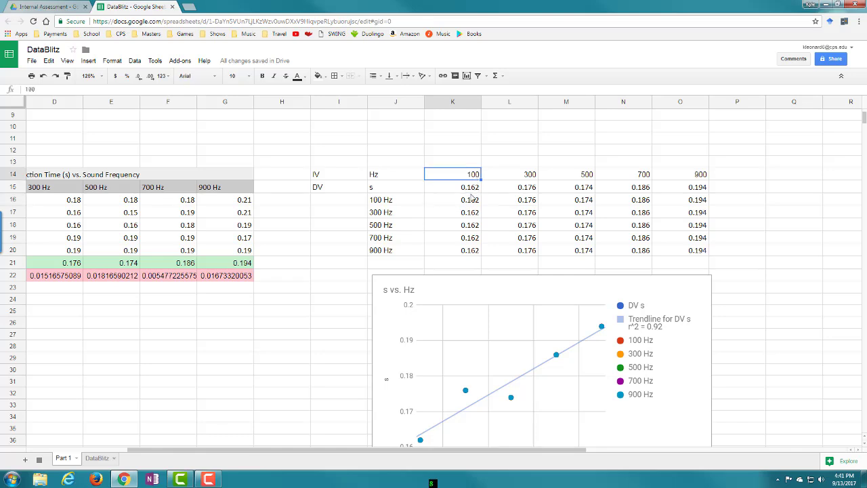
# Clear the 100 Hz row's values under the 300, 500, 700 and 900 columns, cells L16 to O16
pyautogui.click(513, 203)
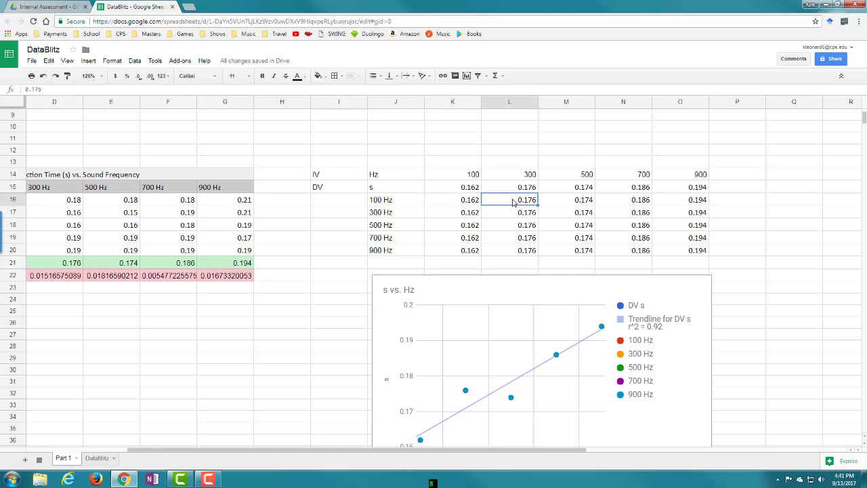
pyautogui.press('Delete')
pyautogui.click(561, 203)
pyautogui.press('Delete')
pyautogui.click(637, 203)
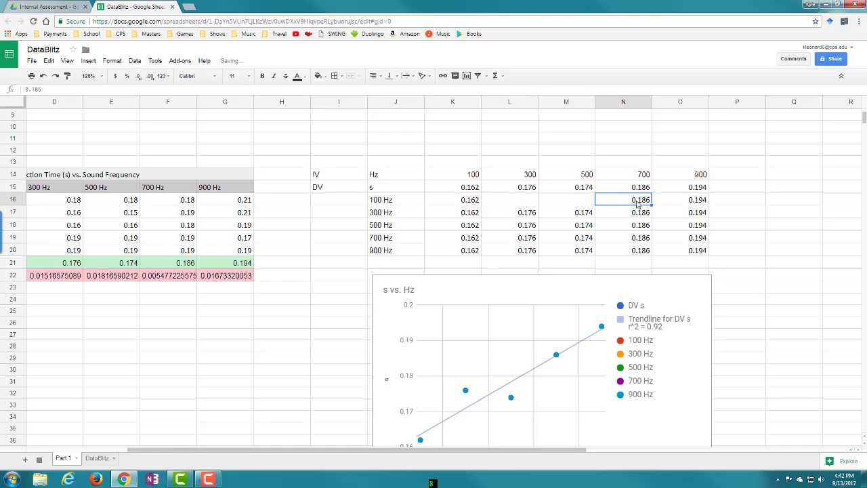
pyautogui.press('Delete')
pyautogui.click(659, 207)
pyautogui.press('Delete')
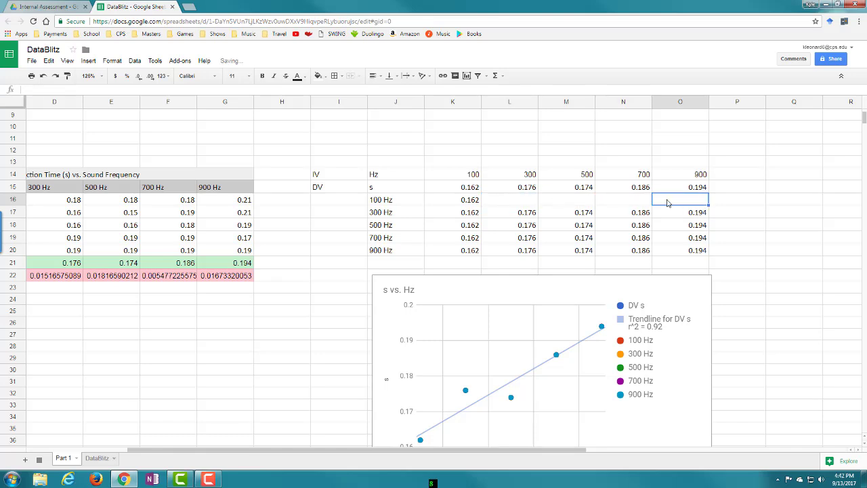
# Clear the 300 Hz row's values under the 100, 500, 700 and 900 columns, keeping only the one under 300
pyautogui.click(390, 215)
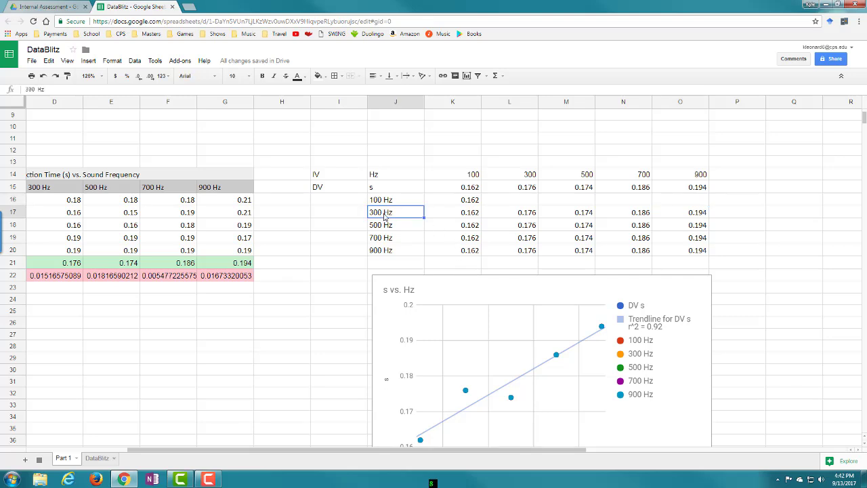
pyautogui.click(532, 216)
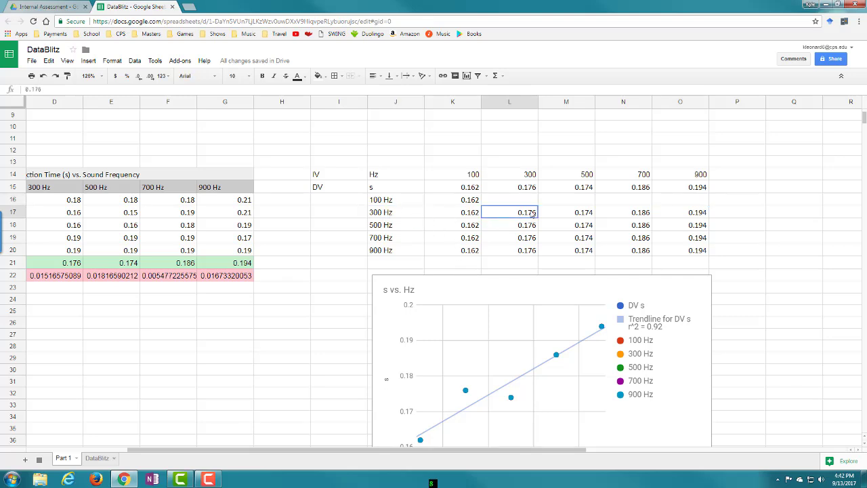
pyautogui.click(532, 174)
pyautogui.click(532, 211)
pyautogui.click(530, 176)
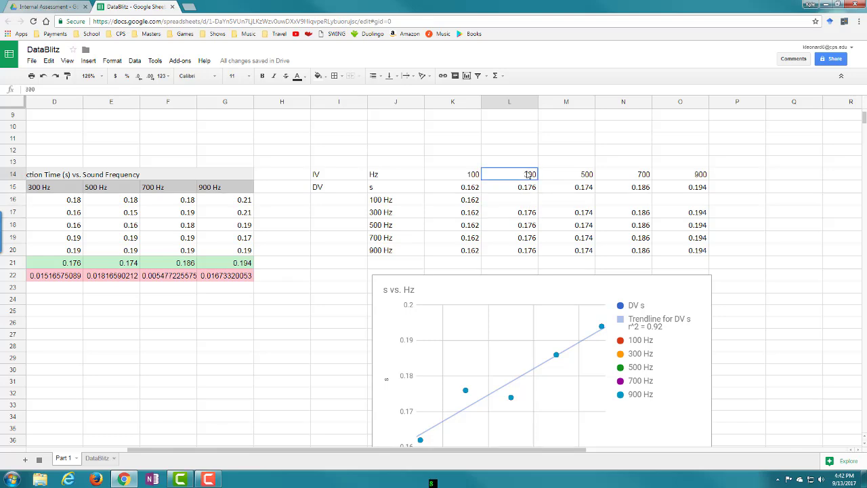
pyautogui.click(529, 217)
pyautogui.click(464, 217)
pyautogui.press('Delete')
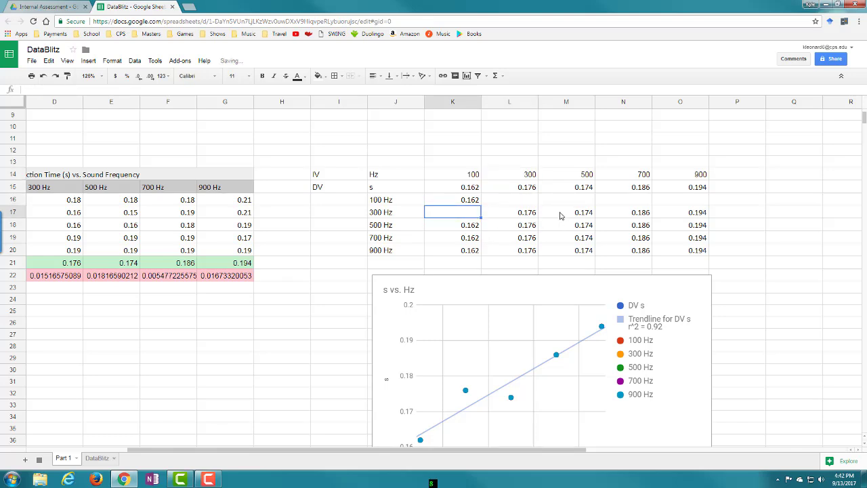
pyautogui.click(562, 216)
pyautogui.press('Delete')
pyautogui.click(624, 217)
pyautogui.press('Delete')
pyautogui.click(677, 212)
pyautogui.press('Delete')
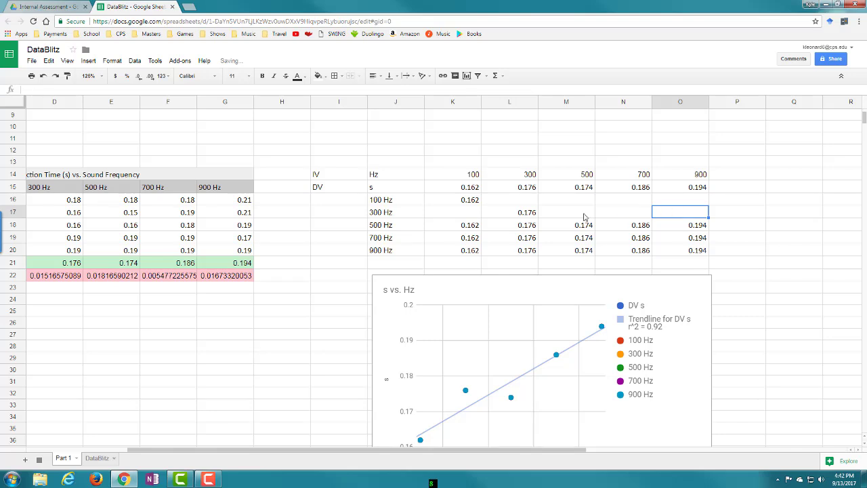
# Clear the 500 Hz row's values under the 100, 300, 700 and 900 columns, keeping only the one under 500
pyautogui.click(409, 229)
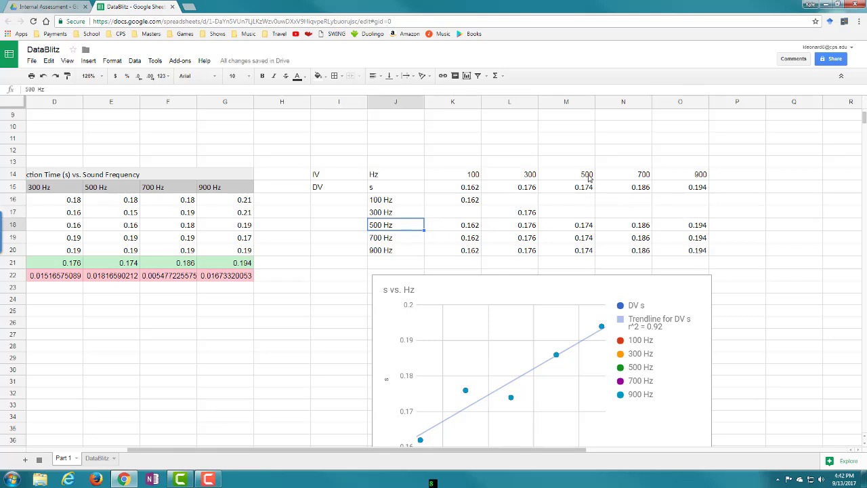
pyautogui.click(581, 234)
pyautogui.click(520, 233)
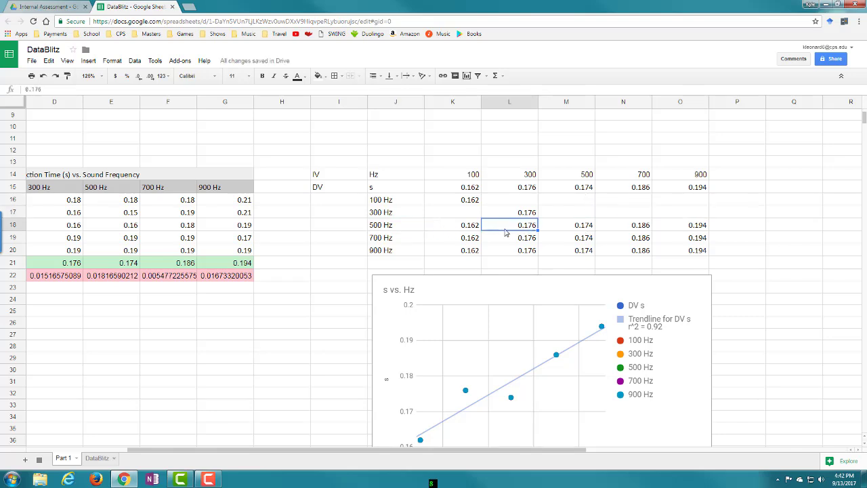
pyautogui.press('Delete')
pyautogui.press('Left')
pyautogui.press('Delete')
pyautogui.click(624, 232)
pyautogui.press('Delete')
pyautogui.click(681, 227)
pyautogui.press('Delete')
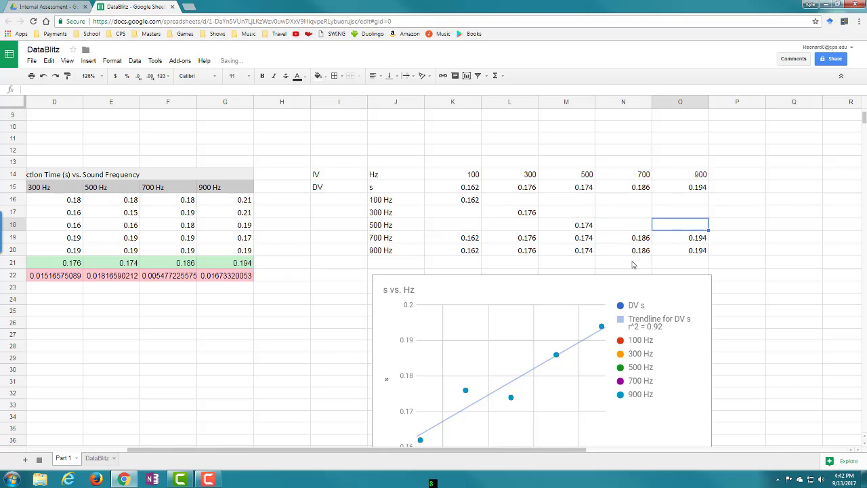
# Clear the 700 Hz row's values under the 100, 300, 500 and 900 columns, keeping only the one under 700
pyautogui.click(683, 241)
pyautogui.press('Delete')
pyautogui.click(583, 241)
pyautogui.press('Delete')
pyautogui.click(501, 239)
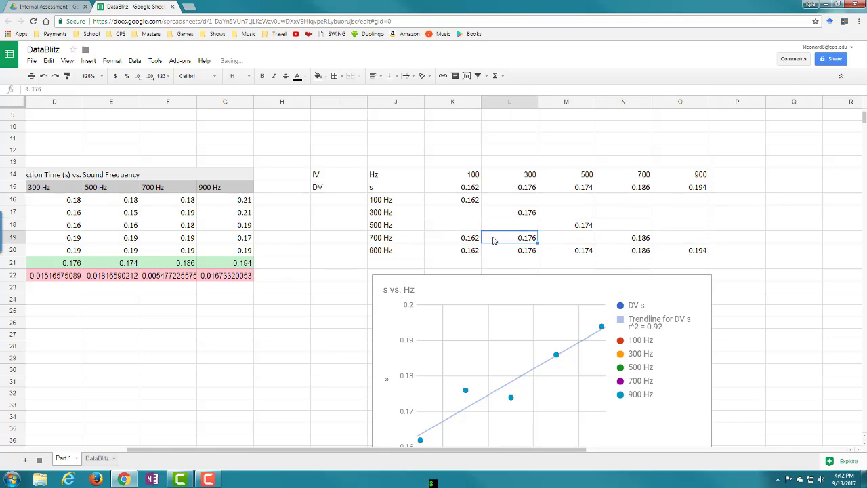
pyautogui.press('Delete')
pyautogui.press('Left')
pyautogui.press('Delete')
# Clear the 900 Hz row's values under the 100, 300, 500 and 700 columns, cells K20 to N20
pyautogui.press('Delete')
pyautogui.click(522, 252)
pyautogui.press('Delete')
pyautogui.click(572, 251)
pyautogui.press('Delete')
pyautogui.click(623, 251)
pyautogui.press('Delete')
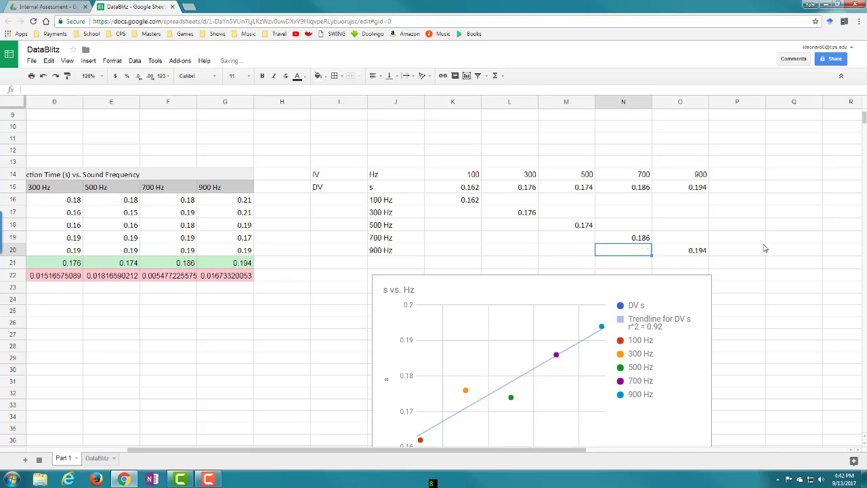
pyautogui.click(763, 245)
# Move the chart up to examine the separately colored frequency points, and return it below the labelled rows
pyautogui.click(685, 351)
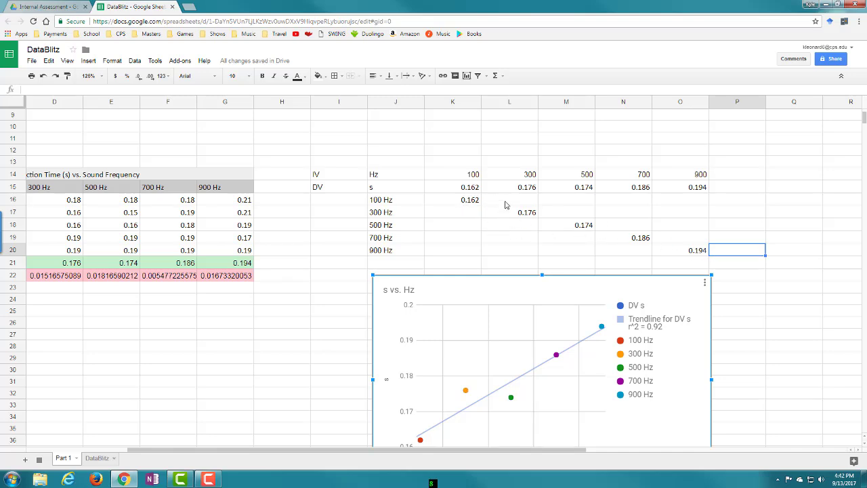
pyautogui.doubleClick(682, 362)
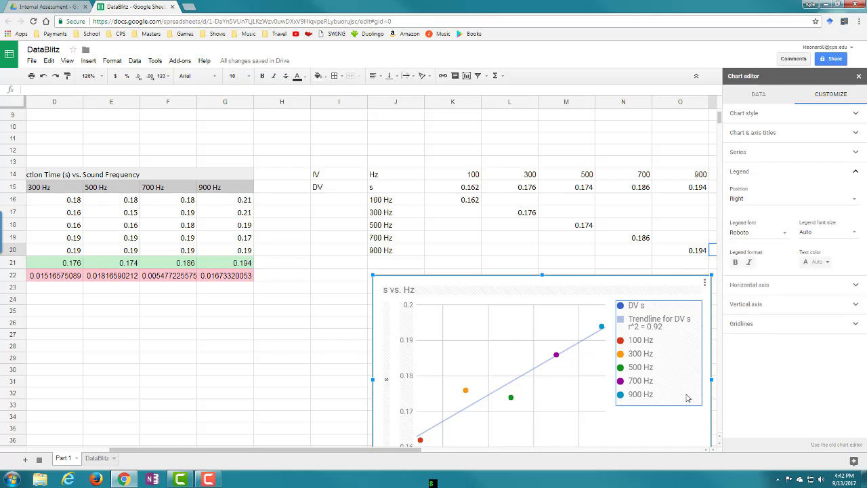
pyautogui.moveTo(707, 337); pyautogui.dragTo(563, 267)
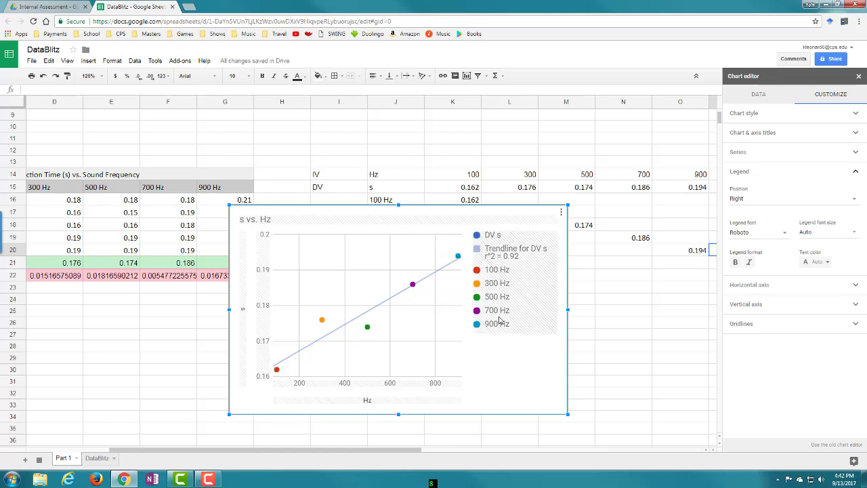
pyautogui.moveTo(568, 232); pyautogui.dragTo(480, 230)
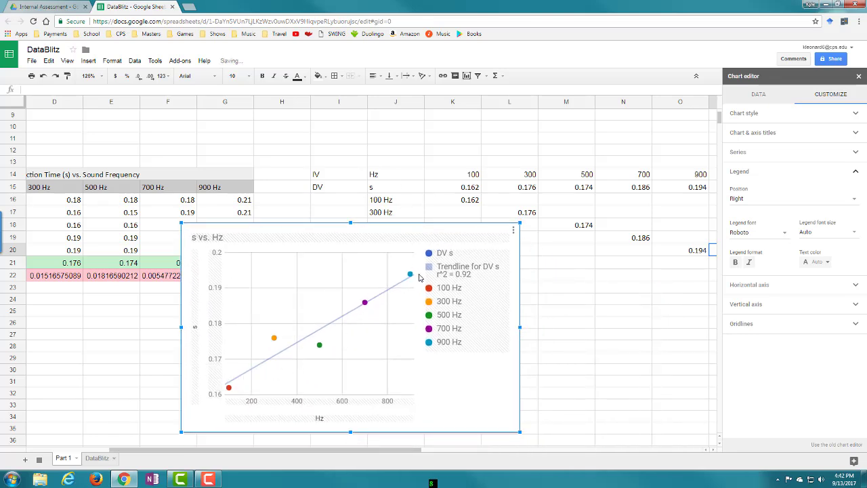
pyautogui.moveTo(515, 240); pyautogui.dragTo(648, 300)
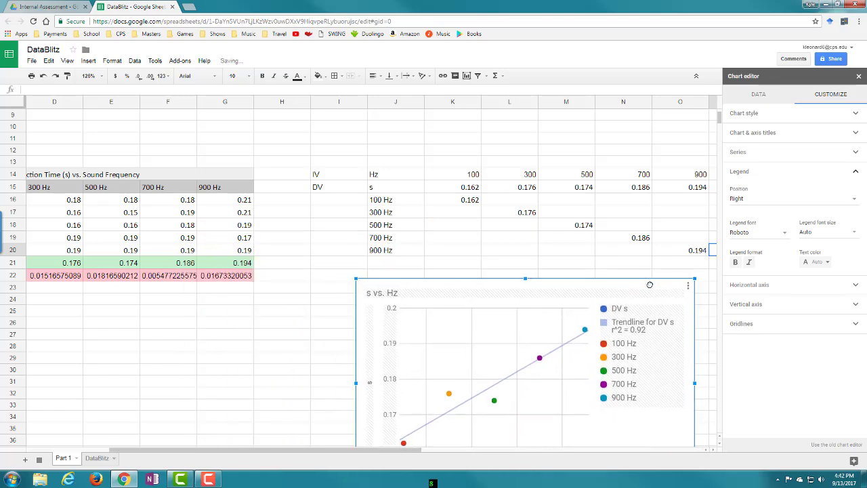
pyautogui.click(317, 310)
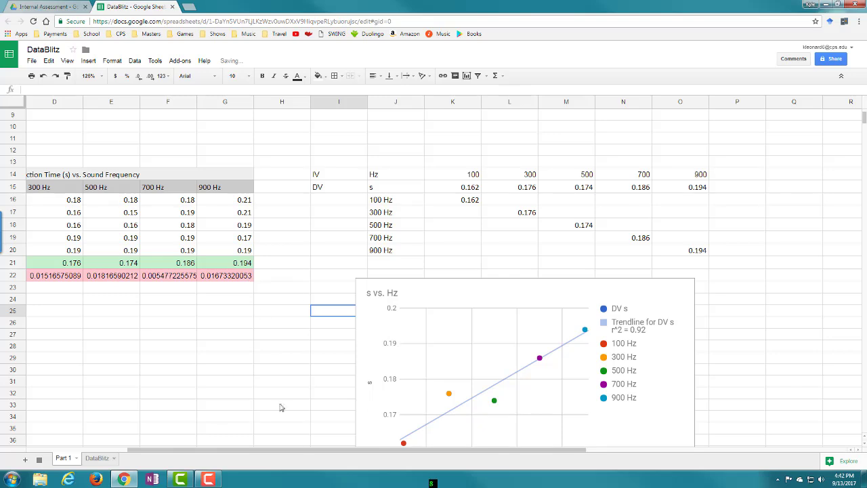
# Copy the 100 Hz standard deviation from cell C22 and move the chart up over the trial table's higher-frequency columns
pyautogui.moveTo(313, 453); pyautogui.dragTo(187, 452)
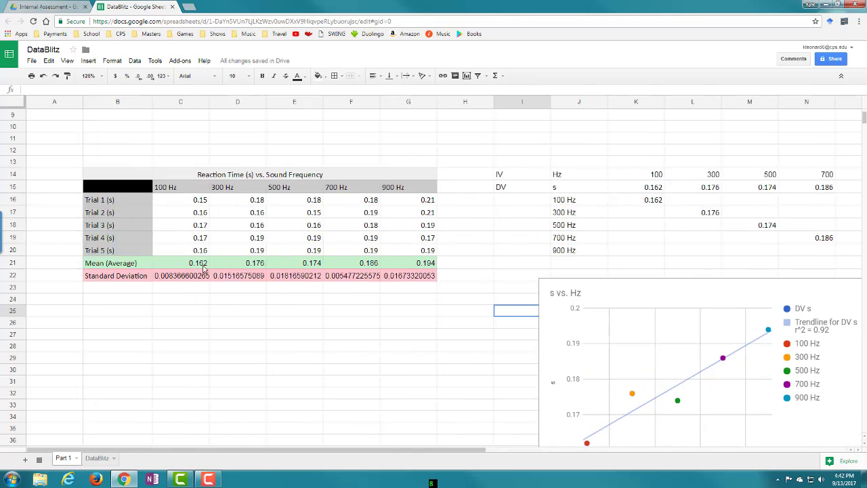
pyautogui.click(187, 188)
pyautogui.click(180, 282)
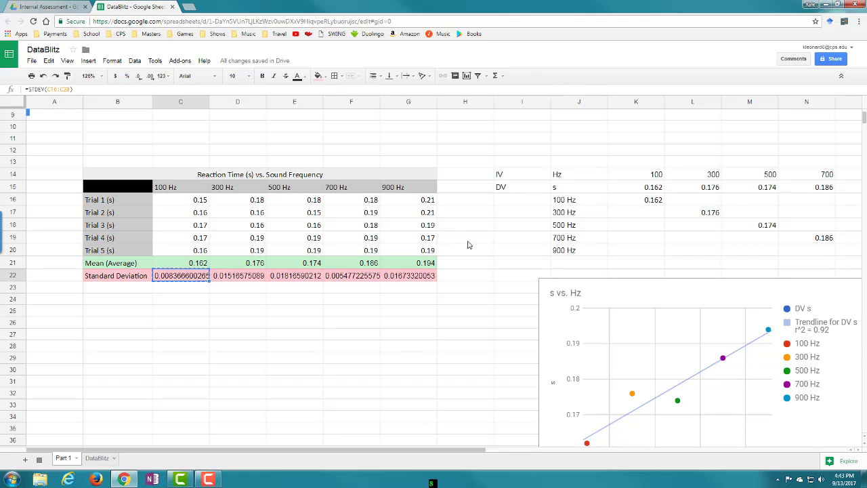
pyautogui.moveTo(758, 292); pyautogui.dragTo(542, 162)
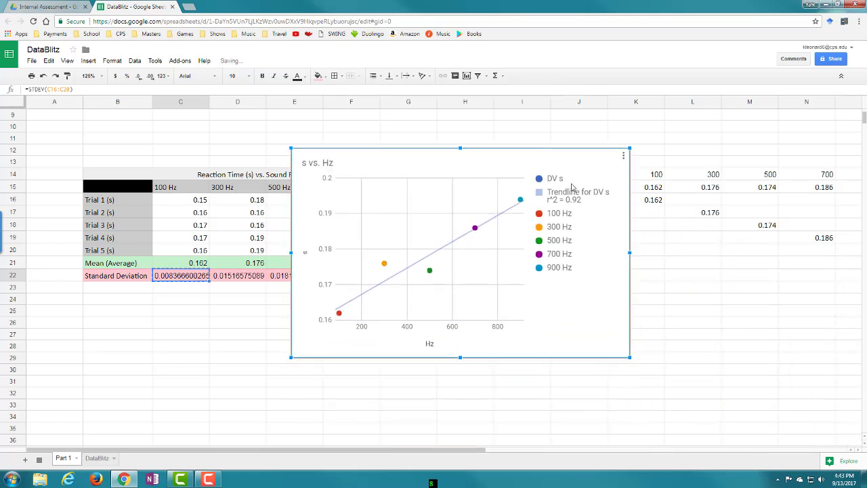
# Turn on error bars for the chart's 100 Hz series and set their type to Constant
pyautogui.doubleClick(544, 164)
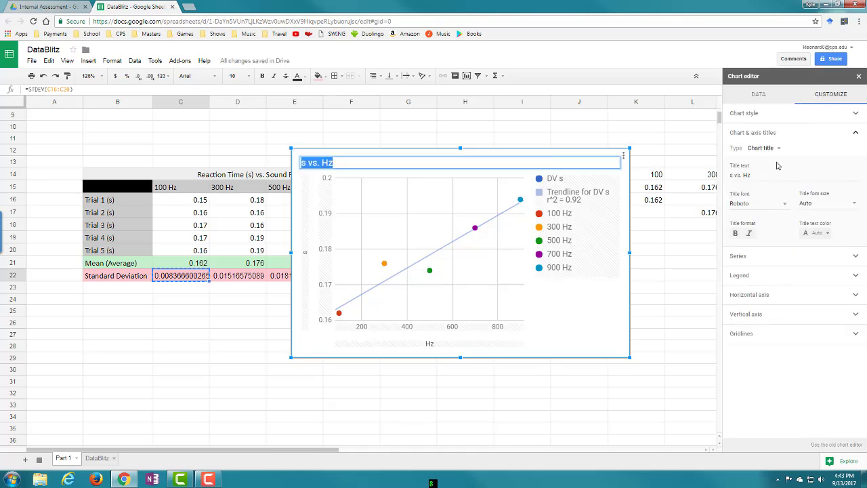
pyautogui.click(828, 103)
pyautogui.click(855, 133)
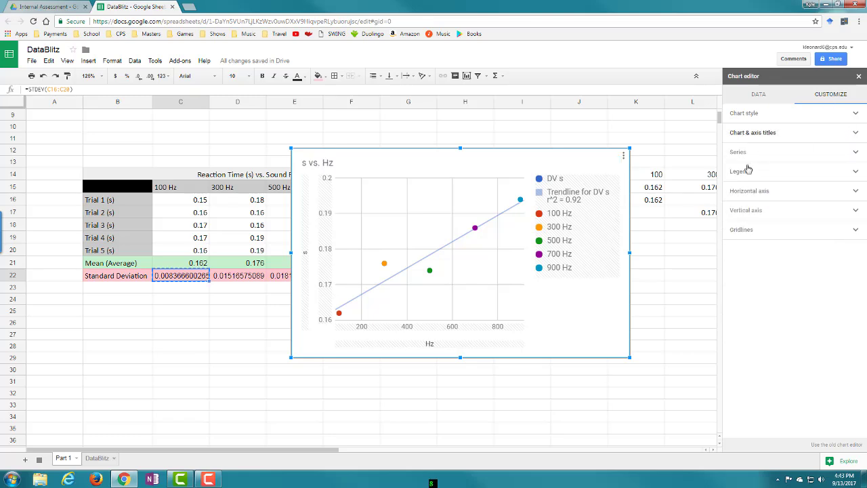
pyautogui.click(857, 153)
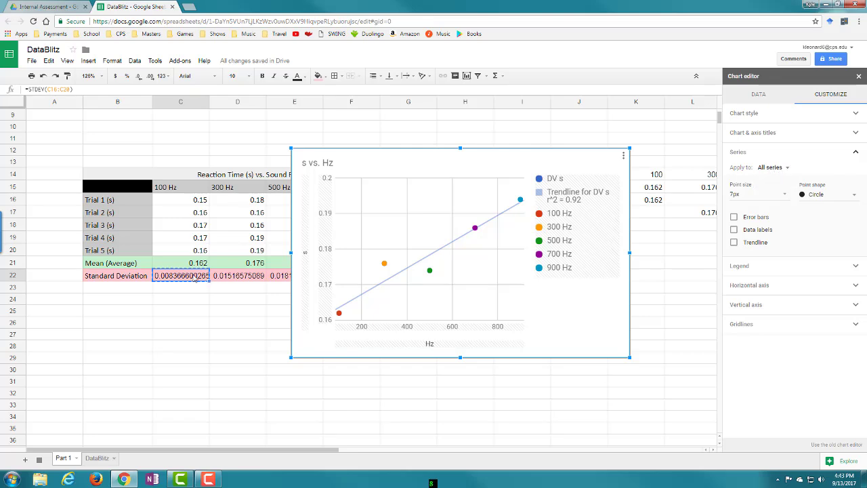
pyautogui.click(783, 168)
pyautogui.click(784, 168)
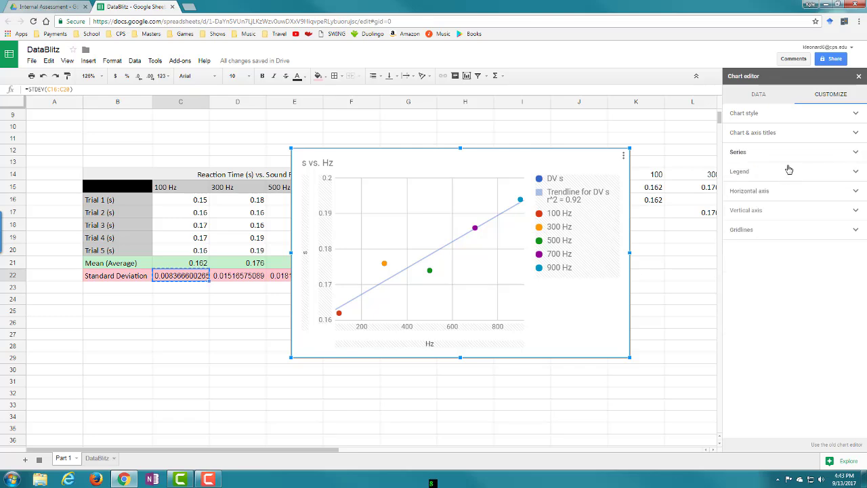
pyautogui.click(856, 153)
pyautogui.click(788, 170)
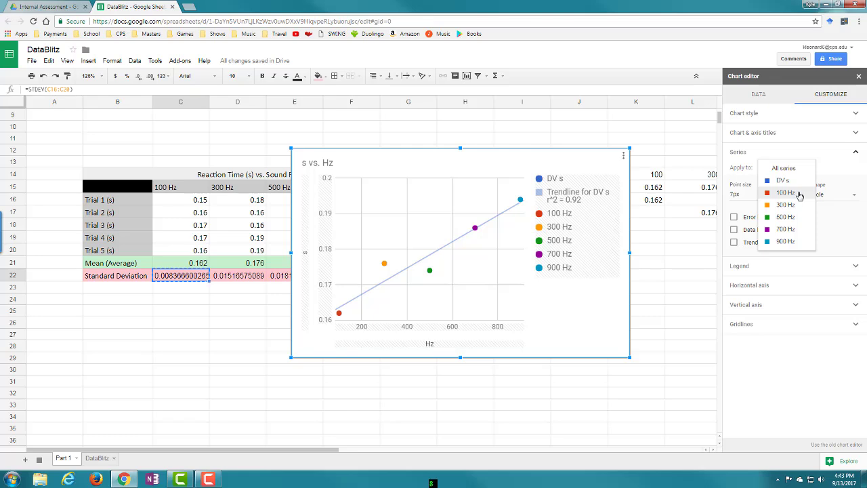
pyautogui.click(786, 193)
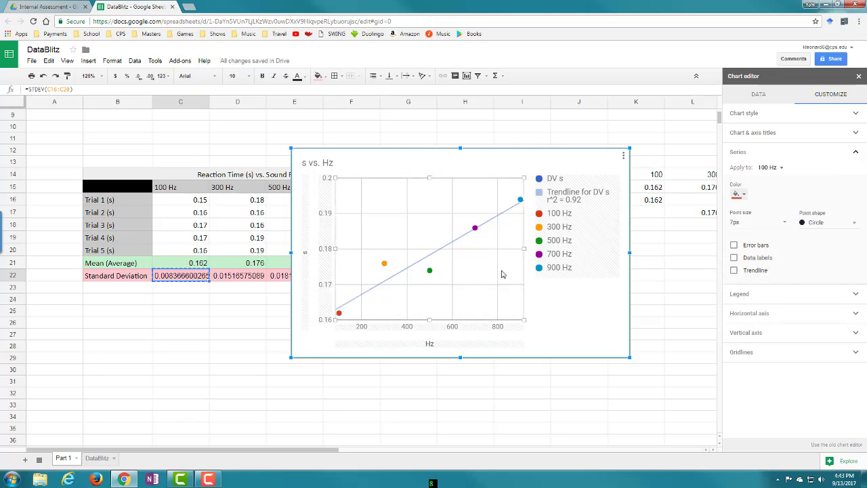
pyautogui.click(734, 246)
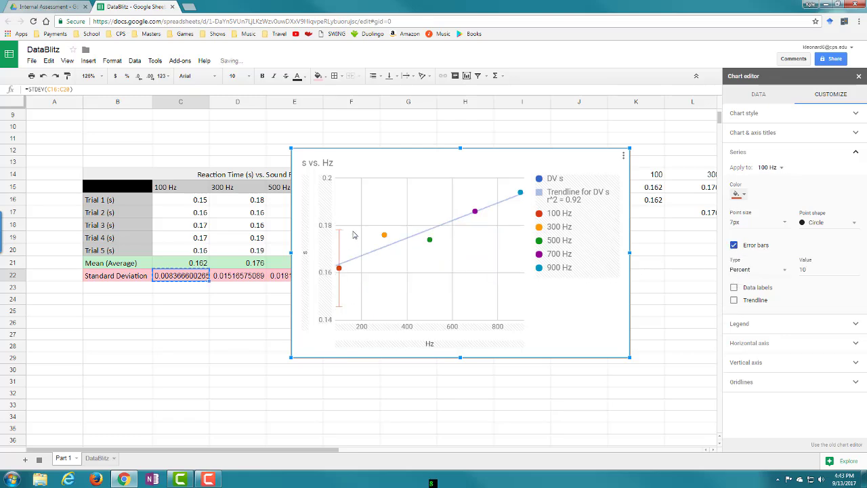
pyautogui.click(783, 272)
pyautogui.click(776, 263)
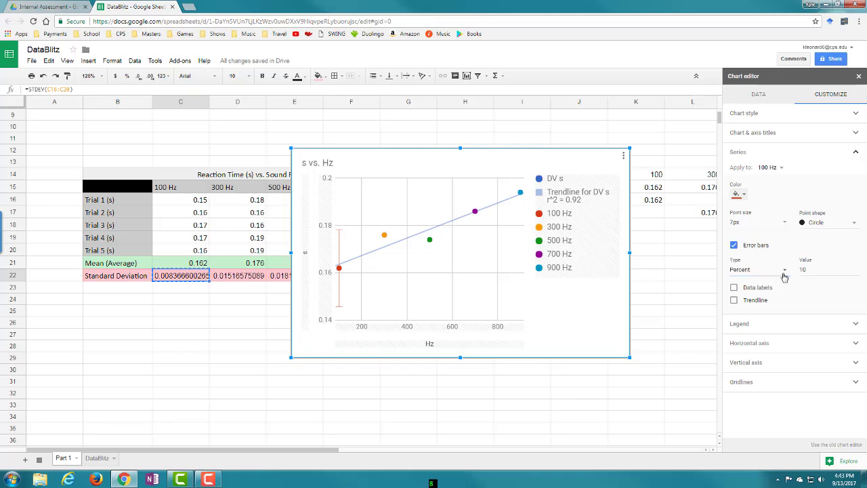
pyautogui.click(784, 274)
pyautogui.click(773, 256)
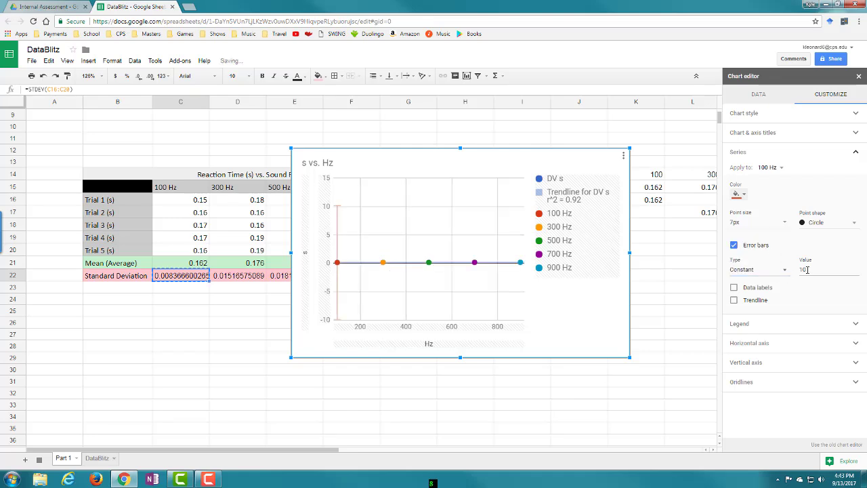
# Set the 100 Hz series' error bar value to the copied standard deviation, 0.008366600265
pyautogui.click(812, 270)
pyautogui.press('BackSpace')
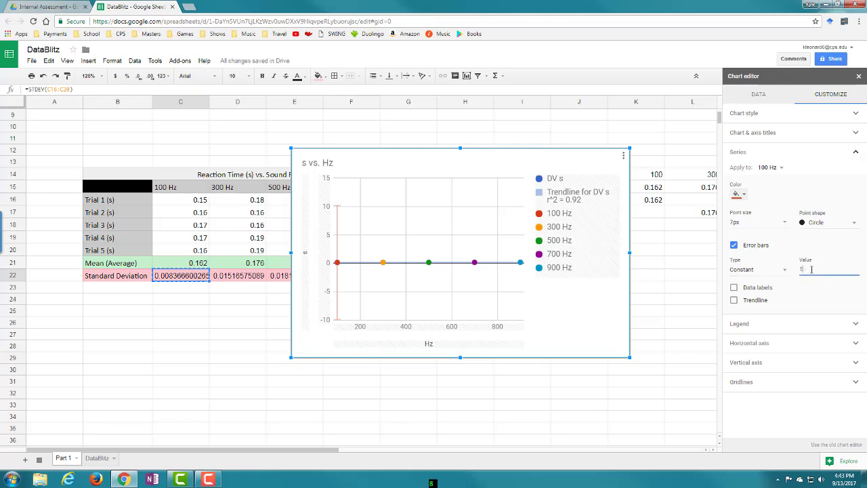
pyautogui.press('BackSpace')
pyautogui.write('0')
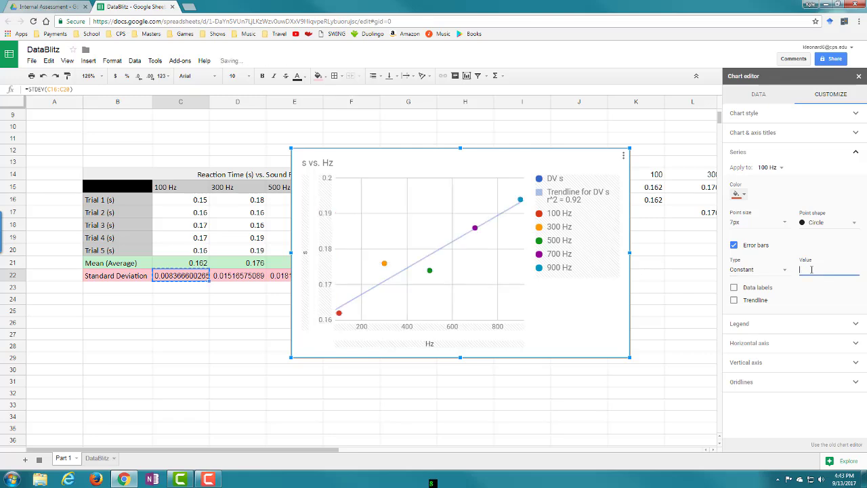
pyautogui.write('0.008366600265')
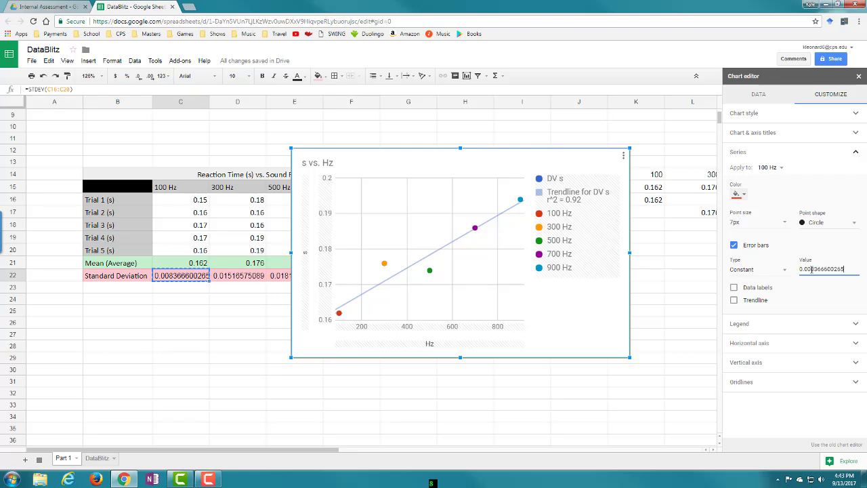
pyautogui.click(814, 300)
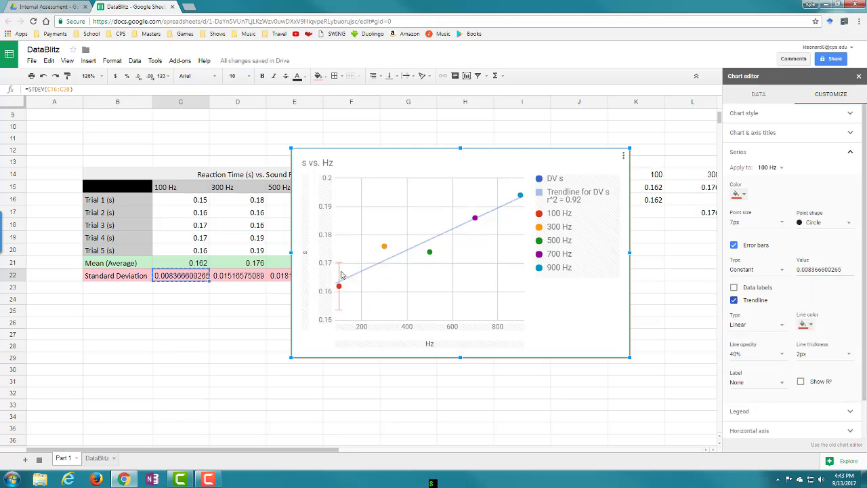
pyautogui.moveTo(340, 289)
# Move the chart off the 300 Hz and 500 Hz columns and copy the 300 Hz standard deviation from cell D22
pyautogui.moveTo(583, 306); pyautogui.dragTo(640, 304)
pyautogui.click(247, 277)
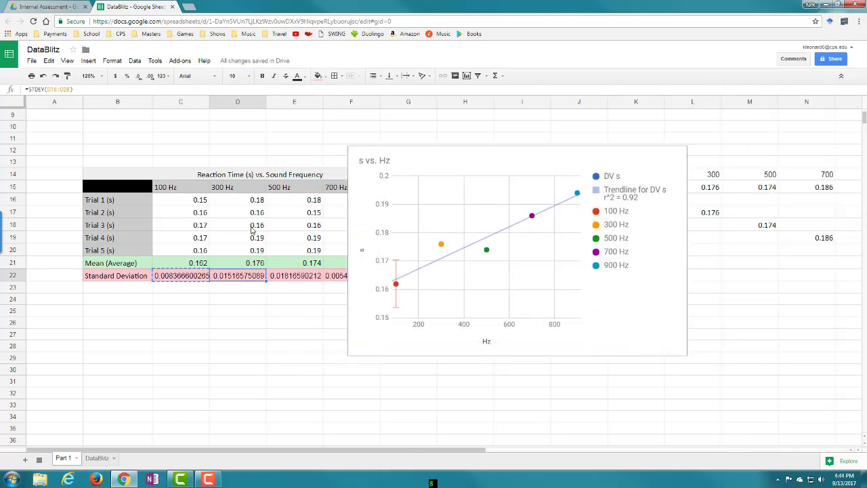
pyautogui.hotkey('ctrl', 'c')
# Turn on error bars for the chart's 300 Hz series and set their type to Constant
pyautogui.doubleClick(659, 265)
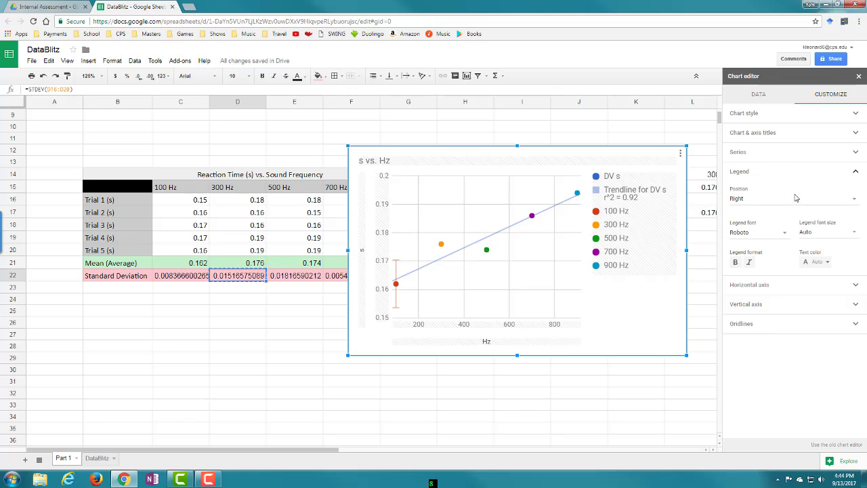
pyautogui.click(856, 170)
pyautogui.click(856, 154)
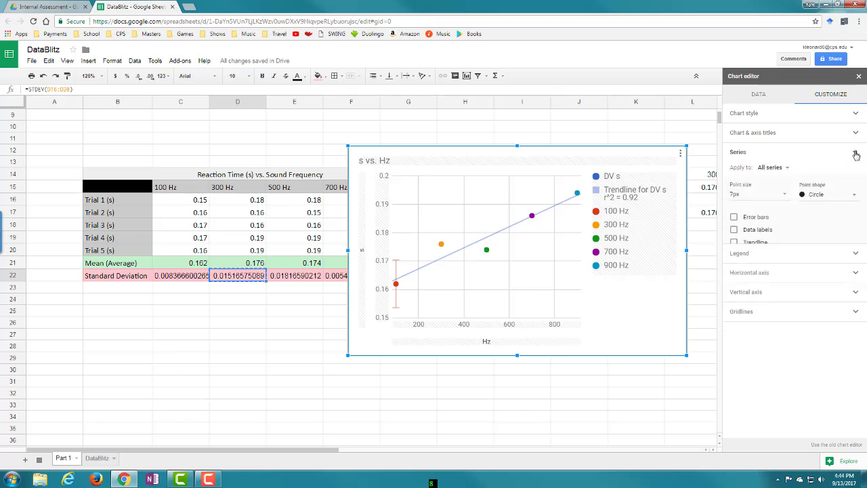
pyautogui.click(788, 168)
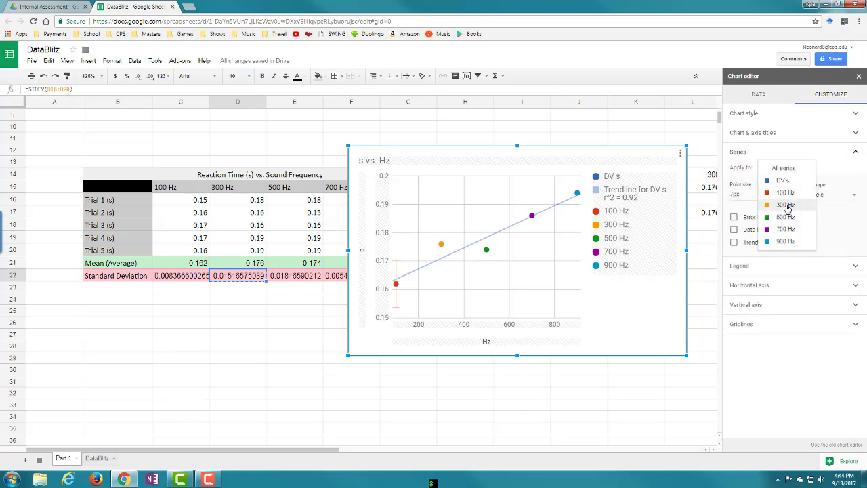
pyautogui.click(788, 206)
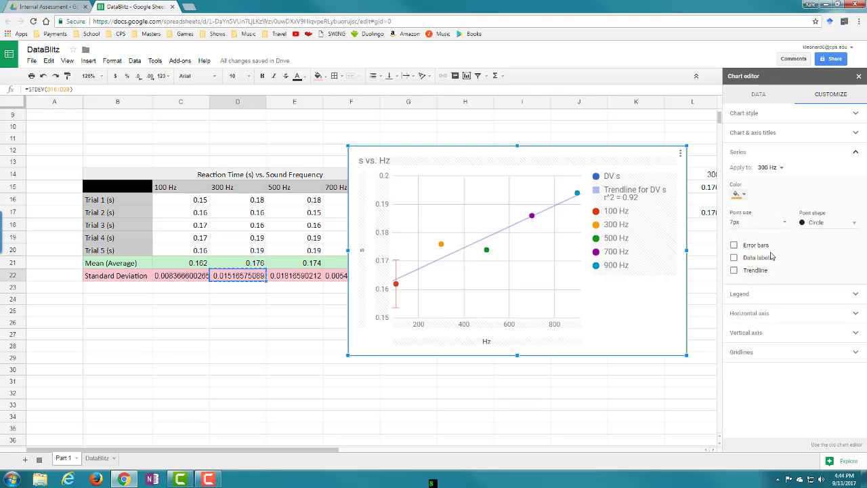
pyautogui.click(734, 245)
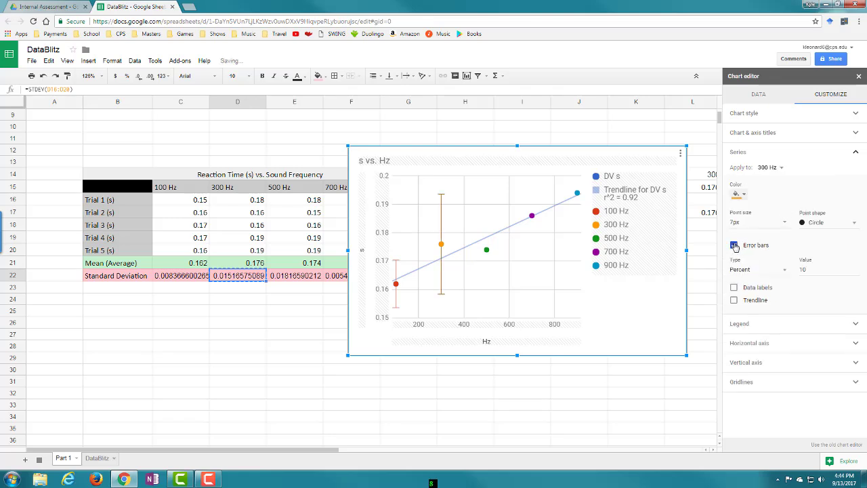
pyautogui.click(783, 270)
pyautogui.click(764, 252)
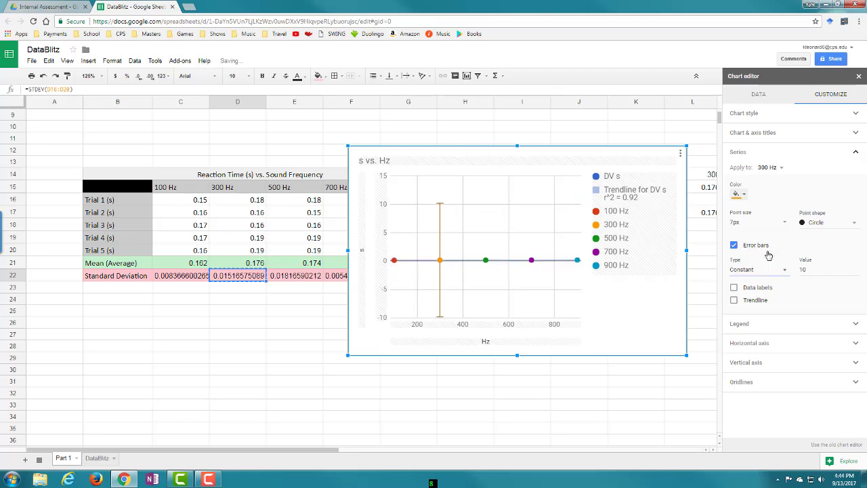
# Set the 300 Hz series' error bar value to the copied standard deviation, 0.01516575089, and turn on its trendline
pyautogui.click(799, 270)
pyautogui.hotkey('ctrl', 'v')
pyautogui.click(807, 299)
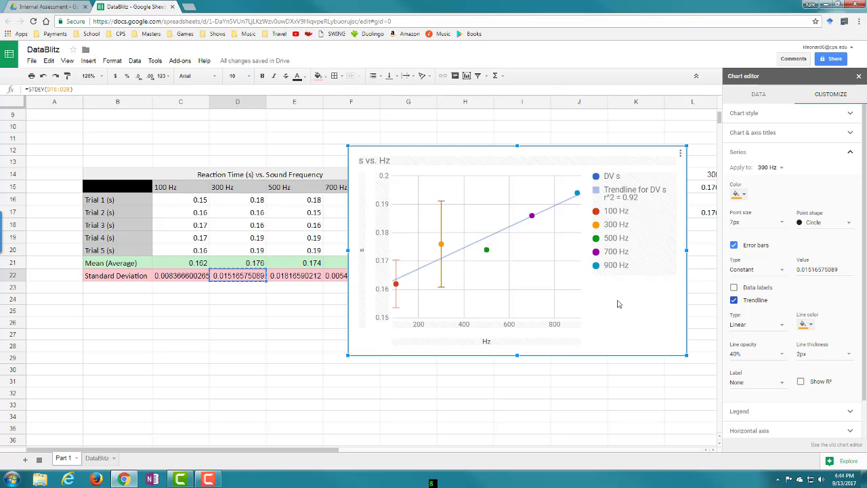
# Copy the 500 Hz standard deviation from cell E22
pyautogui.click(297, 334)
pyautogui.click(305, 277)
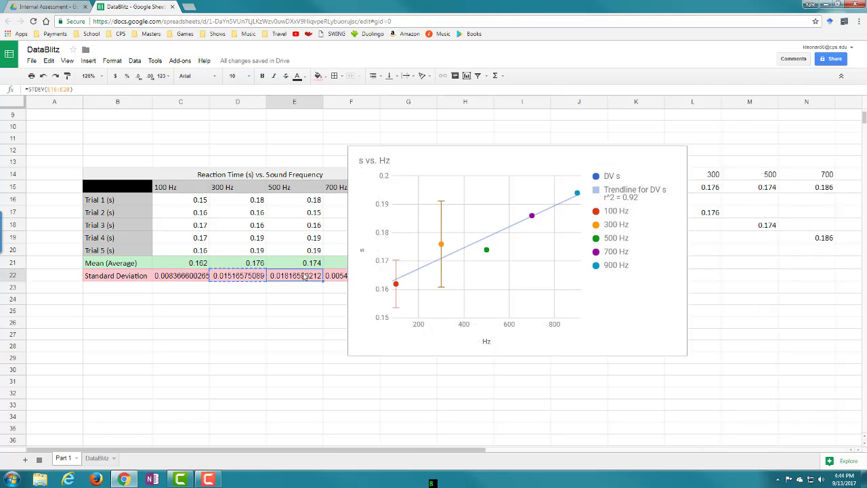
pyautogui.hotkey('ctrl', 'c')
# Turn on error bars for the chart's 500 Hz series and set their type to Constant
pyautogui.doubleClick(620, 337)
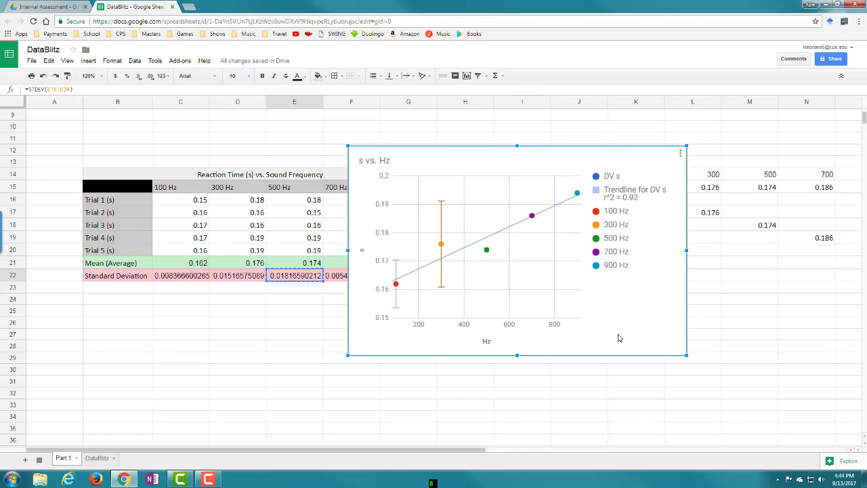
pyautogui.click(830, 95)
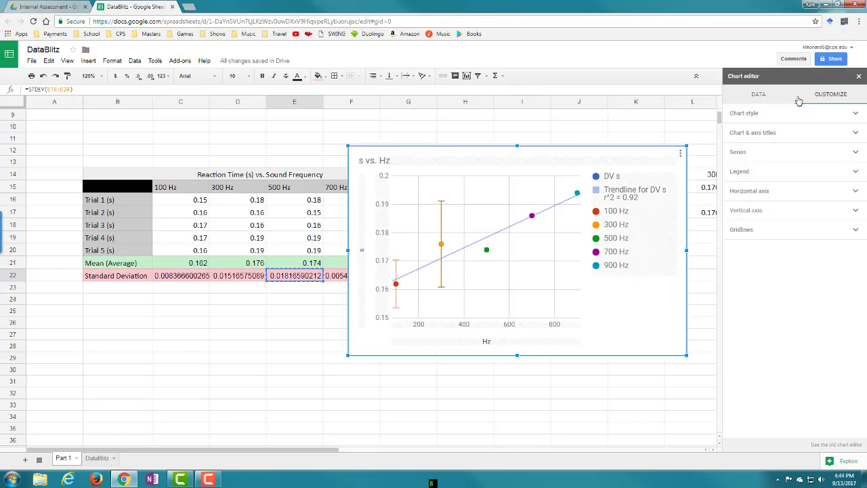
pyautogui.click(853, 155)
pyautogui.click(776, 169)
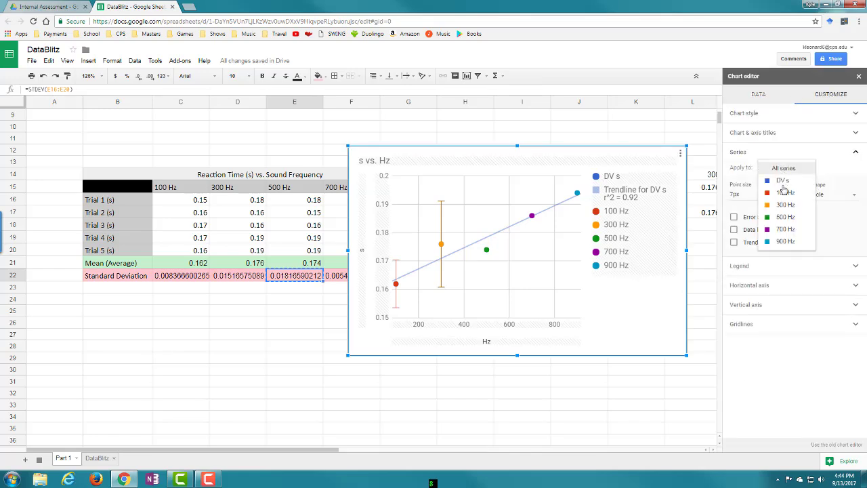
pyautogui.click(779, 217)
pyautogui.click(758, 246)
pyautogui.click(756, 269)
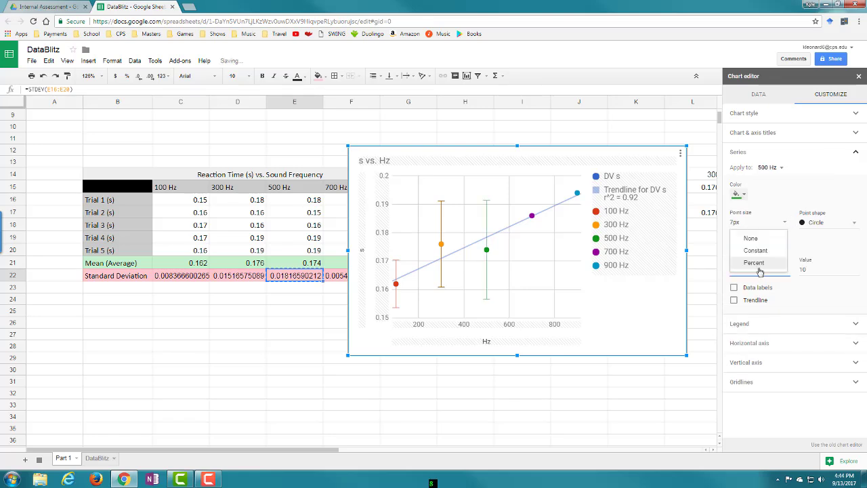
pyautogui.click(745, 247)
# Set the 500 Hz series' error bar value to the copied standard deviation, 0.01816590212, and turn on its data labels
pyautogui.doubleClick(816, 269)
pyautogui.hotkey('ctrl', 'v')
pyautogui.click(809, 288)
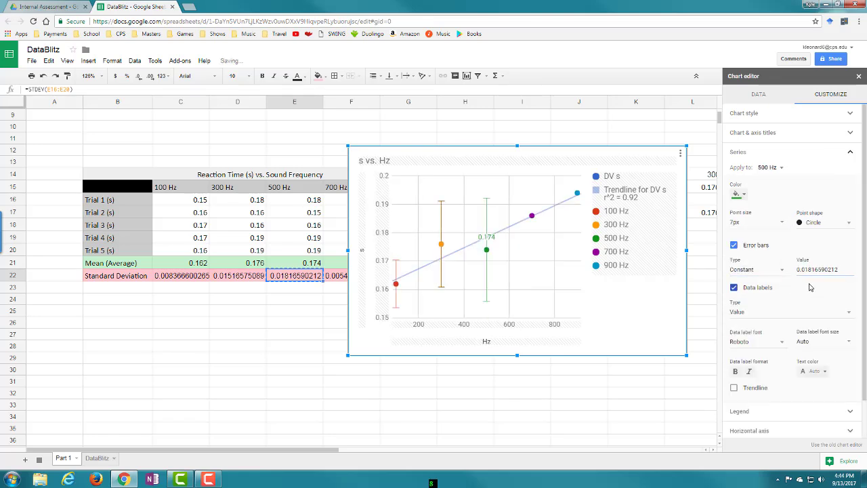
# Copy the 700 Hz standard deviation from cell F22 and reopen the chart's customization options
pyautogui.click(274, 301)
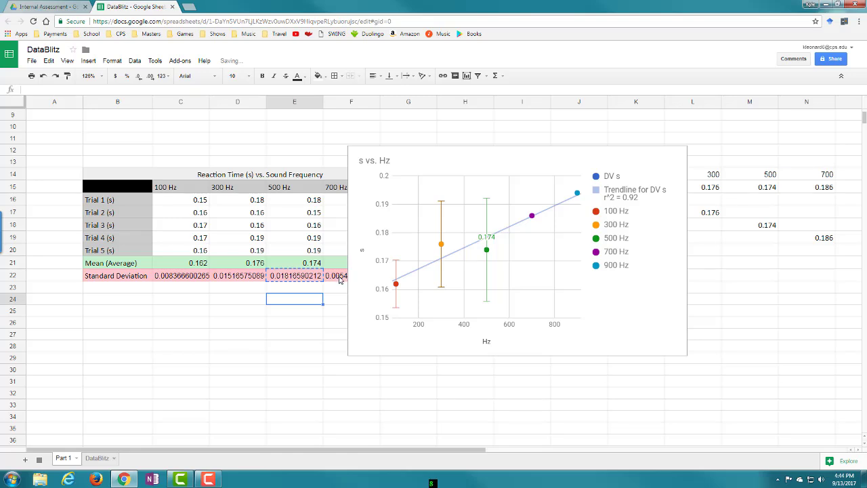
pyautogui.click(341, 280)
pyautogui.click(628, 327)
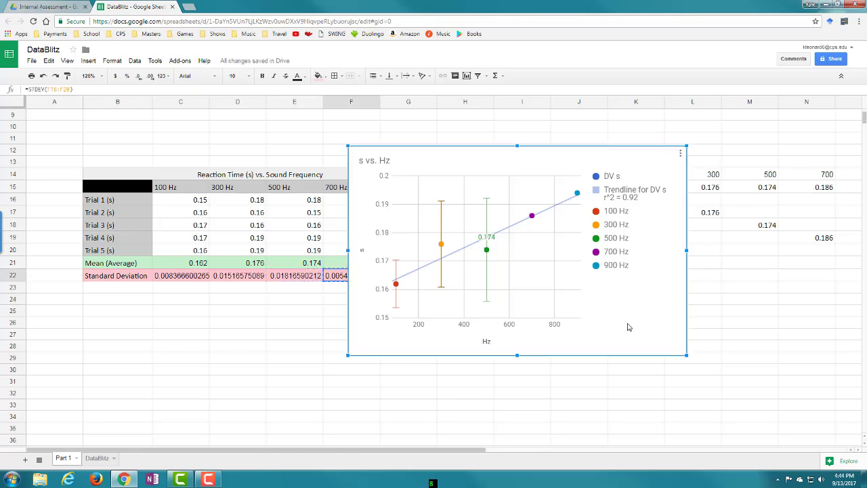
pyautogui.doubleClick(628, 327)
pyautogui.click(832, 95)
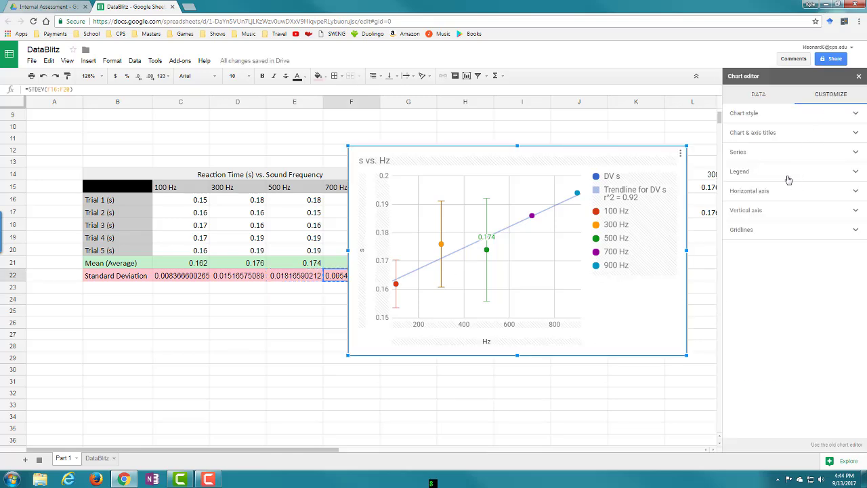
# Turn on error bars for the chart's 700 Hz series and set their type to Constant
pyautogui.click(855, 154)
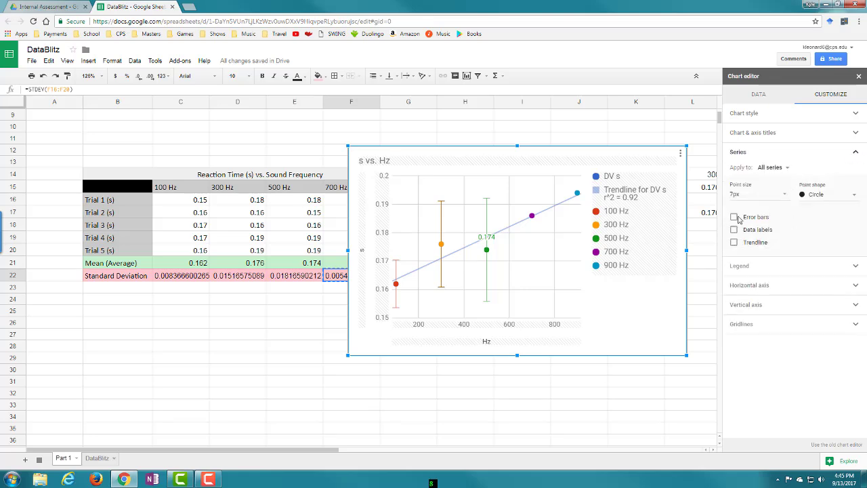
pyautogui.click(778, 174)
pyautogui.click(779, 231)
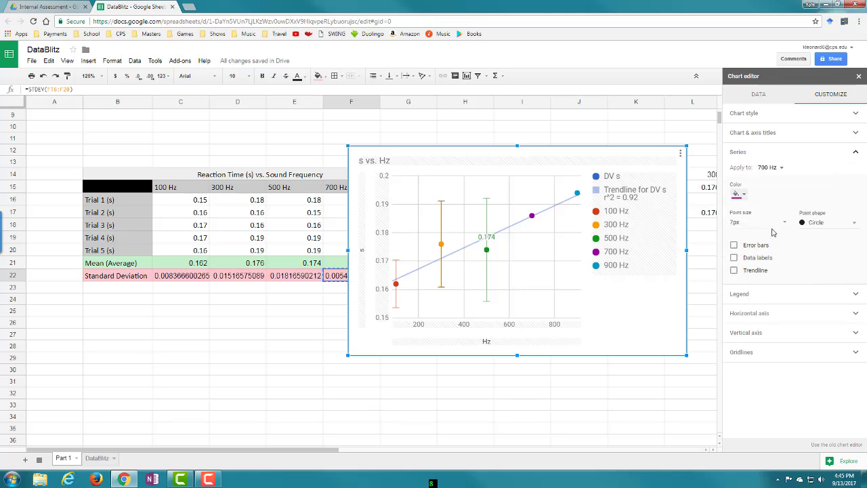
pyautogui.click(734, 245)
pyautogui.click(766, 252)
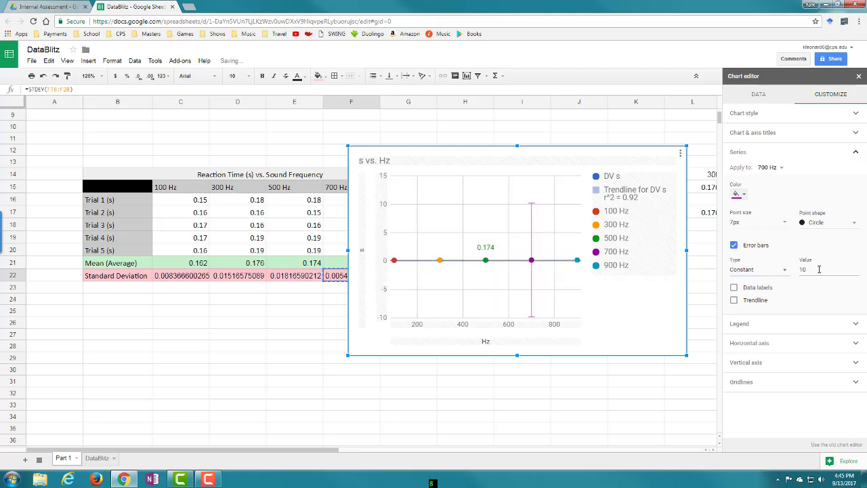
# Set the 700 Hz series' error bar value to the copied standard deviation, 0.005477225575, and turn on its data labels
pyautogui.doubleClick(804, 270)
pyautogui.hotkey('ctrl', 'v')
pyautogui.click(780, 288)
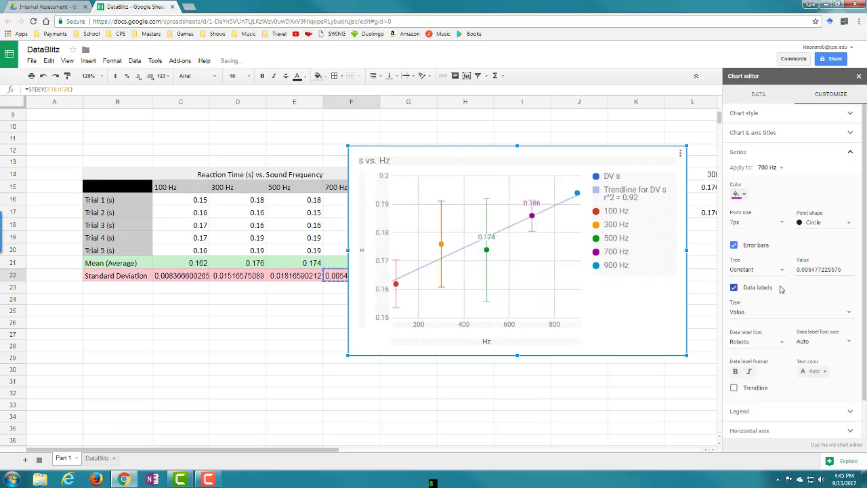
# Move the chart off the 700 Hz and 900 Hz columns and copy the 900 Hz standard deviation from cell G22
pyautogui.click(306, 313)
pyautogui.moveTo(640, 312); pyautogui.dragTo(739, 348)
pyautogui.click(420, 278)
pyautogui.hotkey('ctrl', 'c')
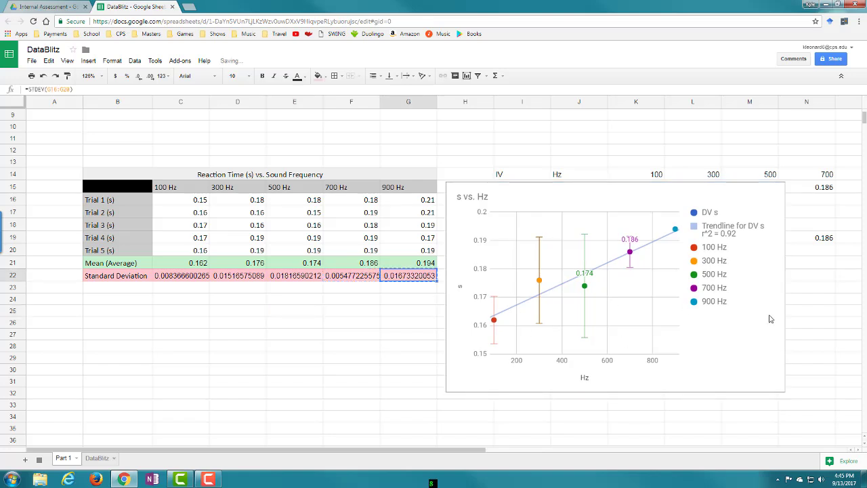
# Move the chart back over the trial table's higher-frequency columns and open its customization options
pyautogui.click(764, 346)
pyautogui.hotkey('ctrl', 'z')
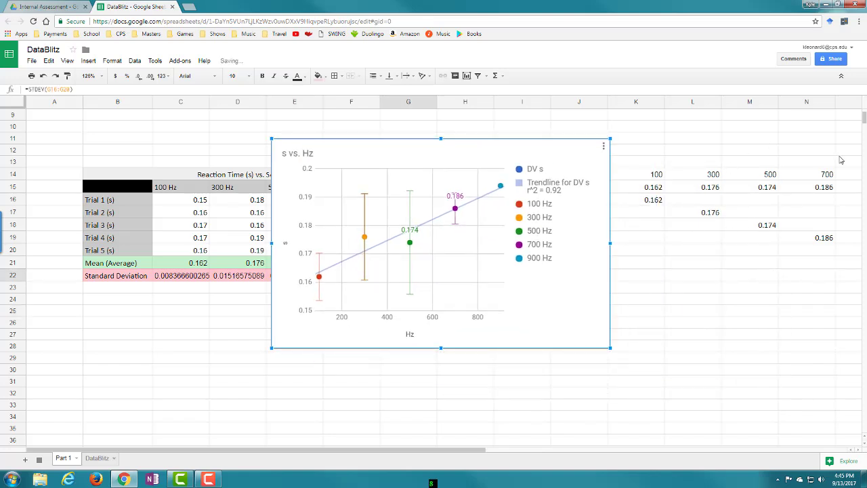
pyautogui.doubleClick(603, 278)
pyautogui.click(834, 128)
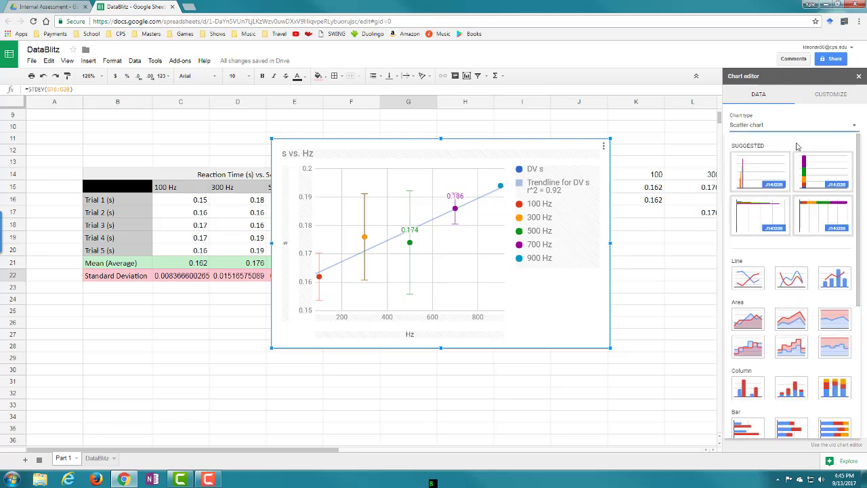
pyautogui.click(852, 129)
pyautogui.click(835, 96)
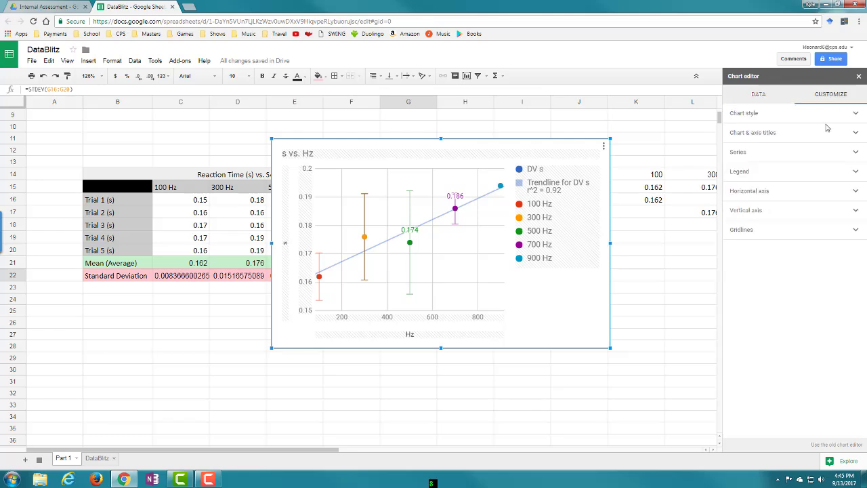
# Turn on error bars for the chart's 900 Hz series and set their type to Constant
pyautogui.click(844, 160)
pyautogui.click(772, 167)
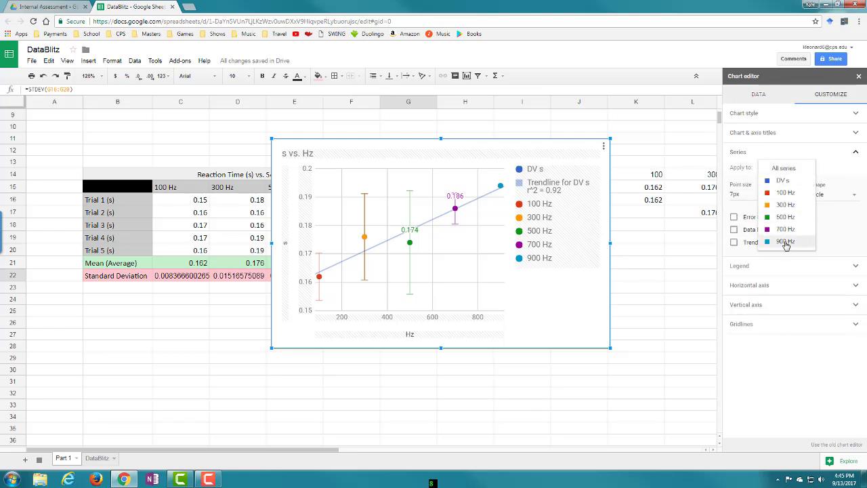
pyautogui.click(783, 243)
pyautogui.click(734, 245)
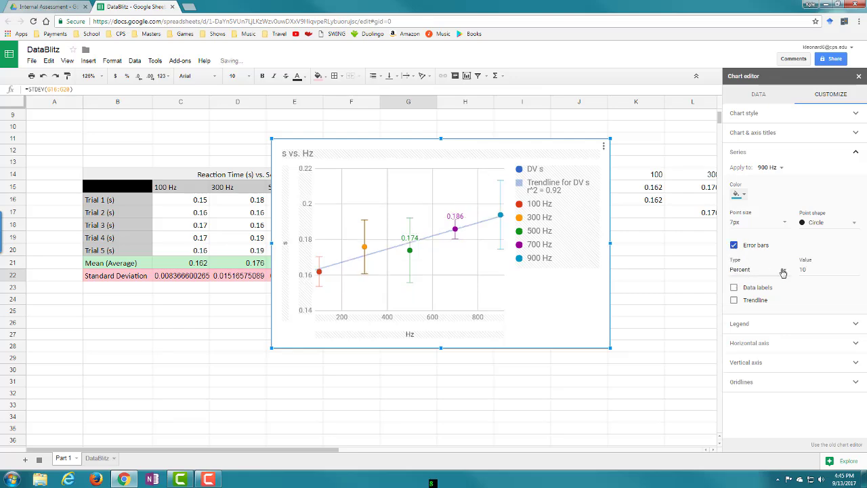
pyautogui.click(749, 270)
pyautogui.click(763, 251)
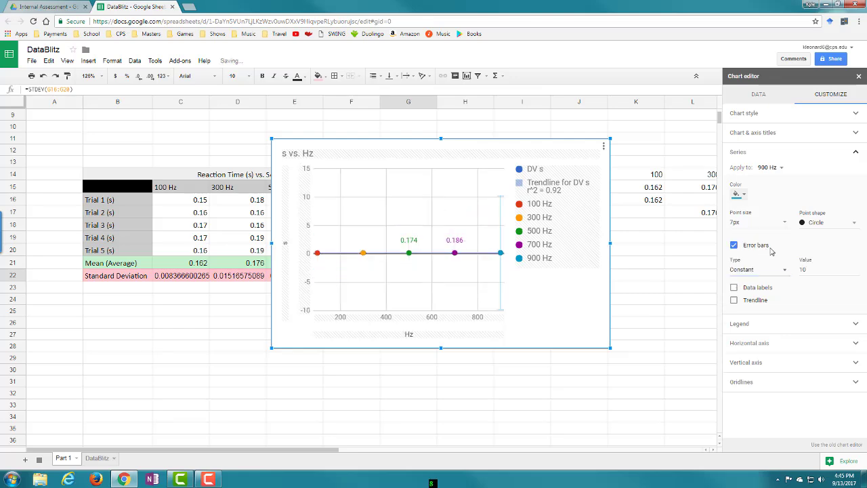
# Set the 900 Hz series' error bar value to the copied standard deviation, 0.01673320053, and turn on its data labels
pyautogui.doubleClick(802, 269)
pyautogui.hotkey('ctrl', 'v')
pyautogui.click(734, 287)
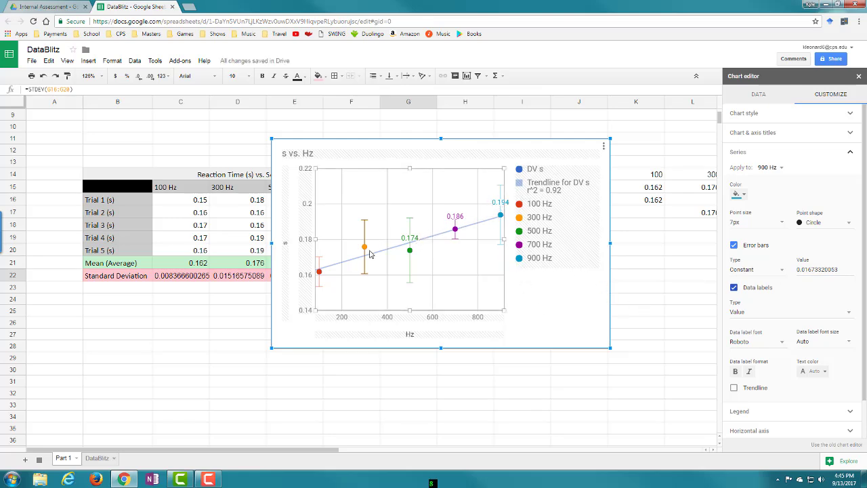
# Change the color of the chart's DV s series to black
pyautogui.click(434, 290)
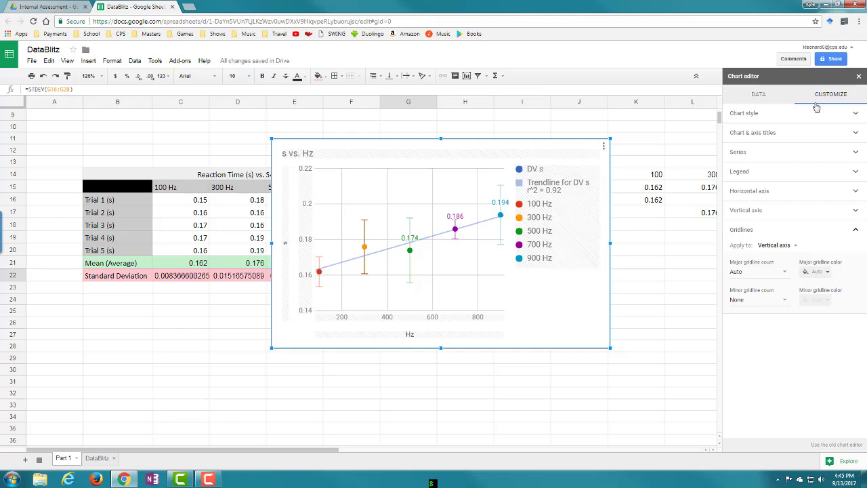
pyautogui.click(854, 154)
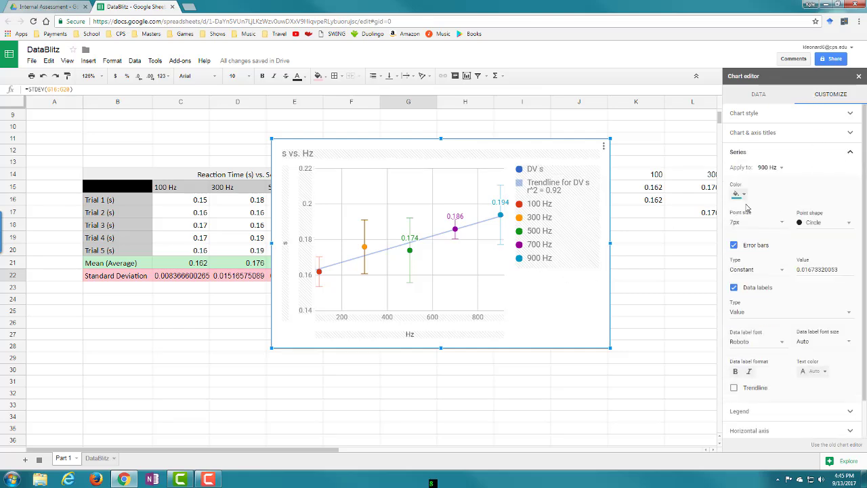
pyautogui.click(777, 168)
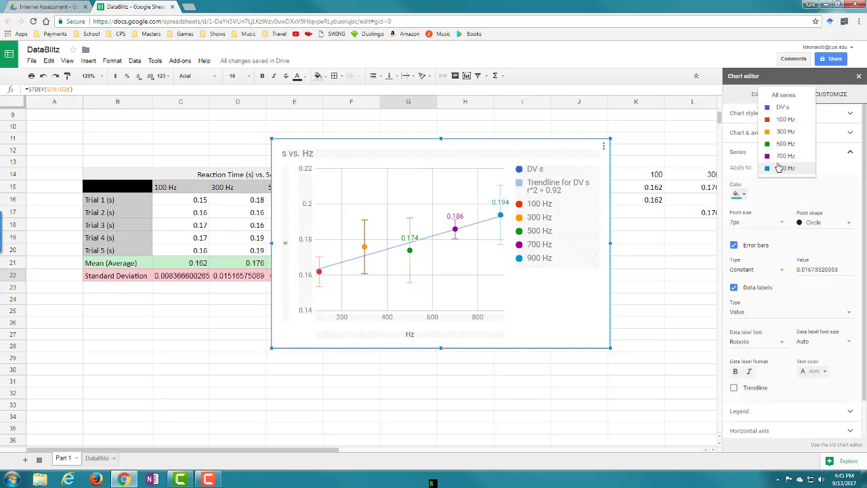
pyautogui.click(790, 109)
pyautogui.click(743, 195)
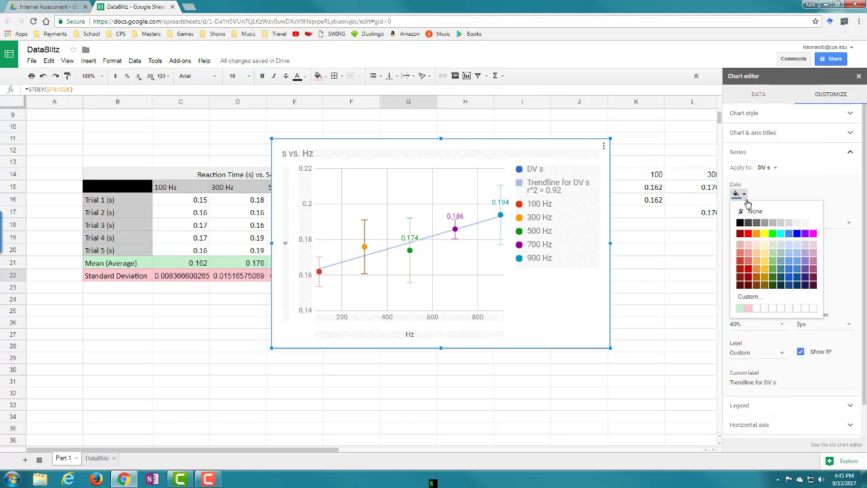
pyautogui.click(740, 222)
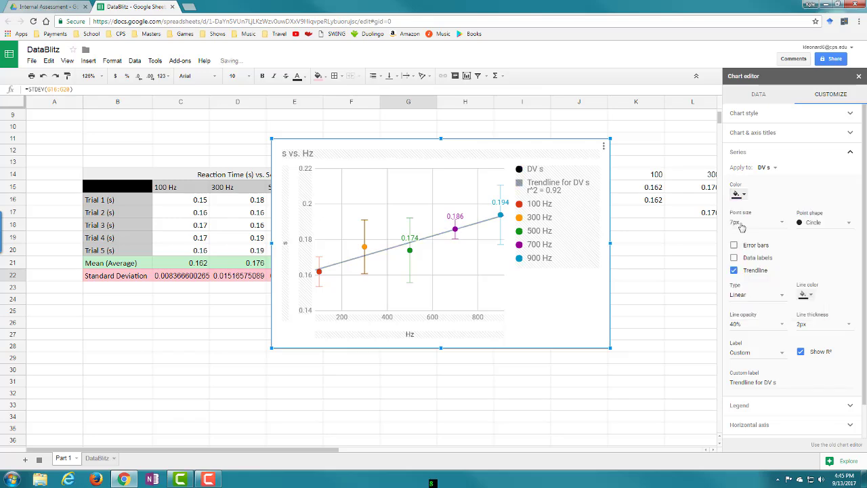
# Change the color of the chart's 100 Hz and 300 Hz series to black
pyautogui.click(773, 168)
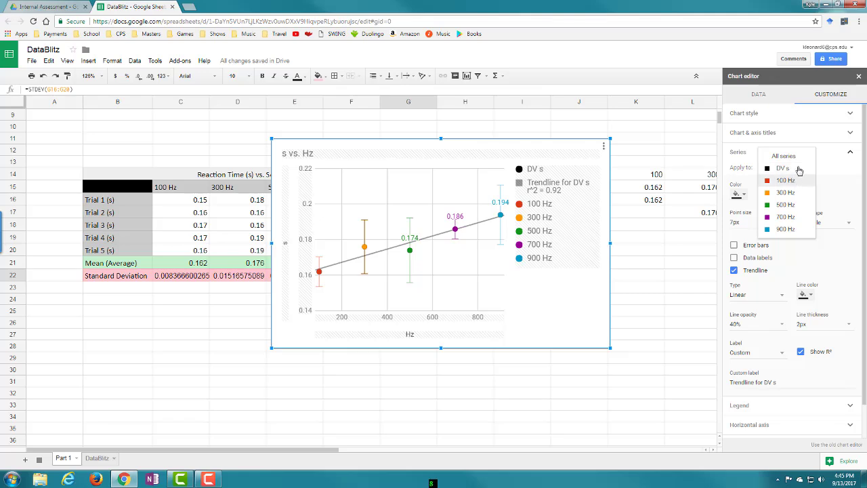
pyautogui.click(786, 180)
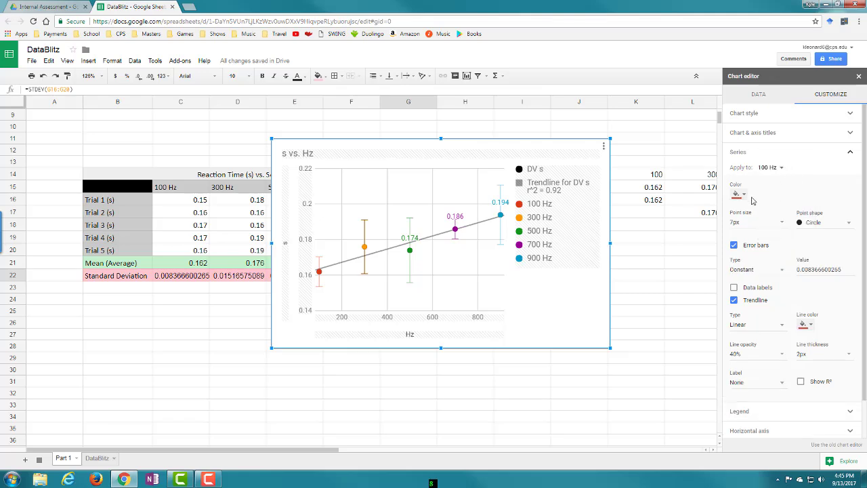
pyautogui.click(743, 195)
pyautogui.click(739, 187)
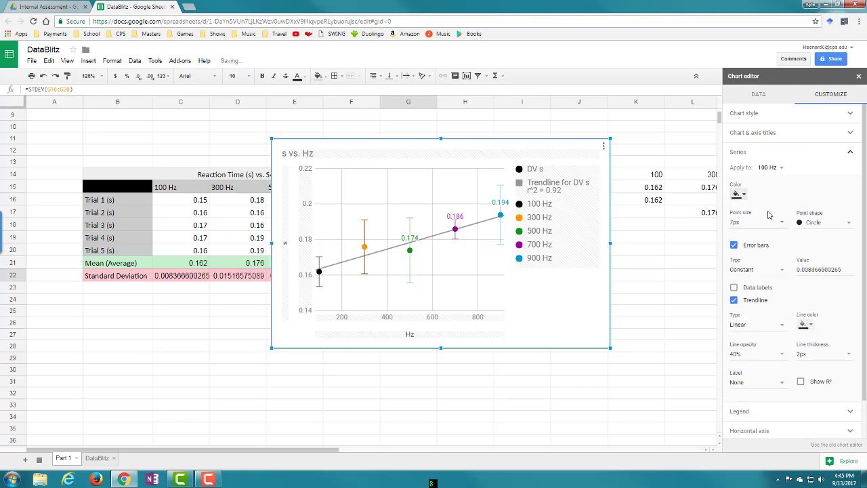
pyautogui.click(779, 168)
pyautogui.click(785, 181)
pyautogui.click(738, 195)
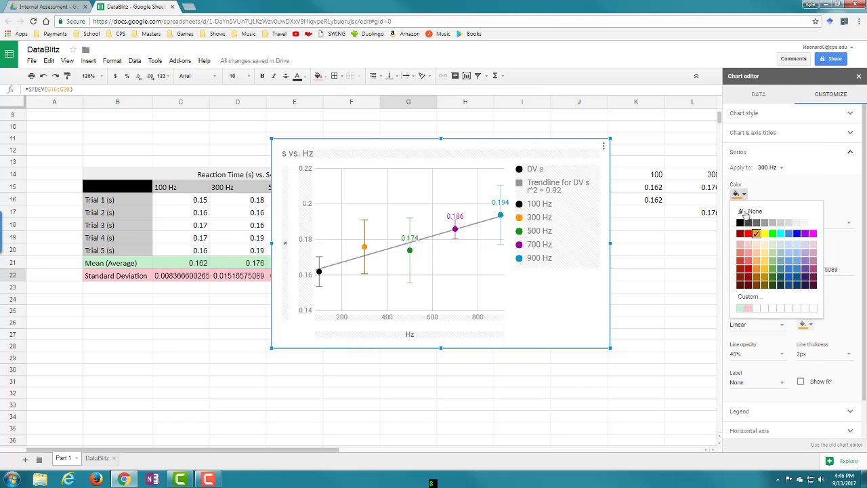
pyautogui.click(736, 215)
# Change the color of the chart's 500 Hz and 700 Hz series to black
pyautogui.click(778, 168)
pyautogui.click(784, 180)
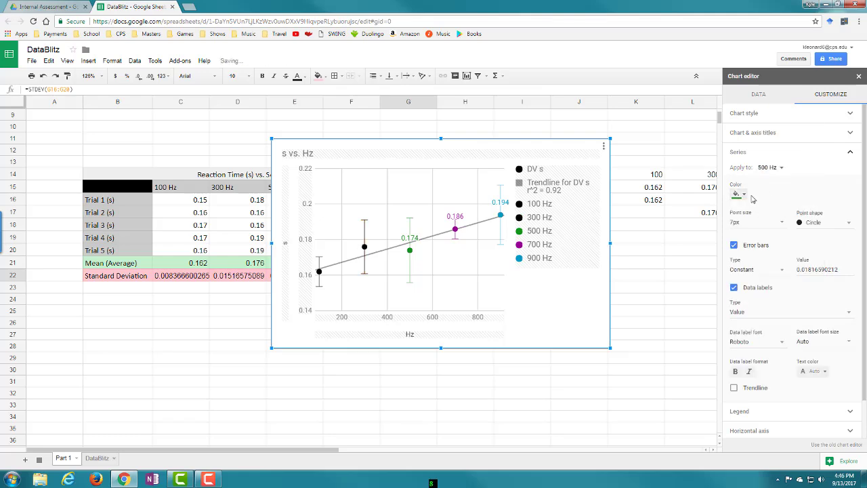
pyautogui.click(740, 195)
pyautogui.click(740, 222)
pyautogui.click(779, 168)
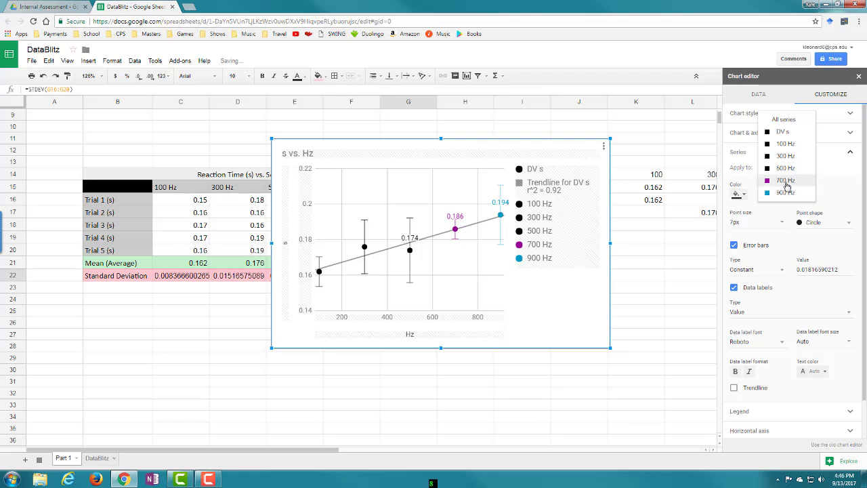
pyautogui.click(785, 182)
pyautogui.click(745, 197)
pyautogui.click(738, 222)
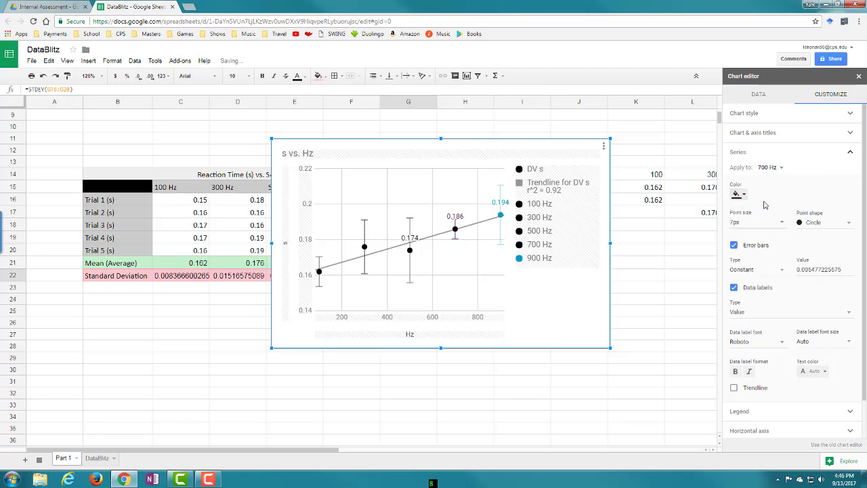
# Change the color of the 900 Hz series to black and move the chart a few rows lower and one column left
pyautogui.click(776, 168)
pyautogui.click(785, 180)
pyautogui.click(739, 195)
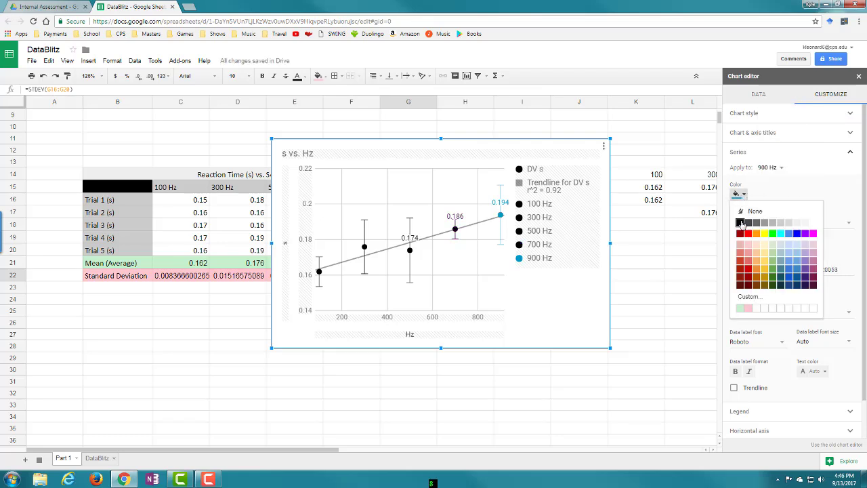
pyautogui.click(738, 222)
pyautogui.moveTo(570, 314); pyautogui.dragTo(511, 353)
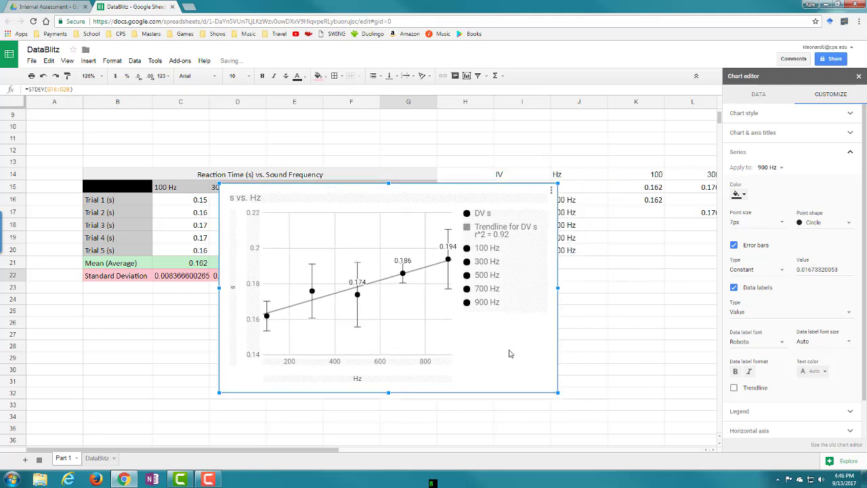
# Remove the chart's legend by setting its position to None, and close the chart's customization options
pyautogui.click(852, 154)
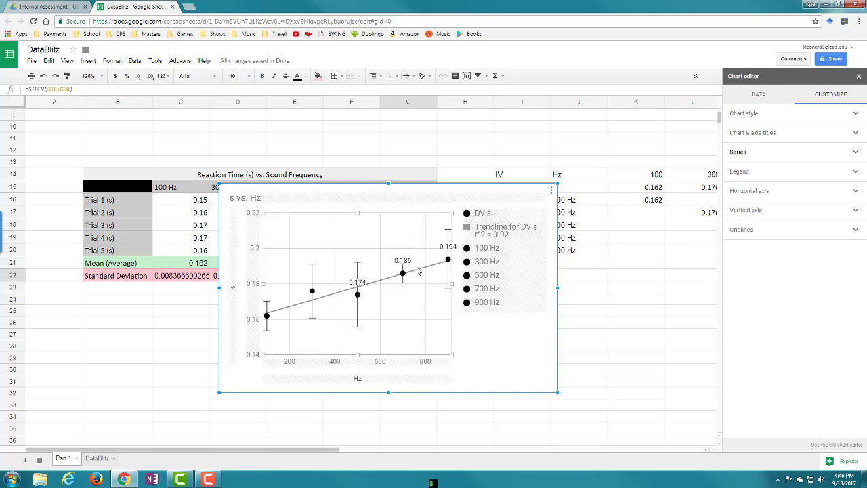
pyautogui.moveTo(269, 320)
pyautogui.click(857, 175)
pyautogui.click(752, 198)
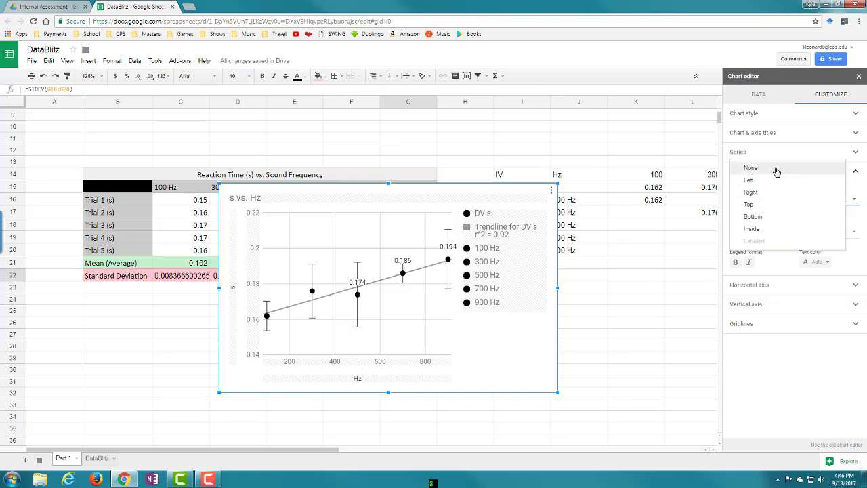
pyautogui.click(751, 168)
pyautogui.click(610, 330)
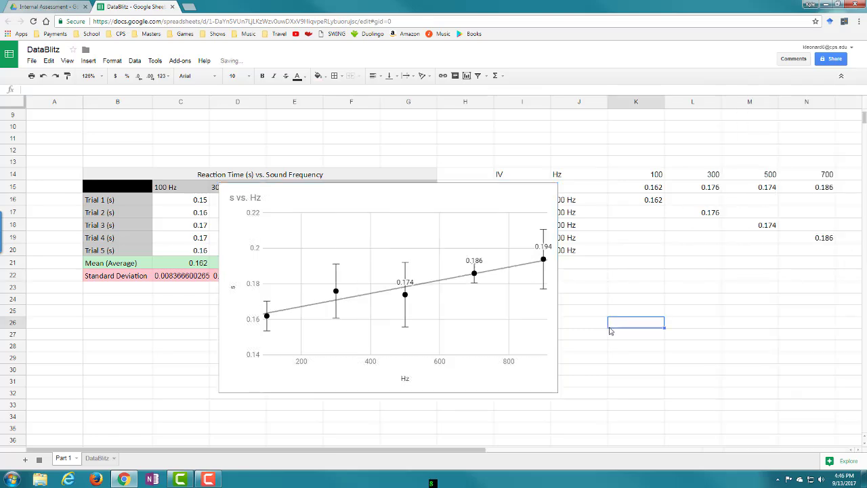
# Move the chart up and left over the trial table's value columns, clear of the frequency data starting in column J
pyautogui.click(534, 374)
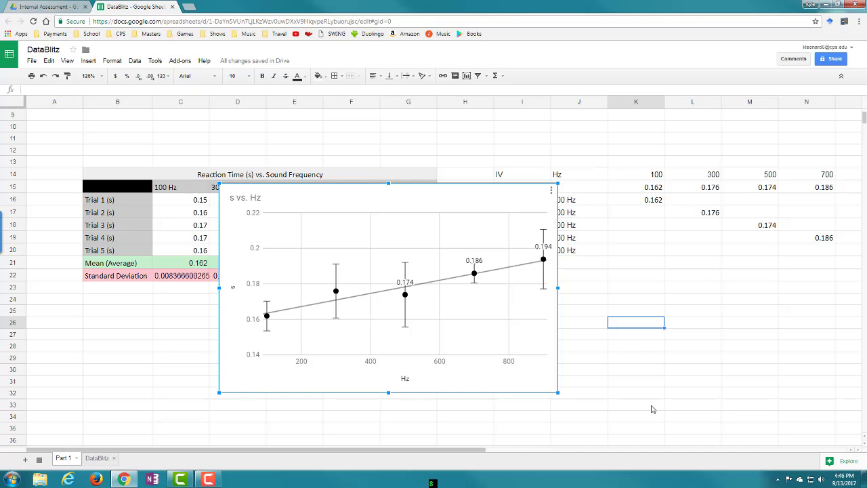
pyautogui.moveTo(554, 344); pyautogui.dragTo(604, 279)
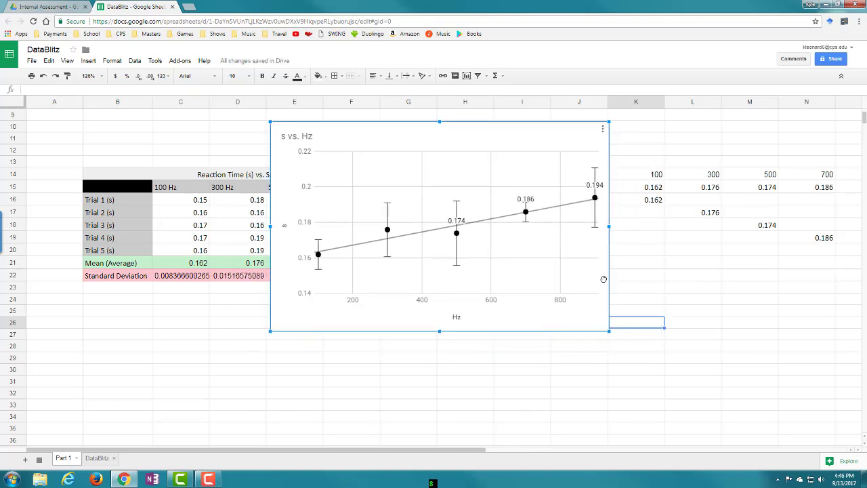
pyautogui.moveTo(604, 279); pyautogui.dragTo(505, 294)
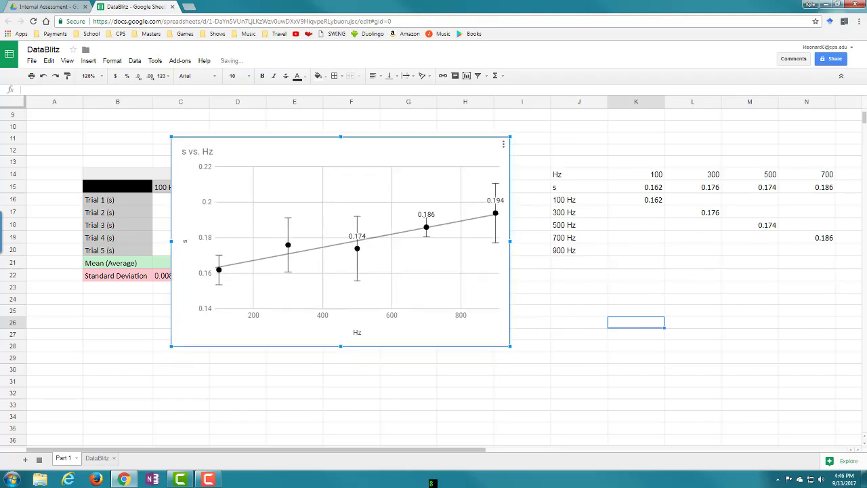